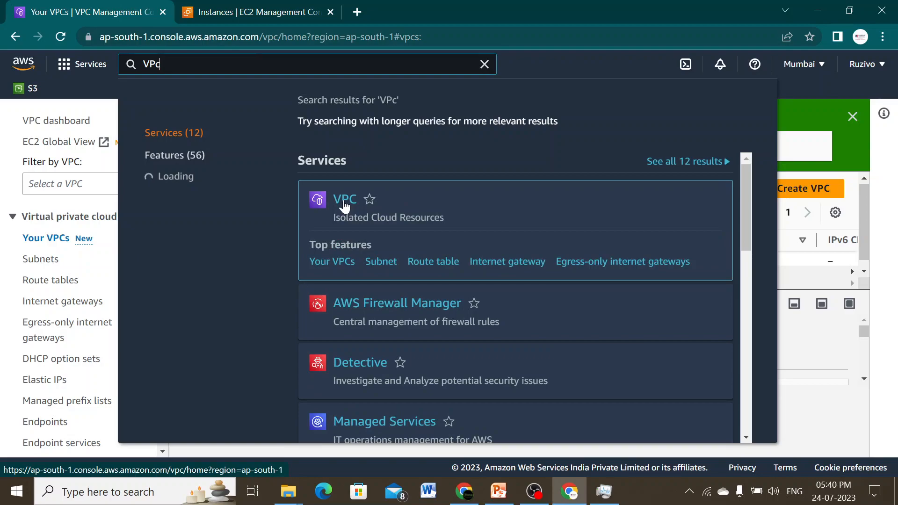
Open the VPC service dashboard and start creating a new VPC
click(344, 200)
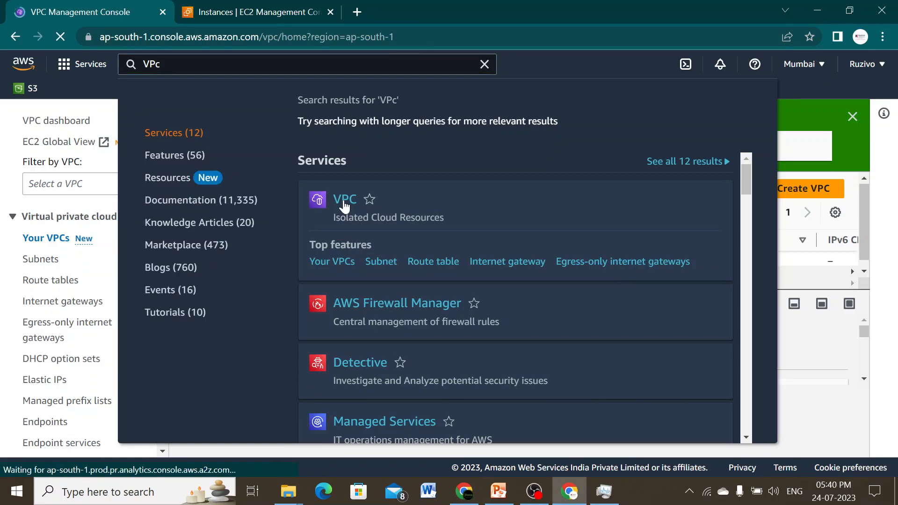
click(344, 200)
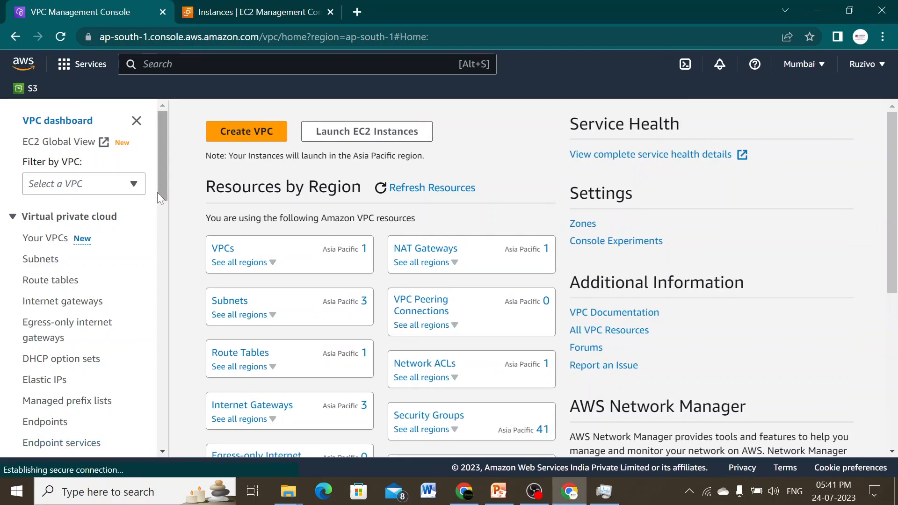
drag(157, 192, 159, 234)
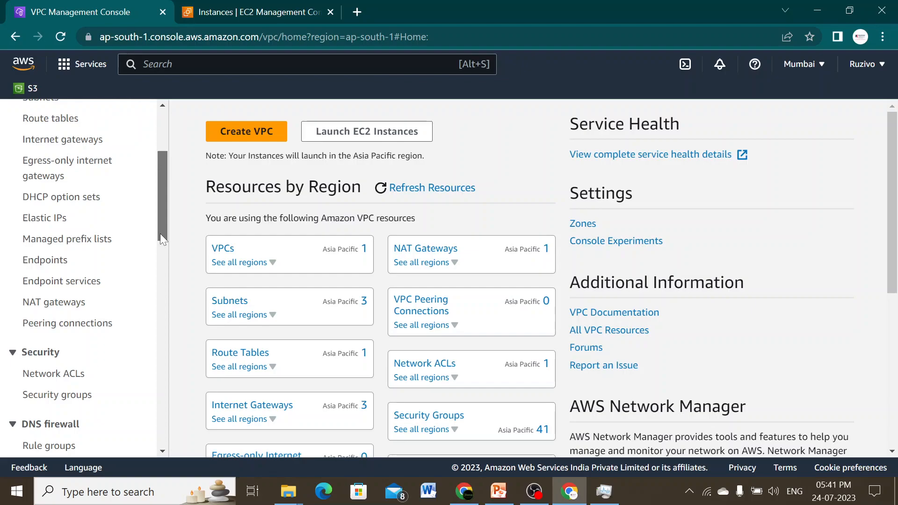
drag(161, 234, 160, 178)
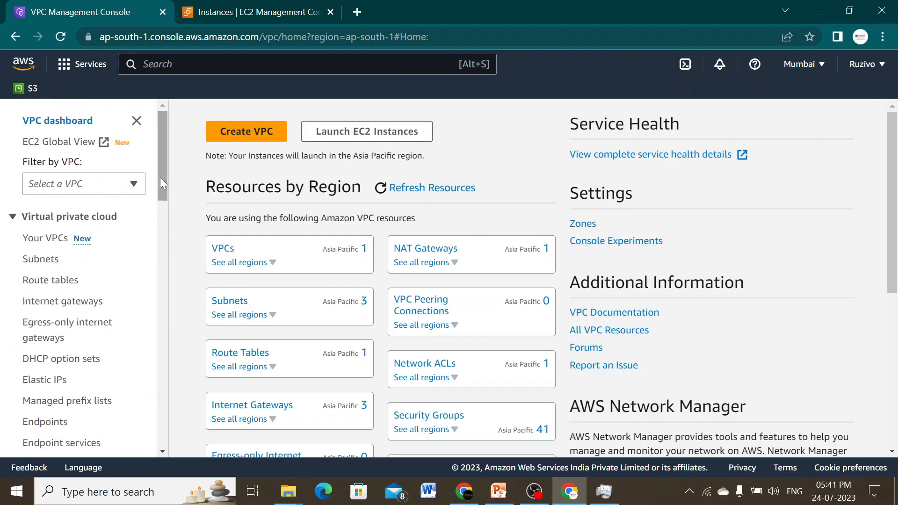
click(240, 139)
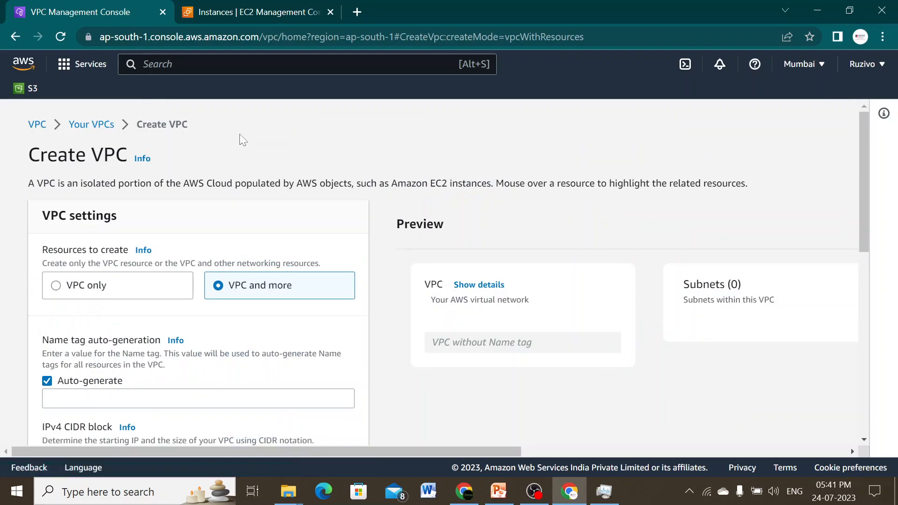
Choose VPC only as the resource to create and set its name tag to Affordablewebapp-VPC
click(56, 287)
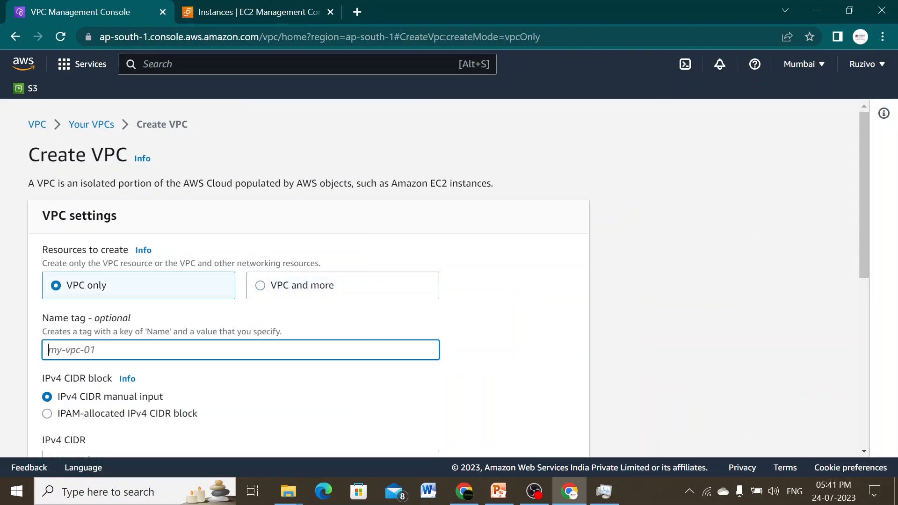
text(Affordablewe)
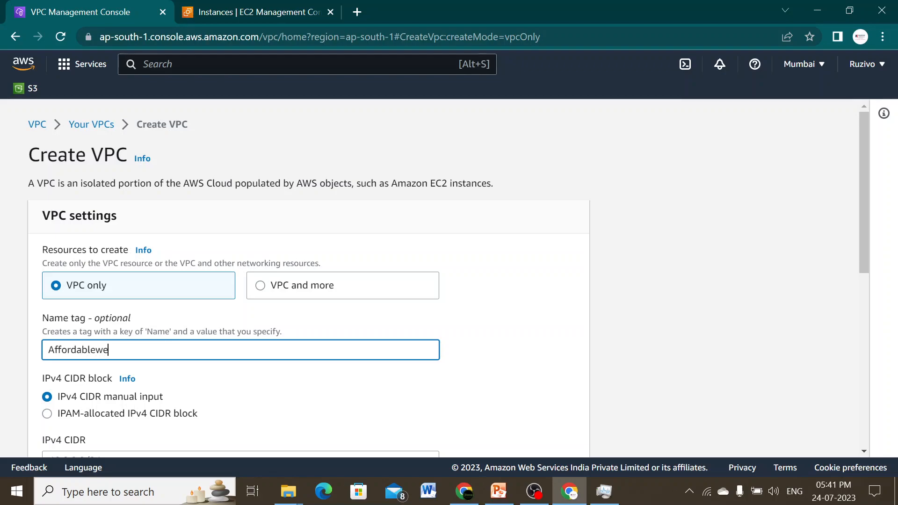
text(bapp-VPC)
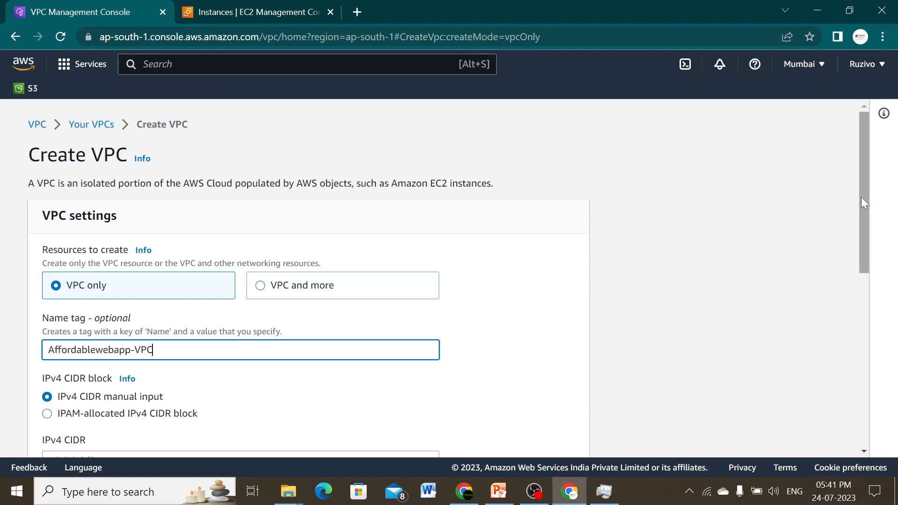
Check the VPC address range on the PowerPoint diagram, and back in the browser set the VPC's IPv4 CIDR to 10.0.0.0/16
scroll(863, 270, down, 4)
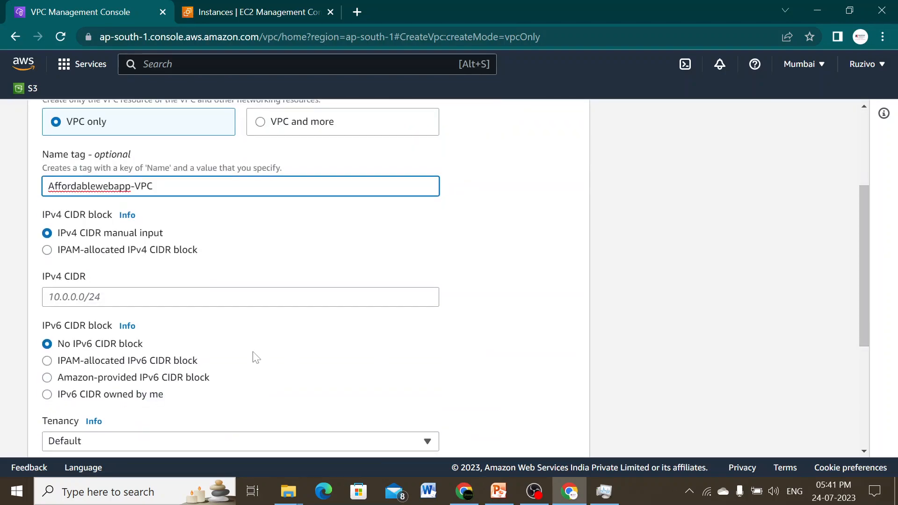
click(505, 495)
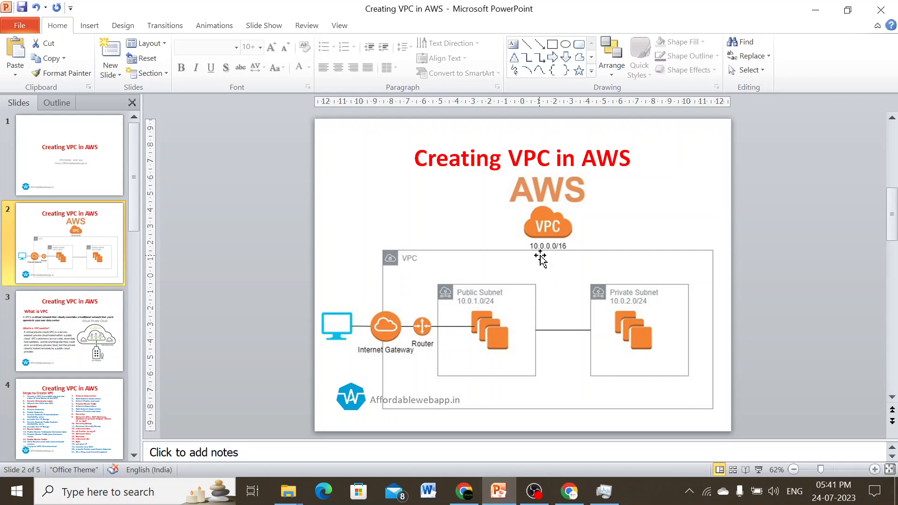
mouse_move(578, 498)
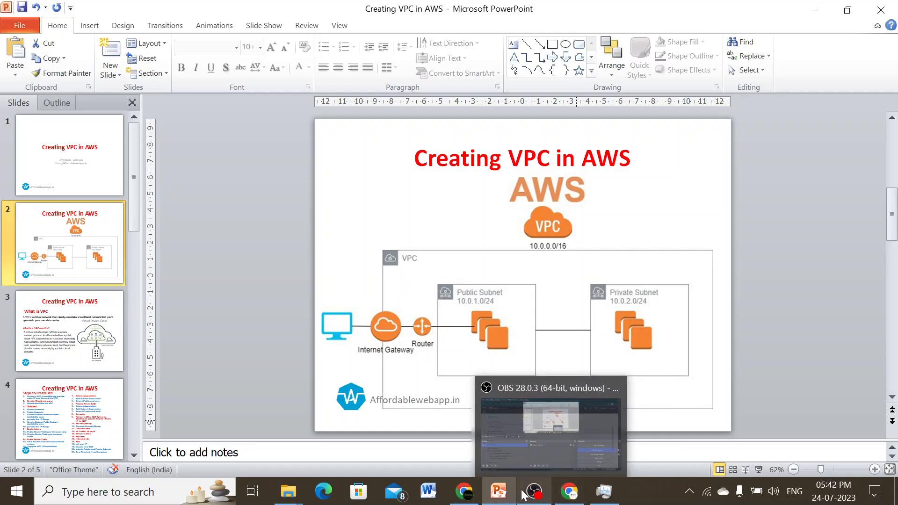
click(570, 492)
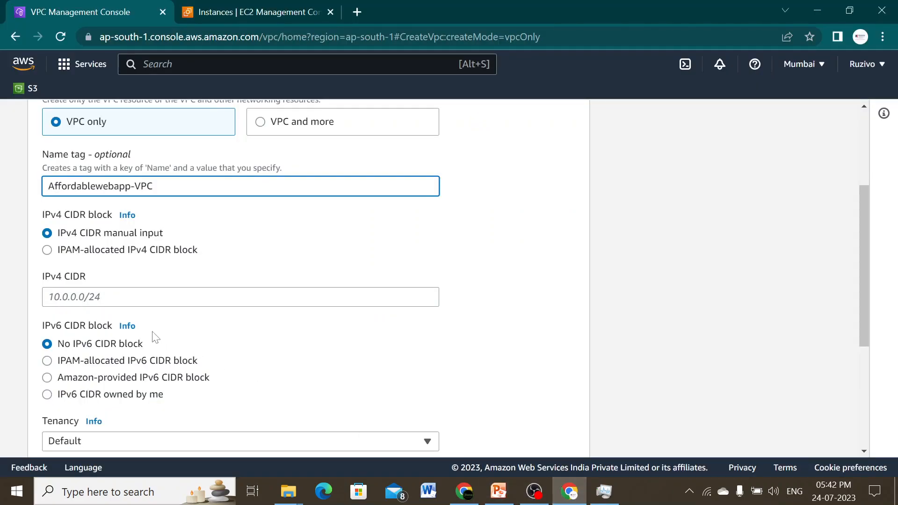
click(140, 297)
text(10)
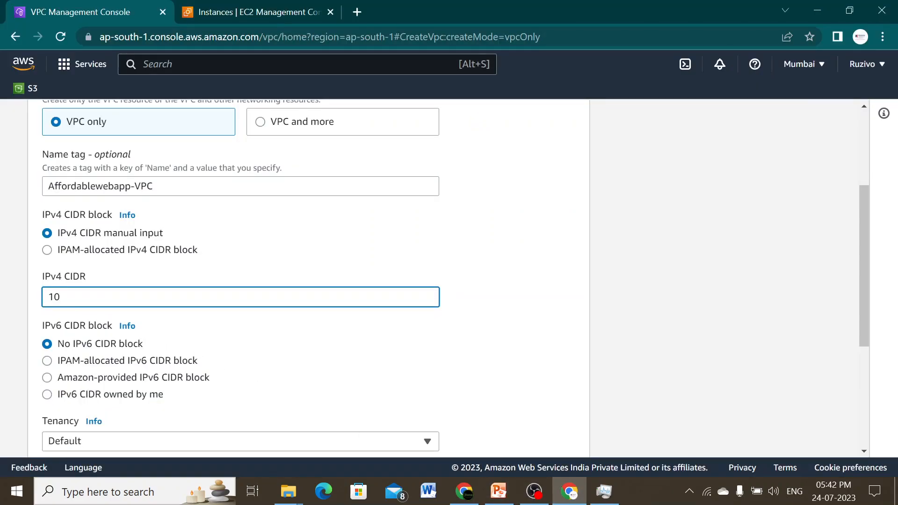
text(.0.0.0/16)
Keep the tenancy at Default and create the VPC
drag(861, 233, 855, 310)
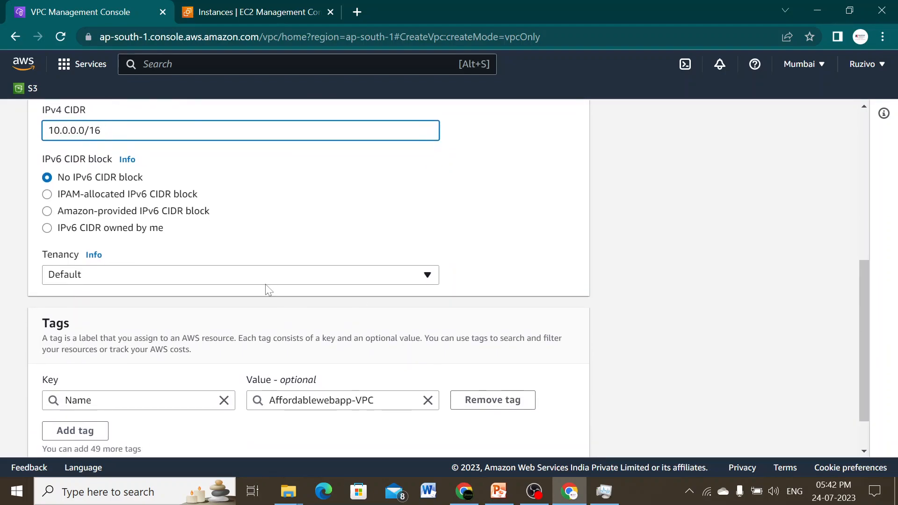
click(236, 280)
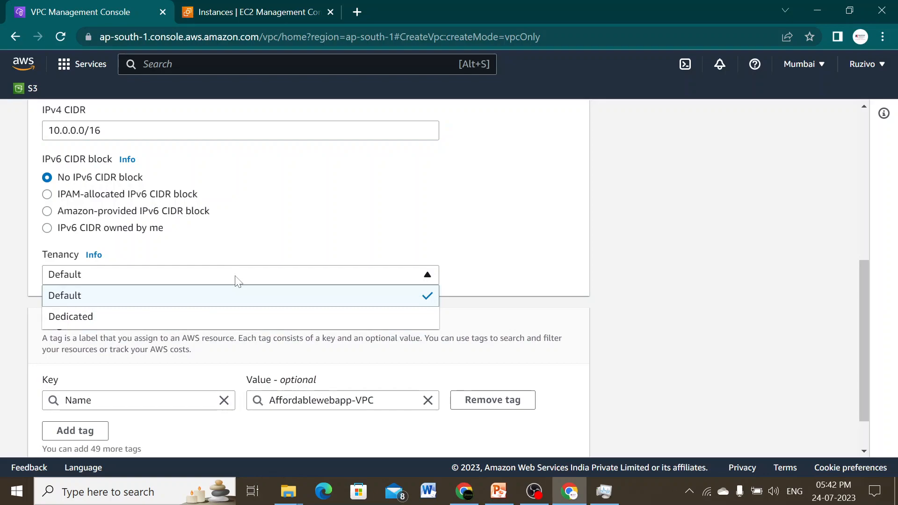
click(236, 280)
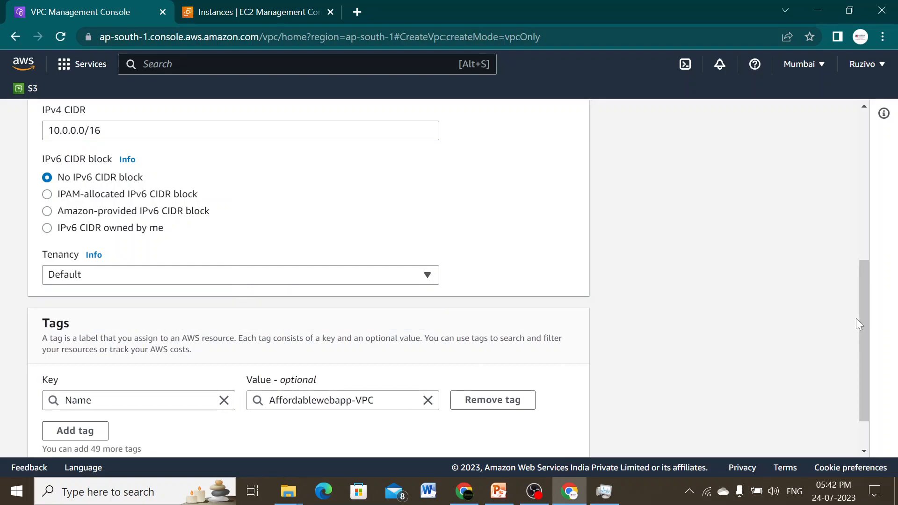
drag(865, 310, 864, 417)
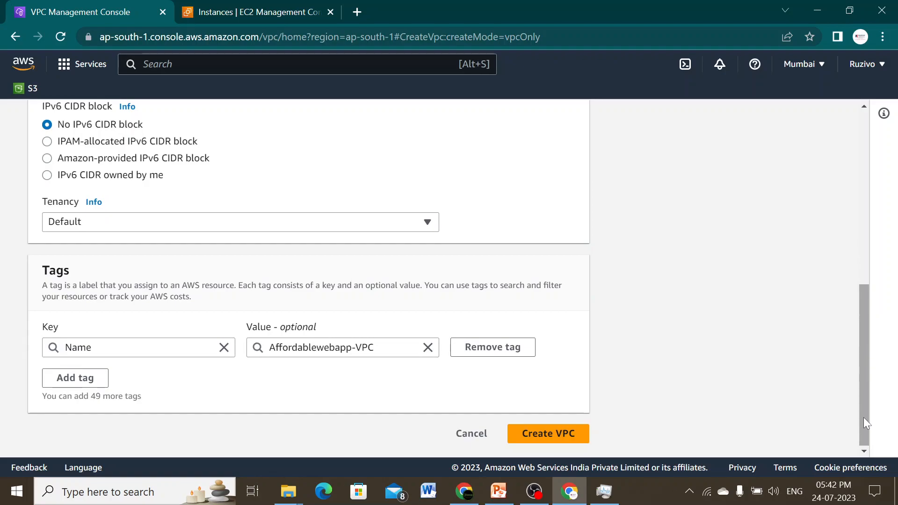
click(568, 435)
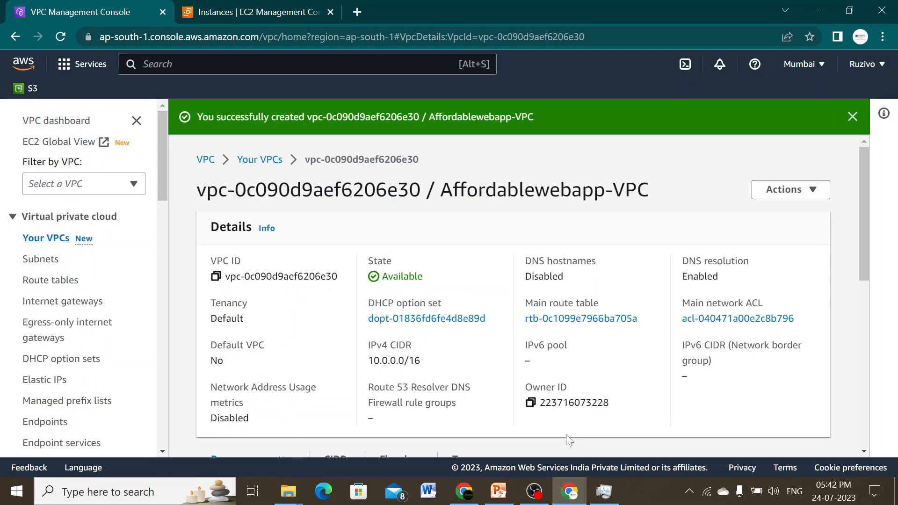
Start creating a subnet and assign it to the Affordablewebapp-VPC network
click(42, 260)
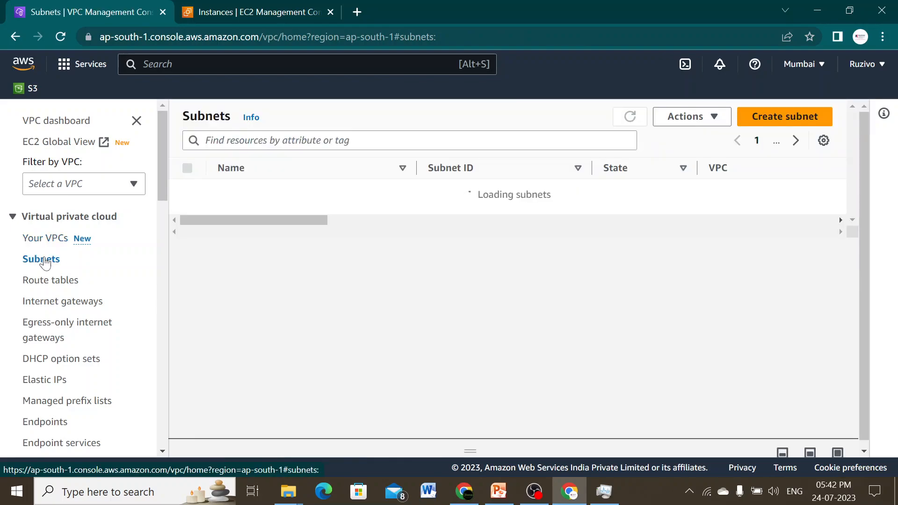
click(755, 121)
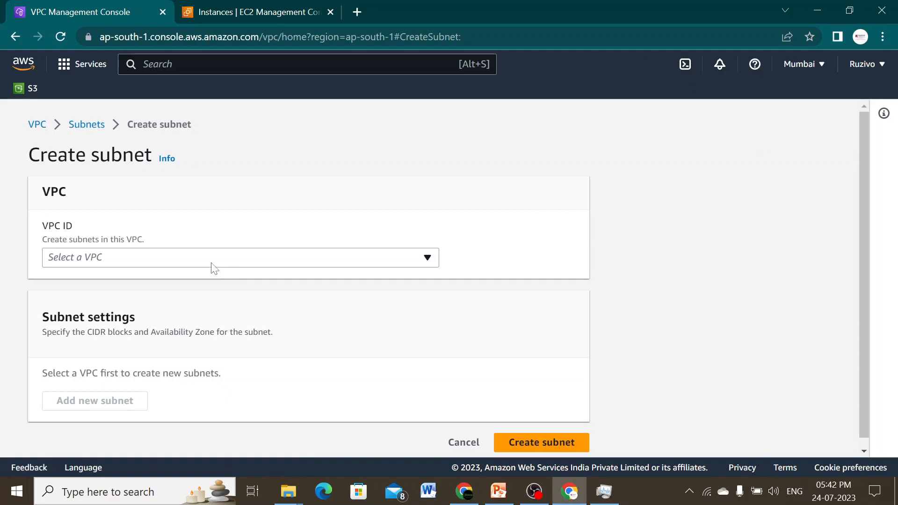
click(186, 260)
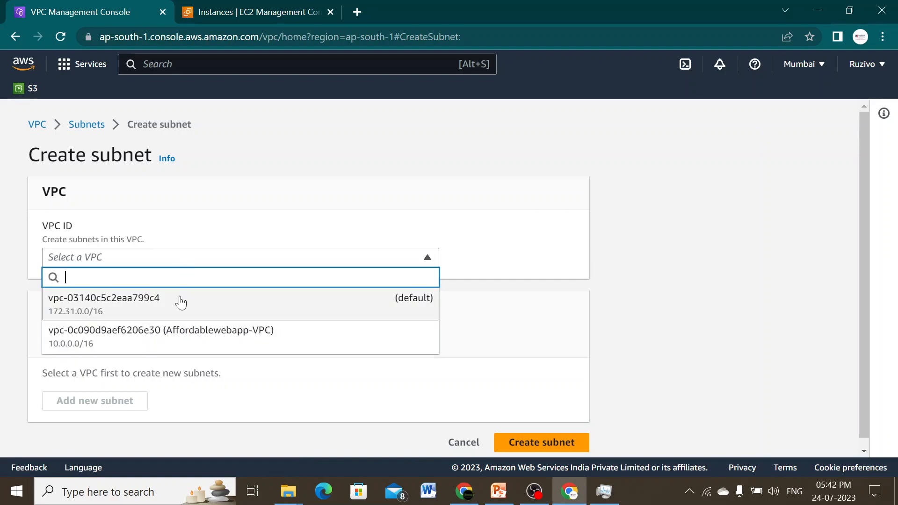
click(187, 342)
Name the subnet Private-Affordablewebapp and place it in availability zone Asia Pacific (Mumbai) / ap-south-1a
drag(863, 158, 870, 285)
click(248, 250)
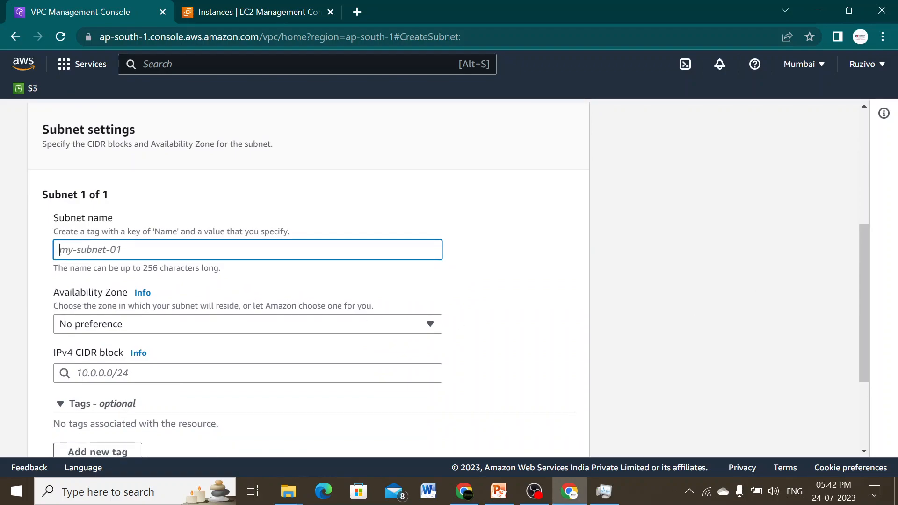
text(Private)
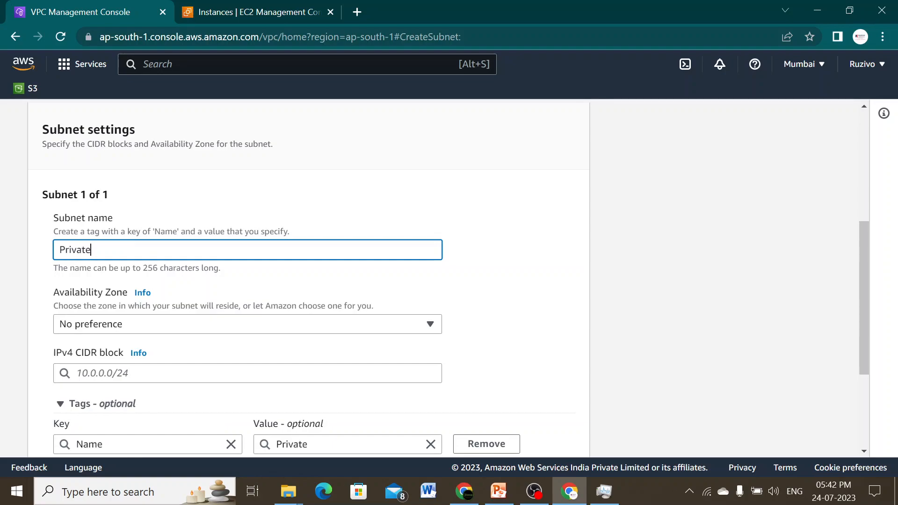
text(-Affordablewebapp)
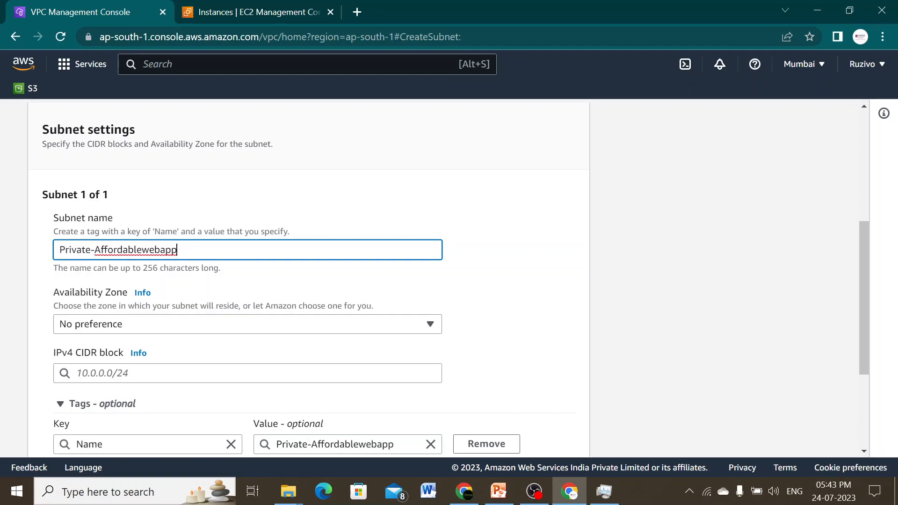
key(ctrl+a)
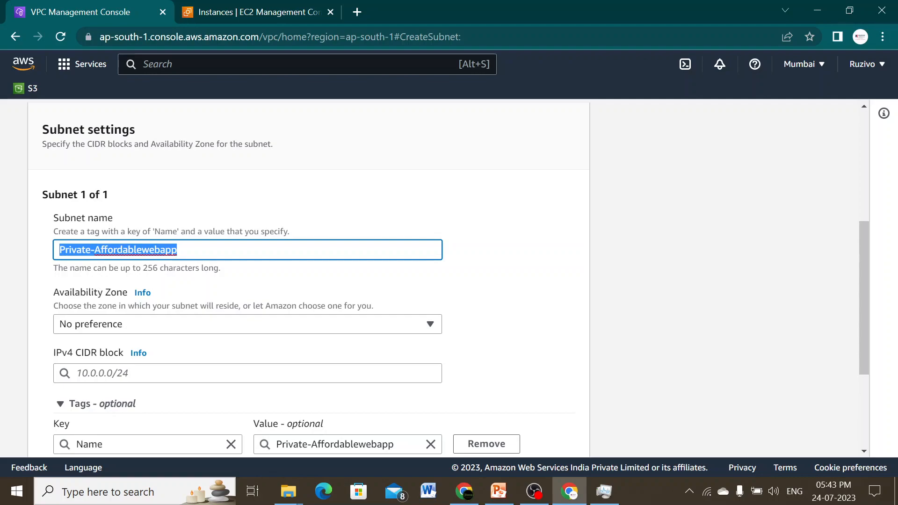
click(253, 273)
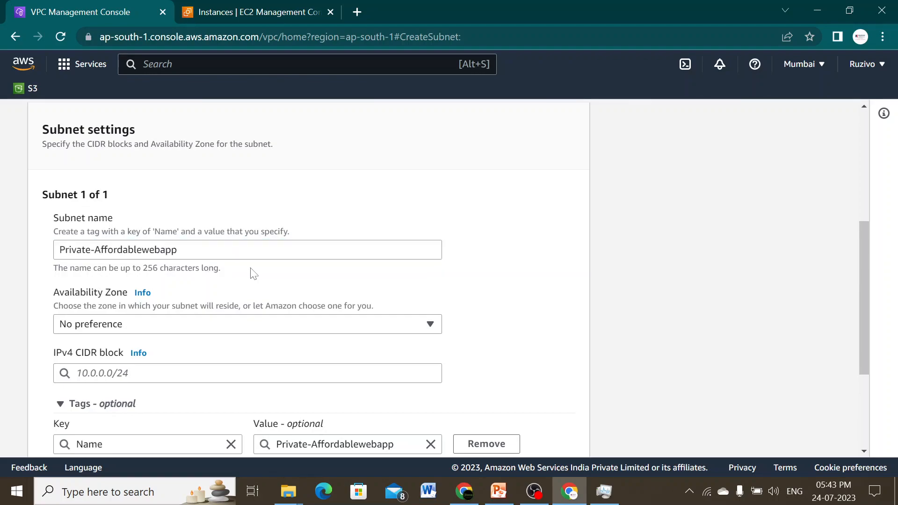
click(257, 324)
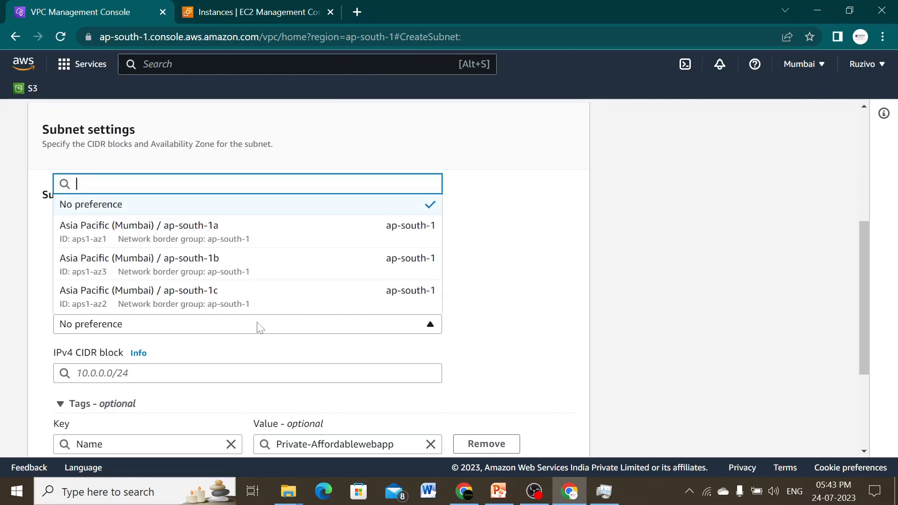
click(226, 234)
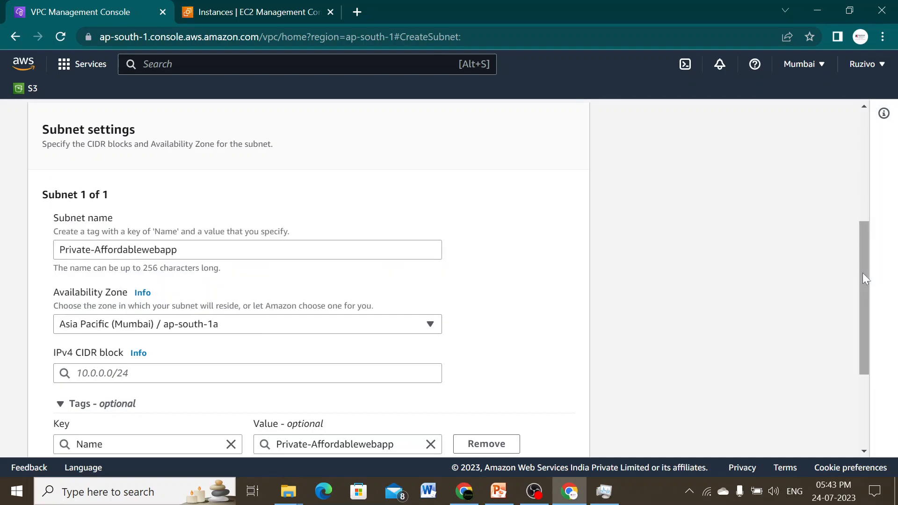
Check the private subnet range on the PowerPoint diagram, and back in the browser set the subnet's IPv4 CIDR block to 10.0.2.0/24
drag(864, 277, 864, 335)
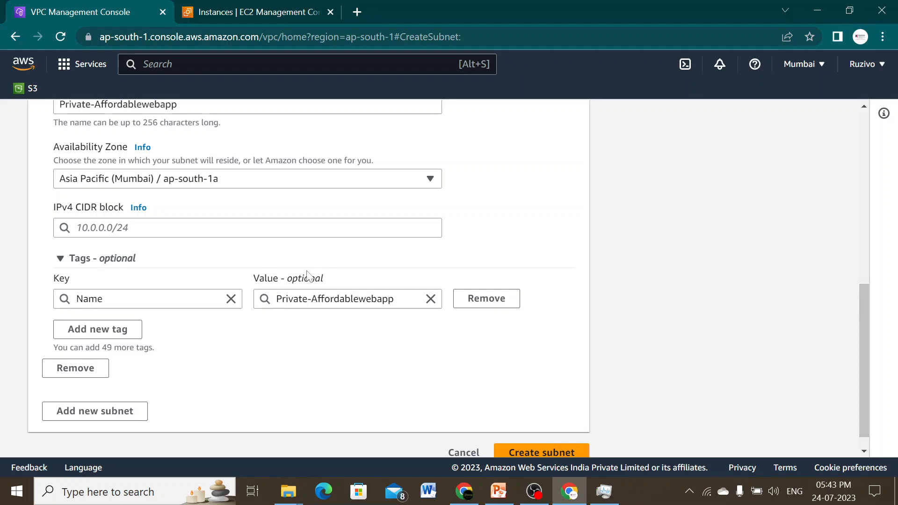
click(498, 491)
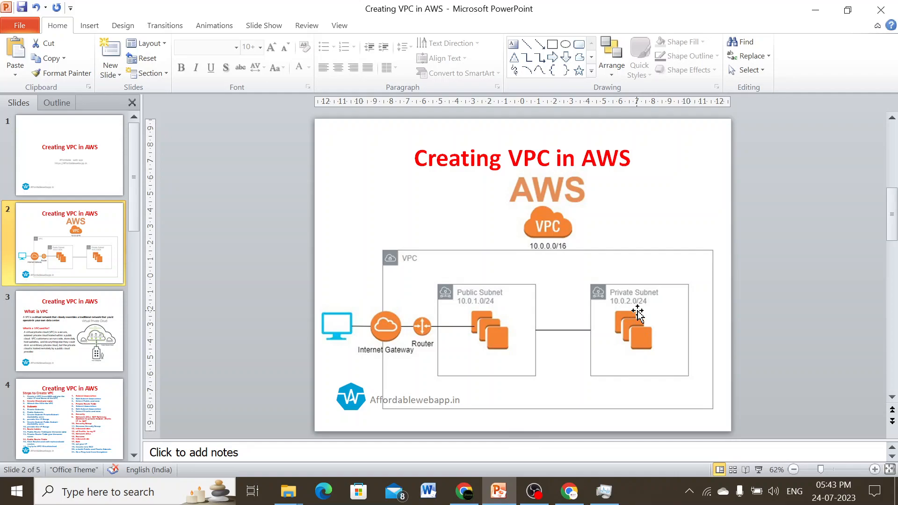
click(568, 494)
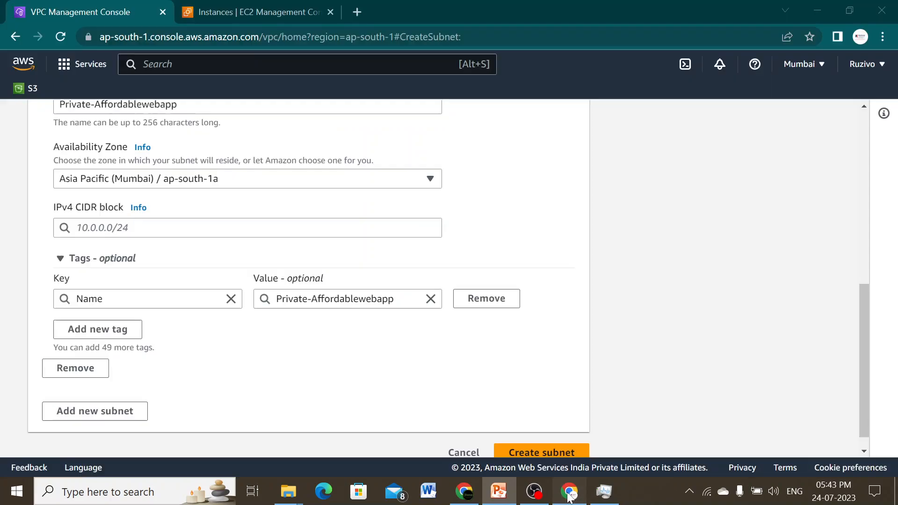
click(247, 228)
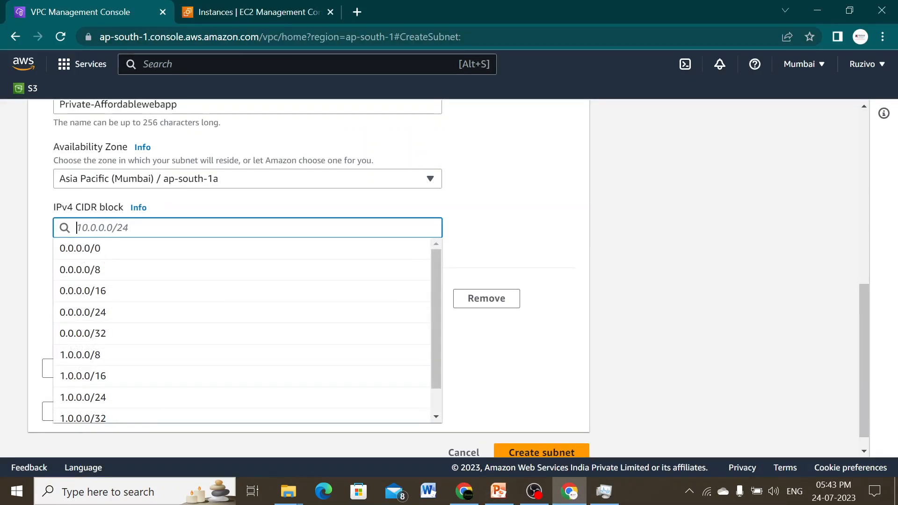
text(10.0)
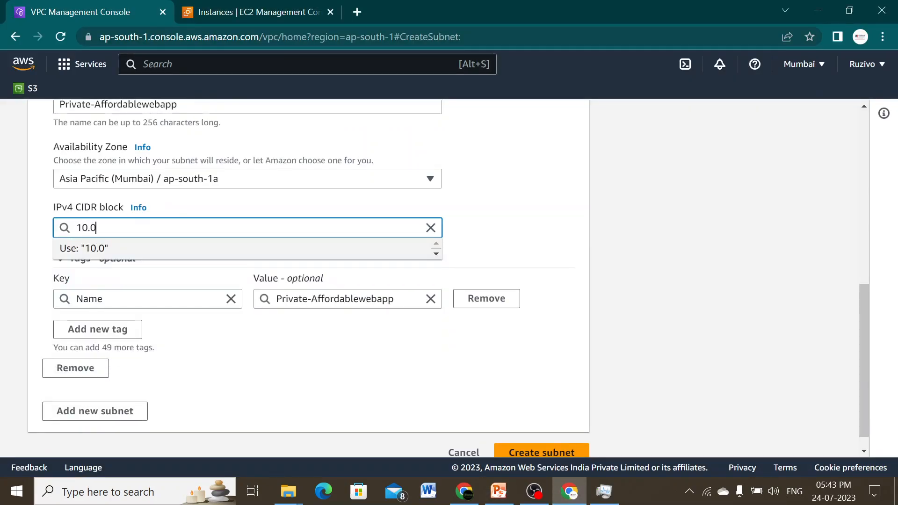
text(.2.0/24)
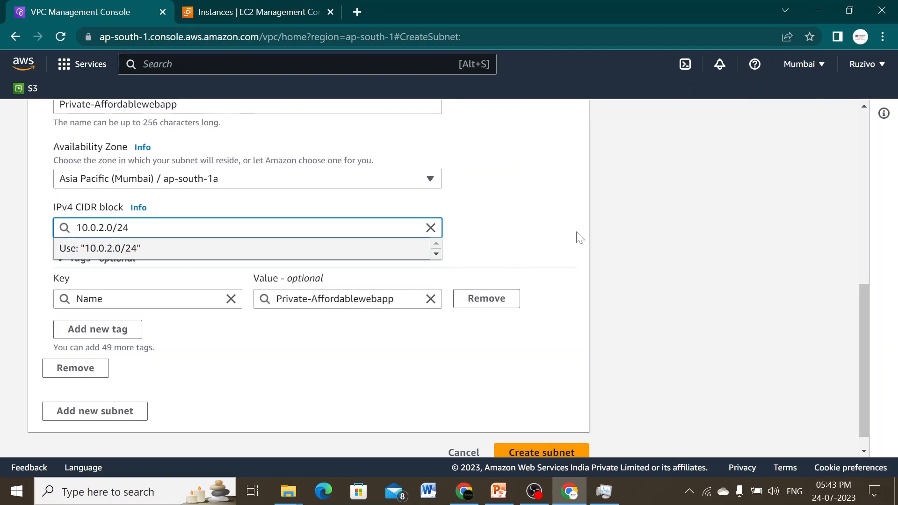
click(529, 204)
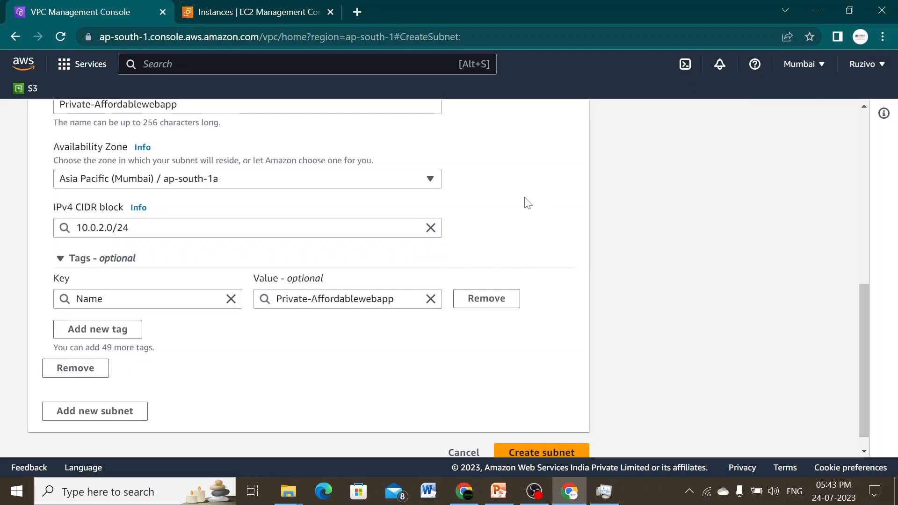
Add a second subnet named Public-Affordablewebapp and place it in availability zone Asia Pacific (Mumbai) / ap-south-1b
click(125, 412)
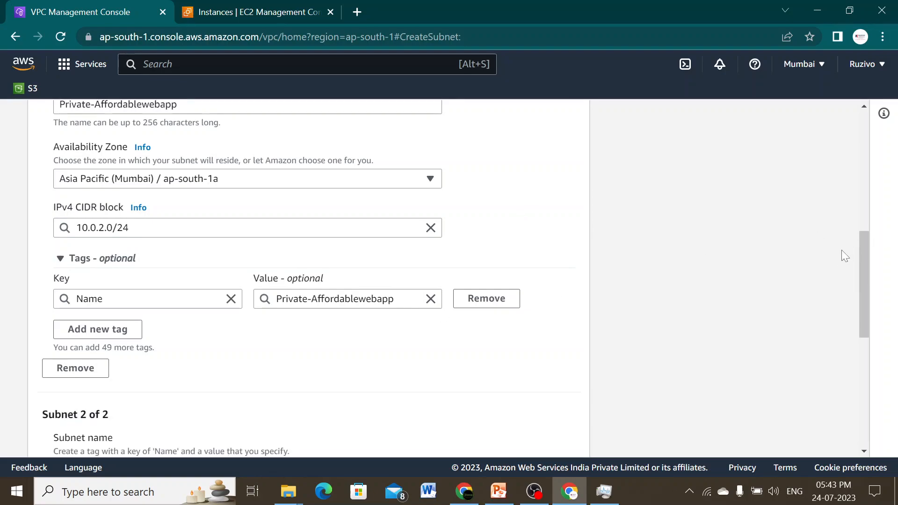
drag(865, 255, 866, 347)
click(159, 167)
text(Private-Affordablewebapp)
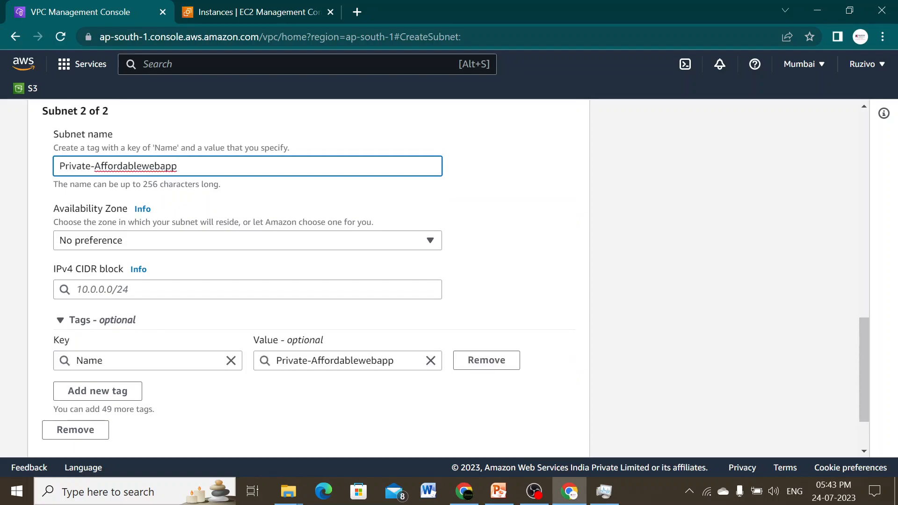
key(BackSpace)
key(BackSpace)
key(BackSpace)
key(BackSpace)
key(BackSpace)
key(BackSpace)
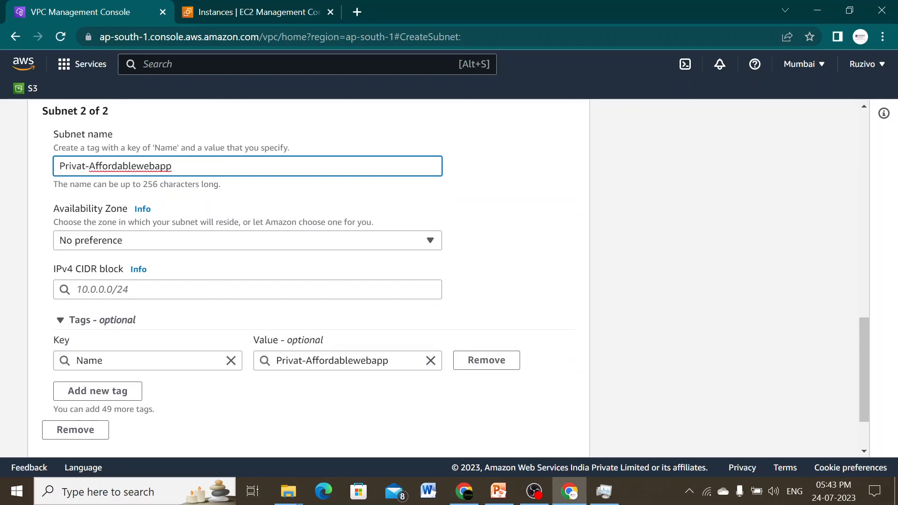
text(ublic)
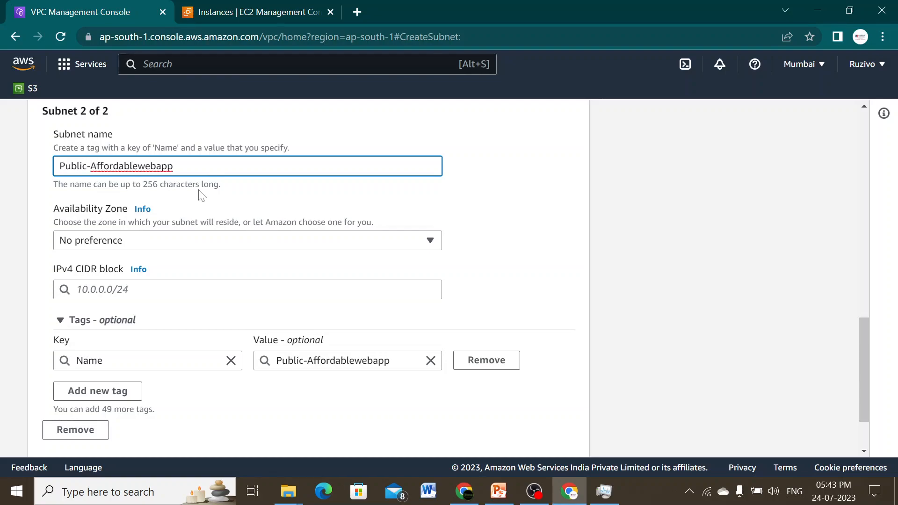
click(162, 246)
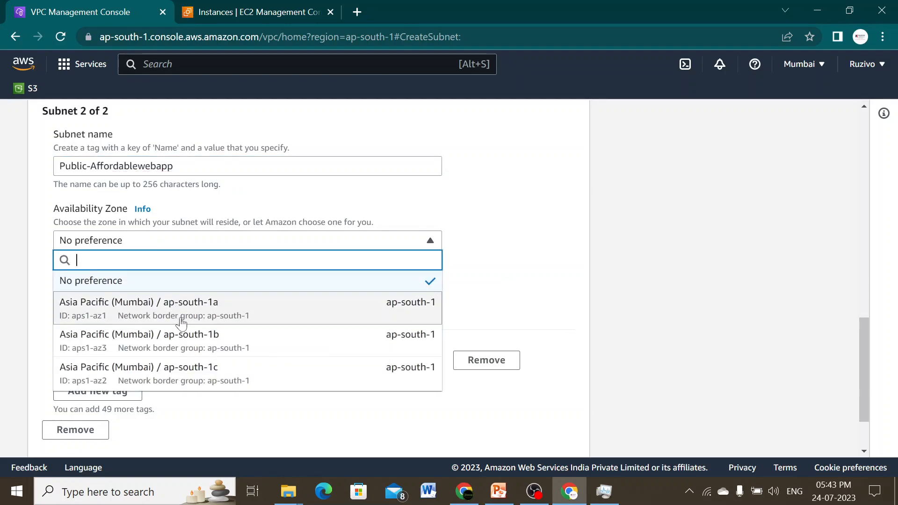
click(182, 335)
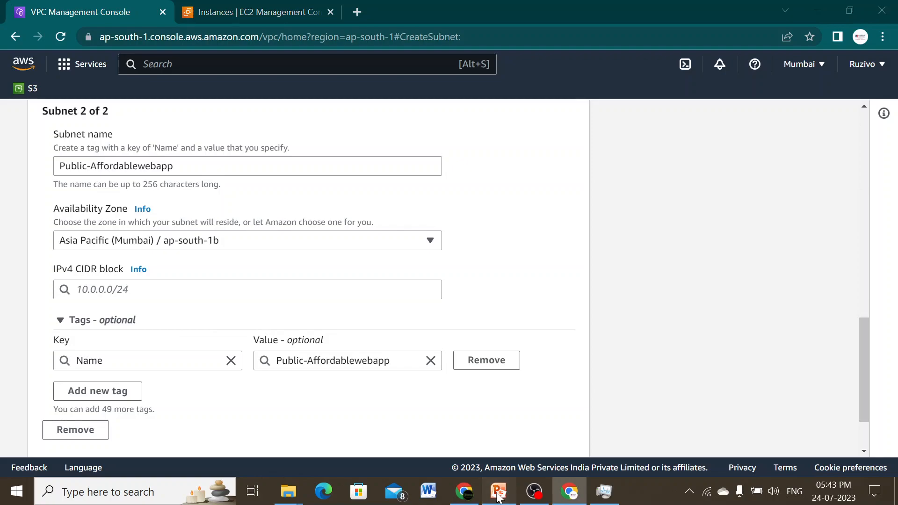
Check the public subnet range on the PowerPoint diagram, then in the browser set the second subnet's IPv4 CIDR block to 10.0.1.0/24 and create both subnets
click(499, 491)
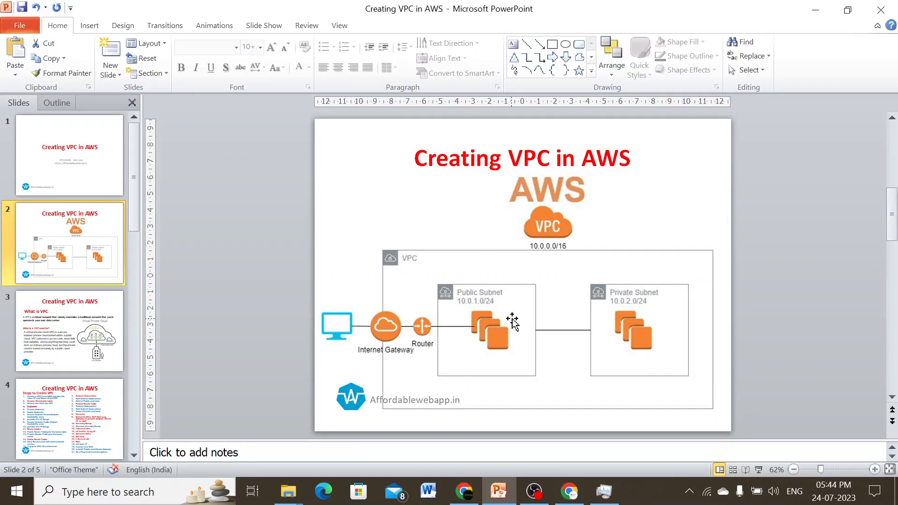
key(alt+Tab)
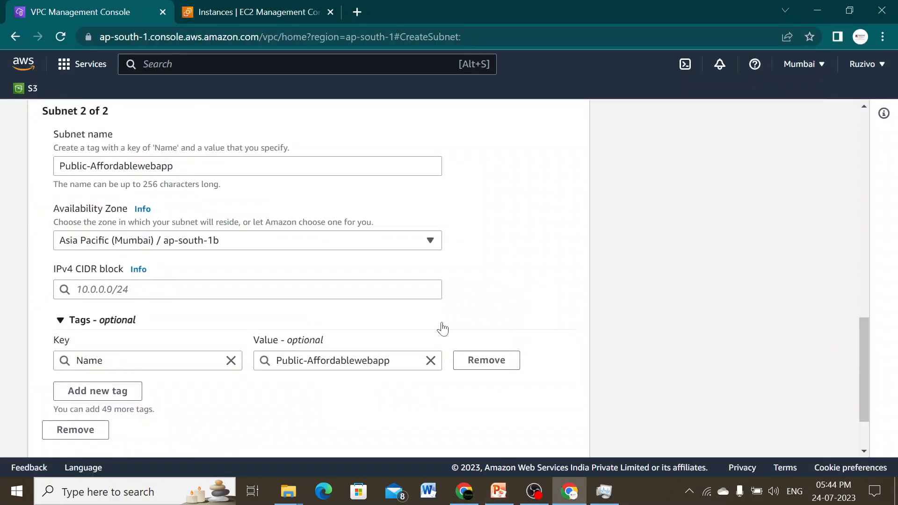
click(187, 290)
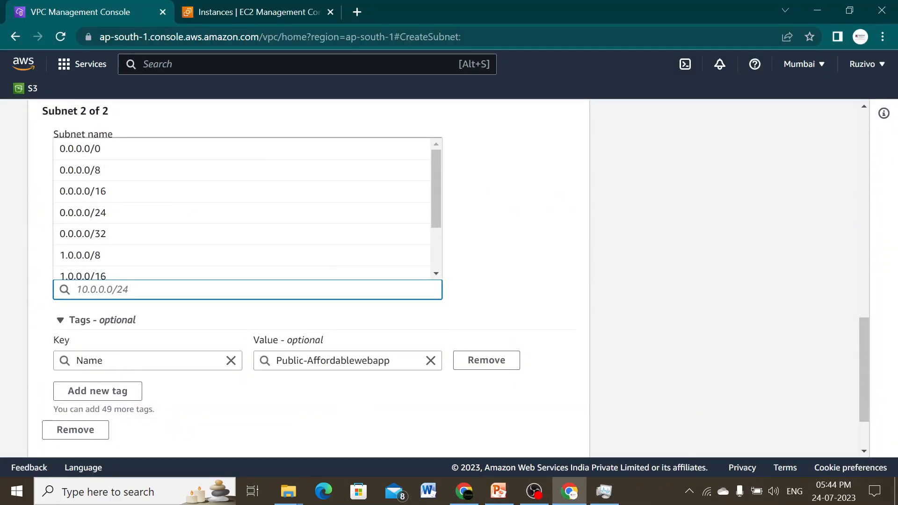
text(10.0.)
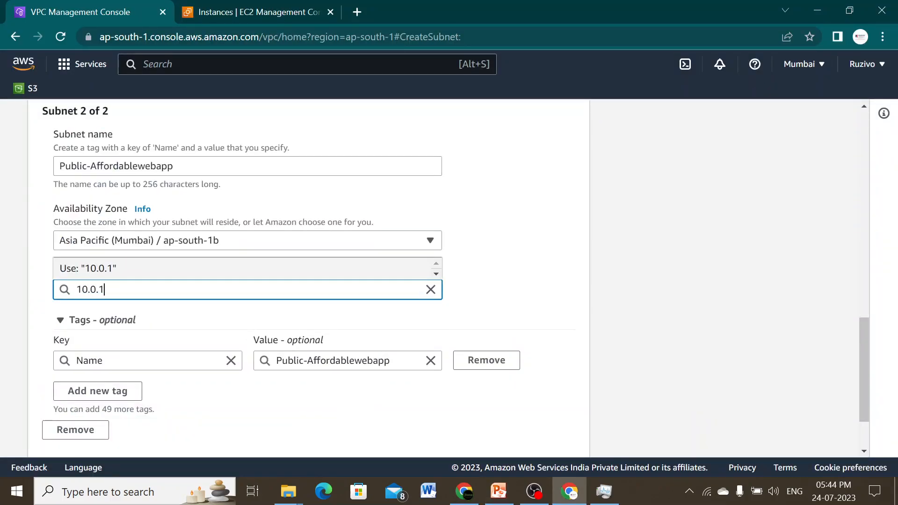
text(1.0/24)
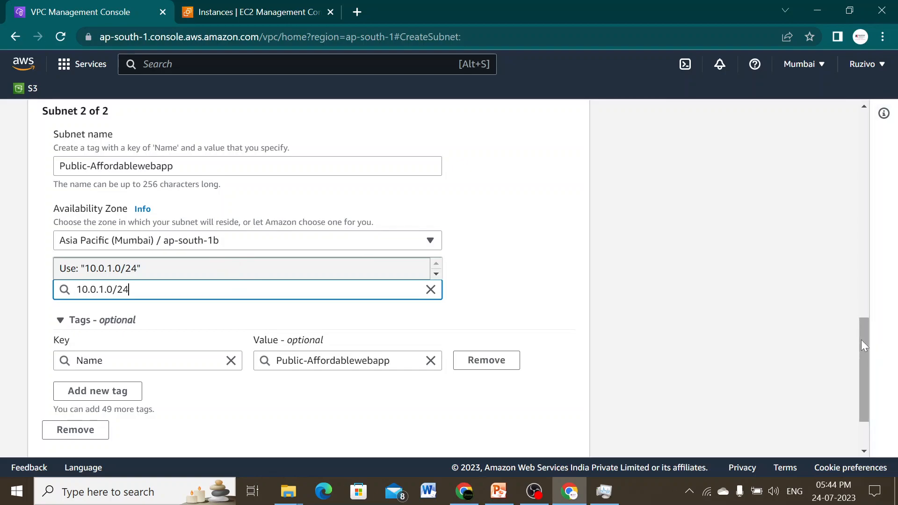
scroll(860, 397, down, 3)
click(557, 434)
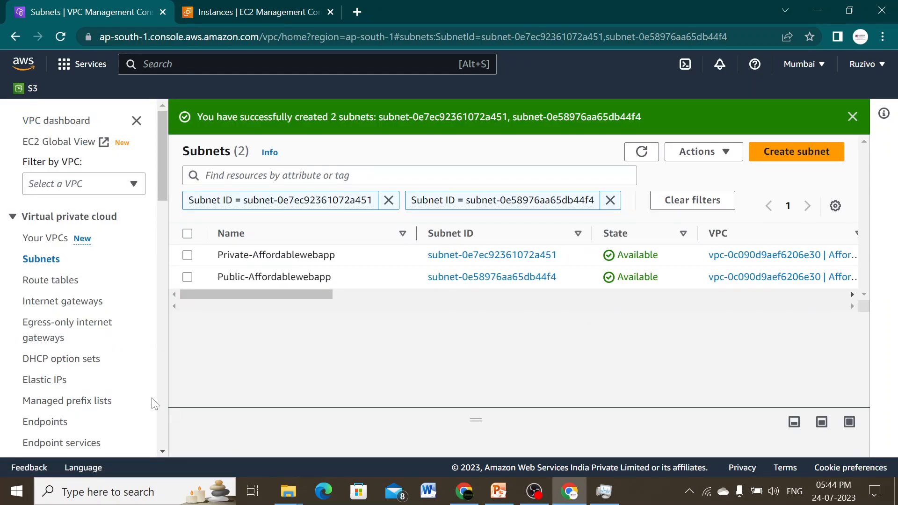
Create a route table named Private-Affordablewebapp-RT in the Affordablewebapp-VPC network
click(67, 281)
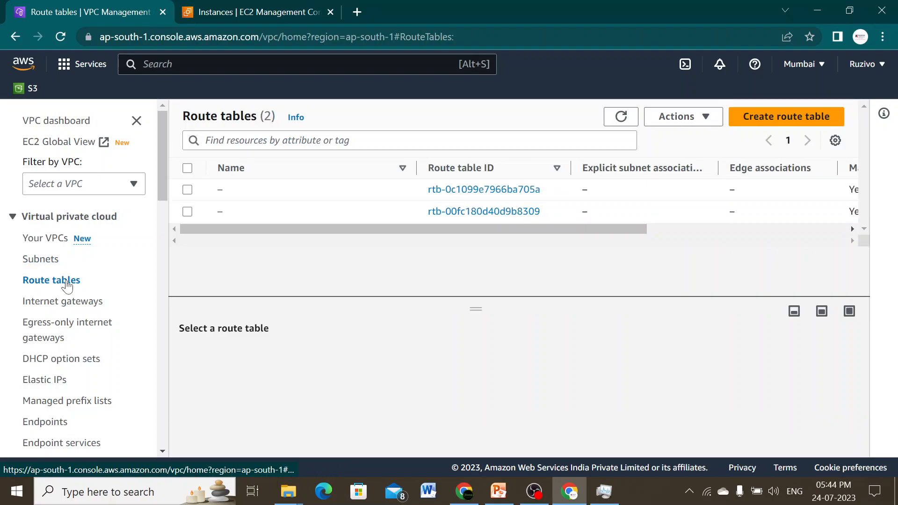
click(794, 123)
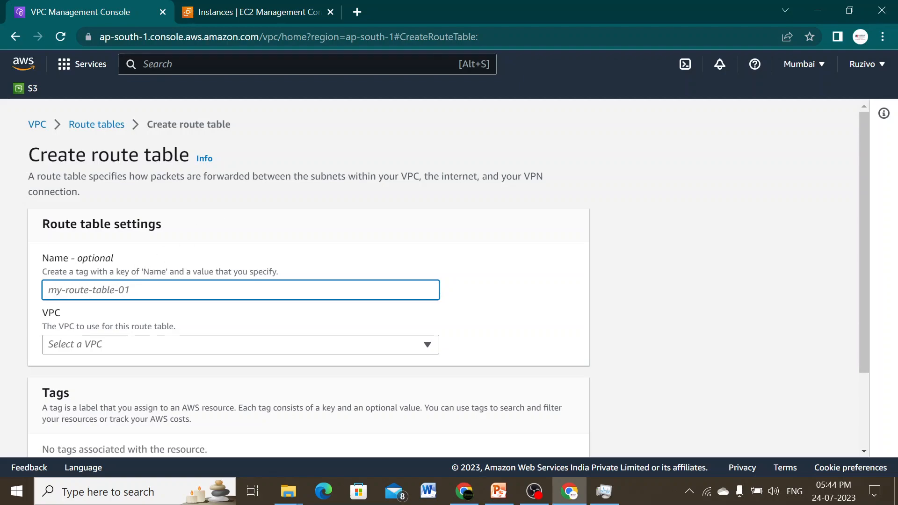
text(Private-Affordablewebapp)
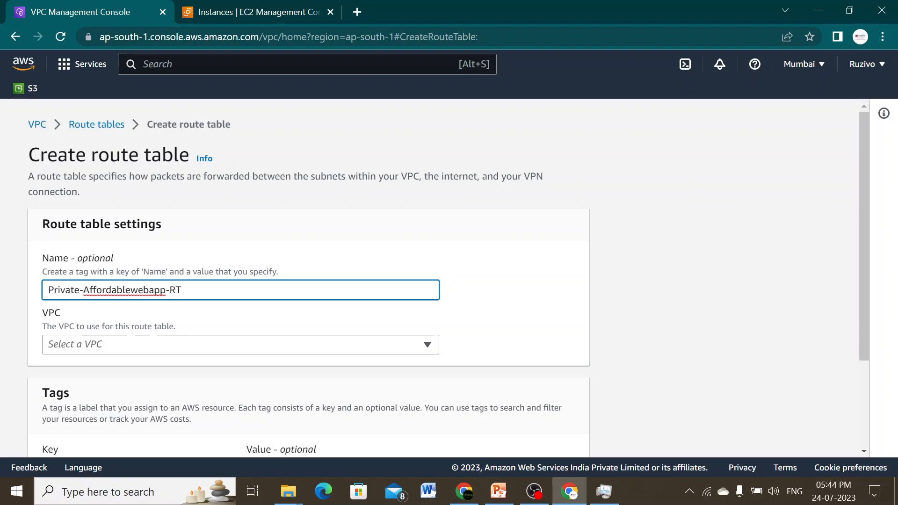
click(161, 350)
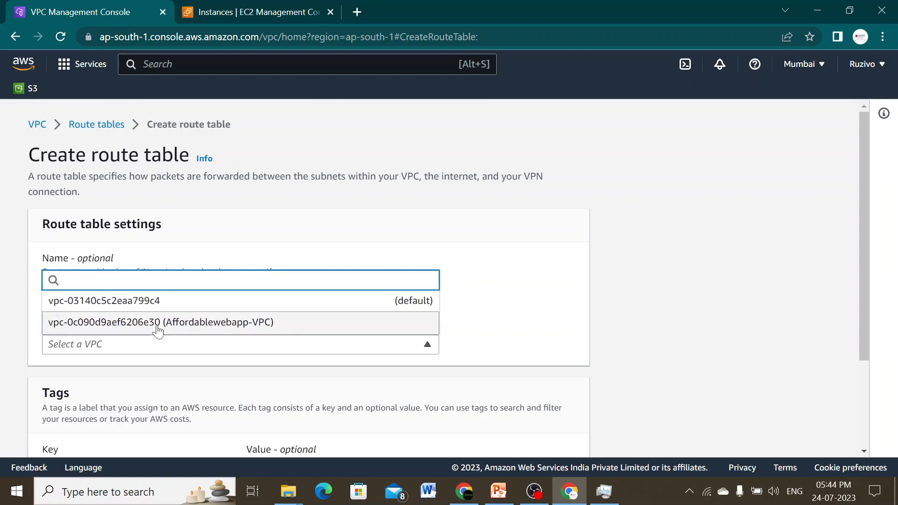
click(157, 323)
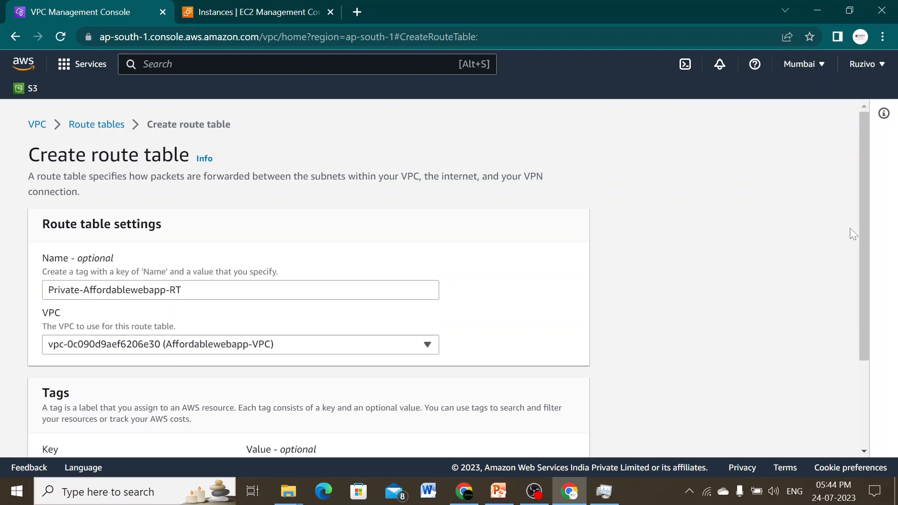
drag(859, 228, 863, 362)
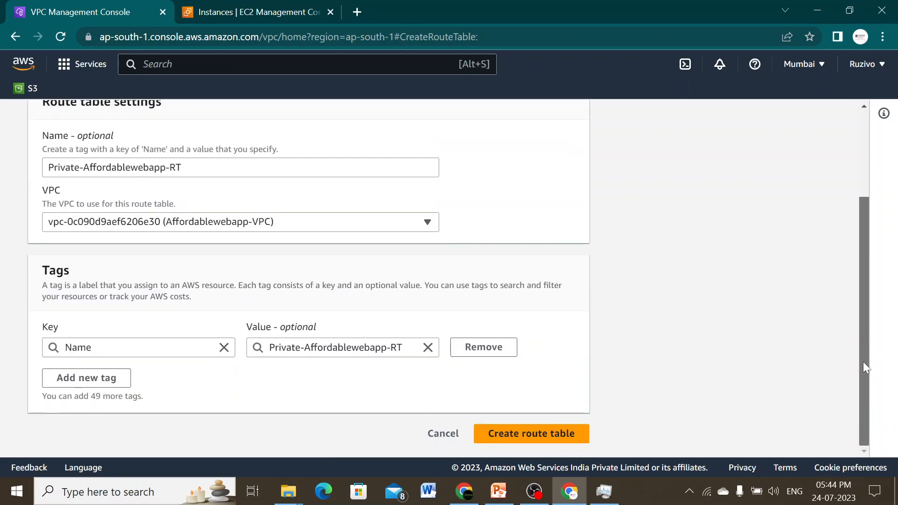
click(548, 440)
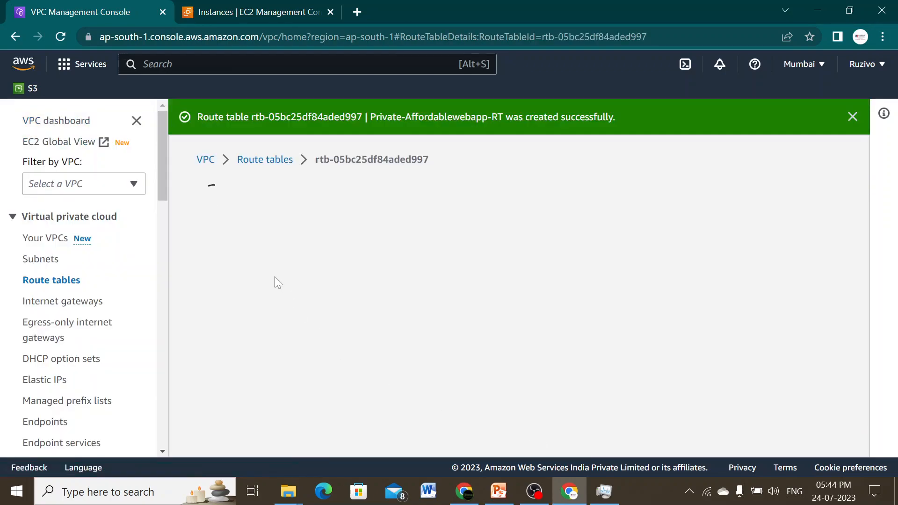
Return to the route tables list and start another route table named Public-Affordablewebapp-RT
scroll(263, 166, down, 1)
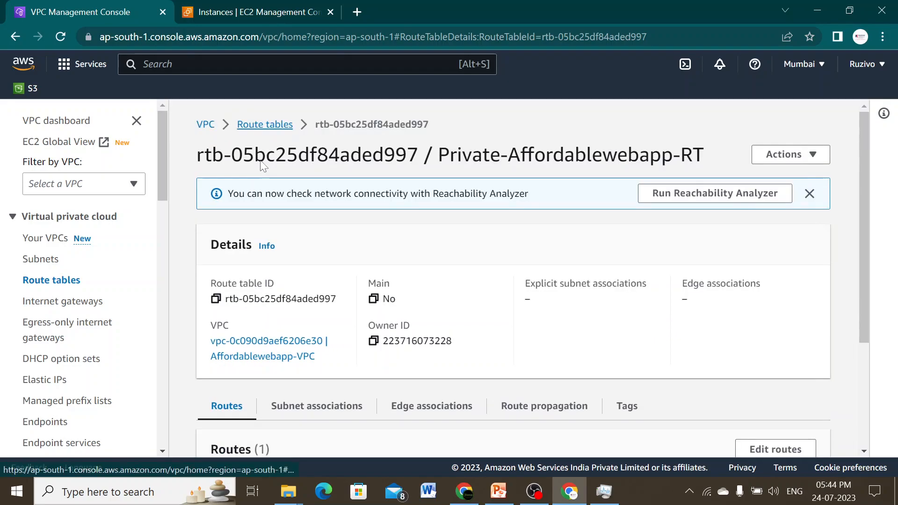
click(263, 166)
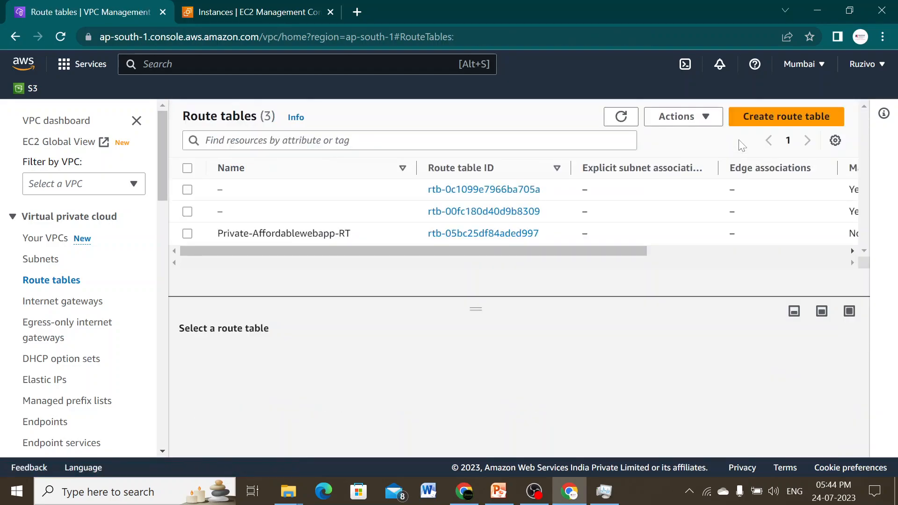
click(764, 121)
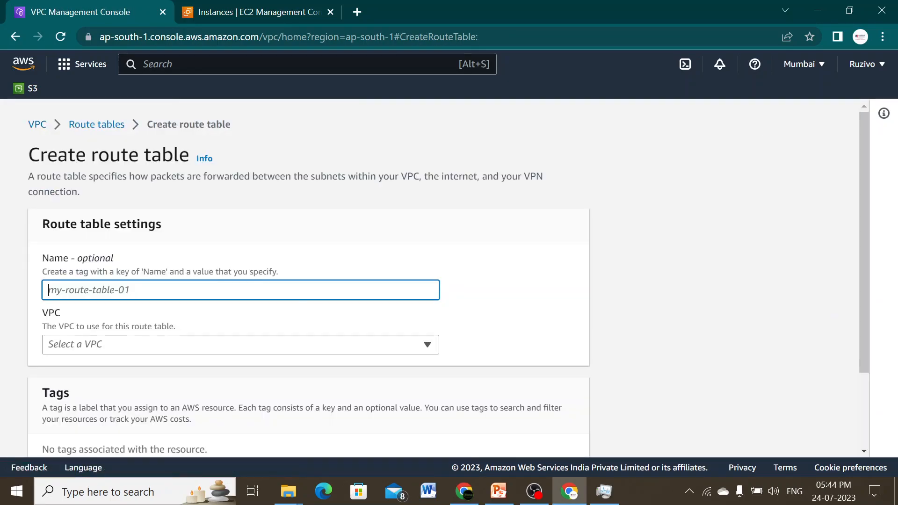
text(Private-Affordablewebapp)
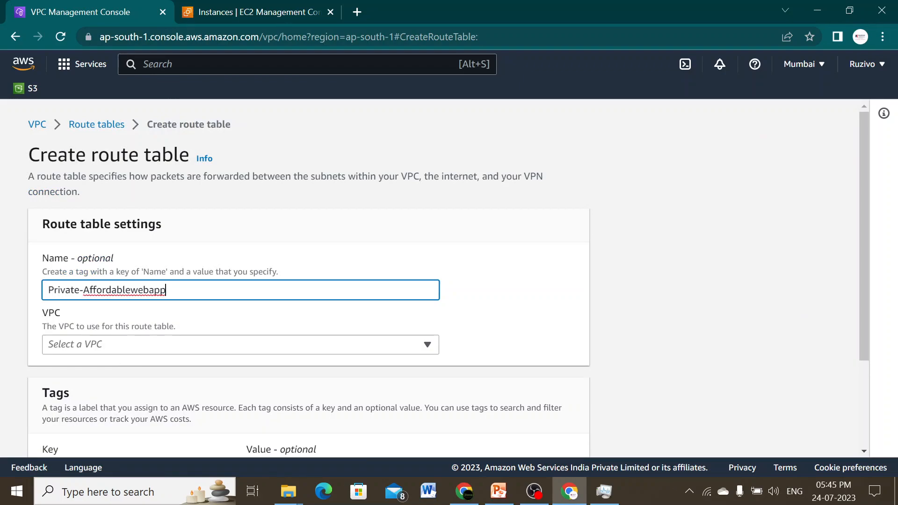
key(BackSpace)
key(BackSpace)
key(BackSpace)
key(BackSpace)
key(BackSpace)
key(BackSpace)
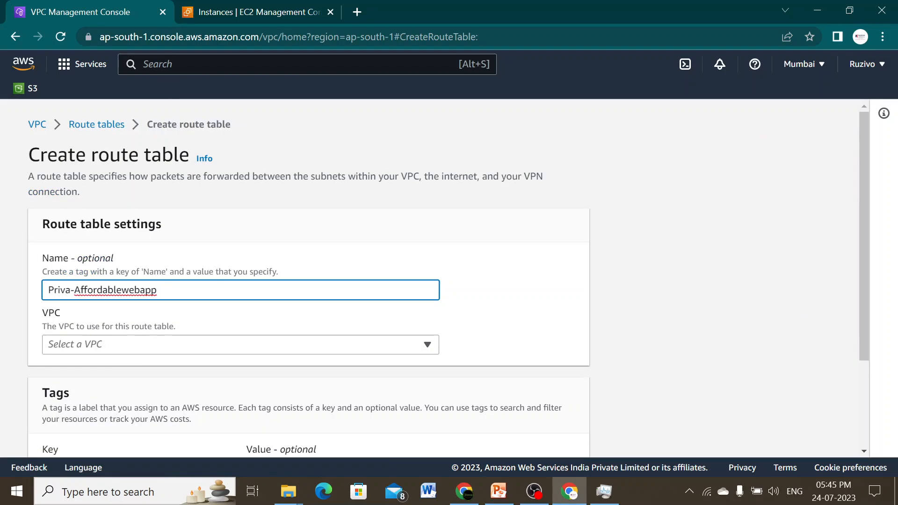
text(ublic)
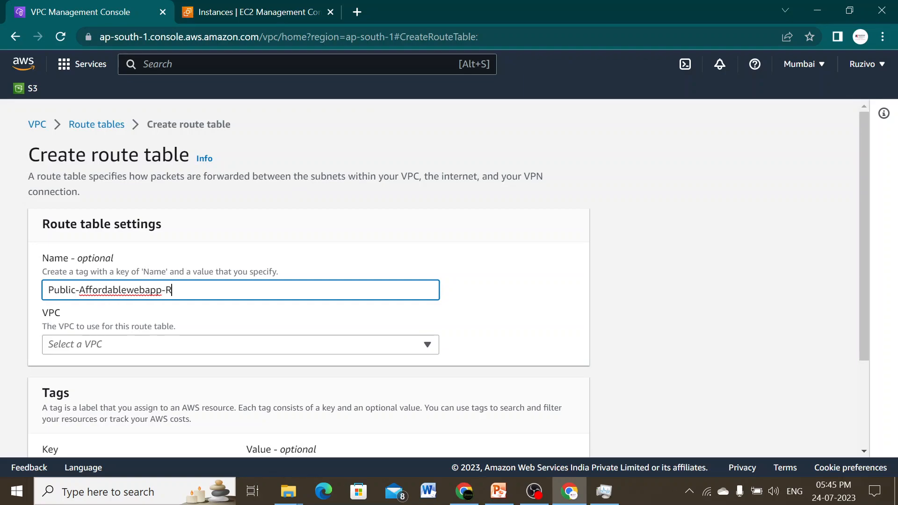
Assign the public route table to the Affordablewebapp-VPC network and create it
click(402, 347)
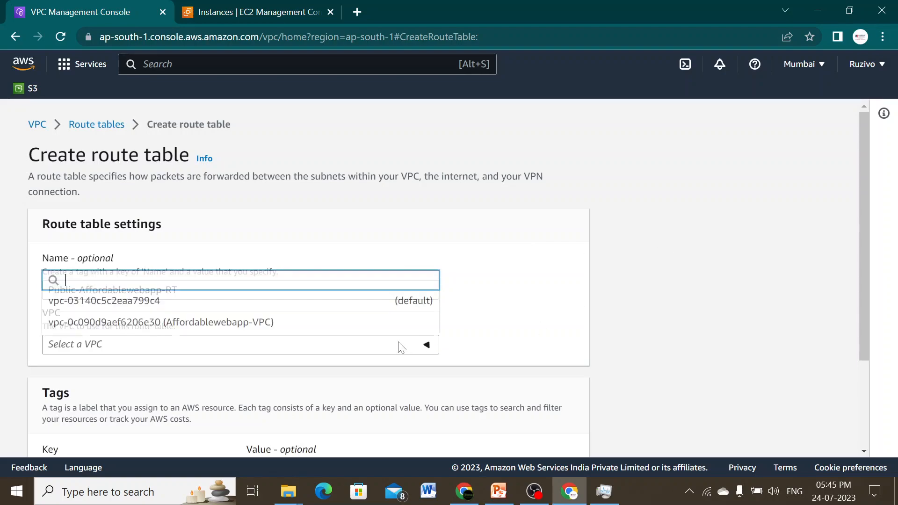
click(276, 322)
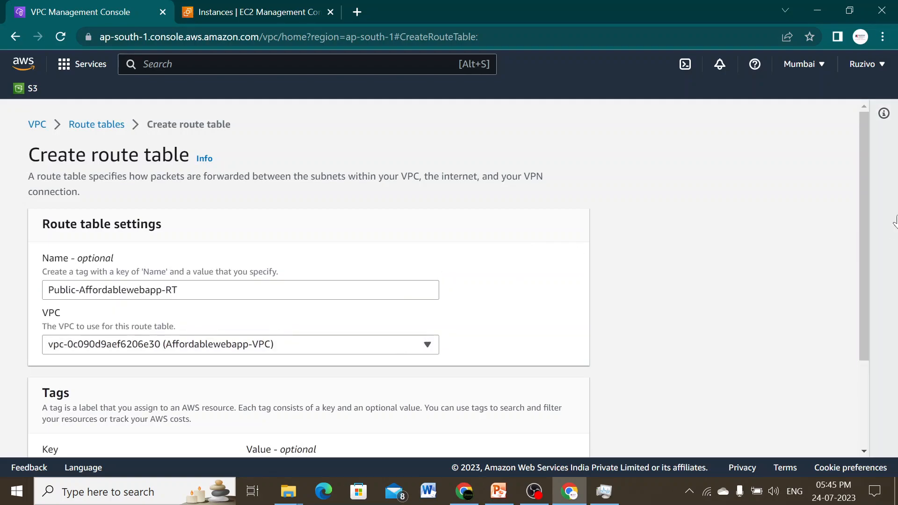
drag(863, 217, 860, 331)
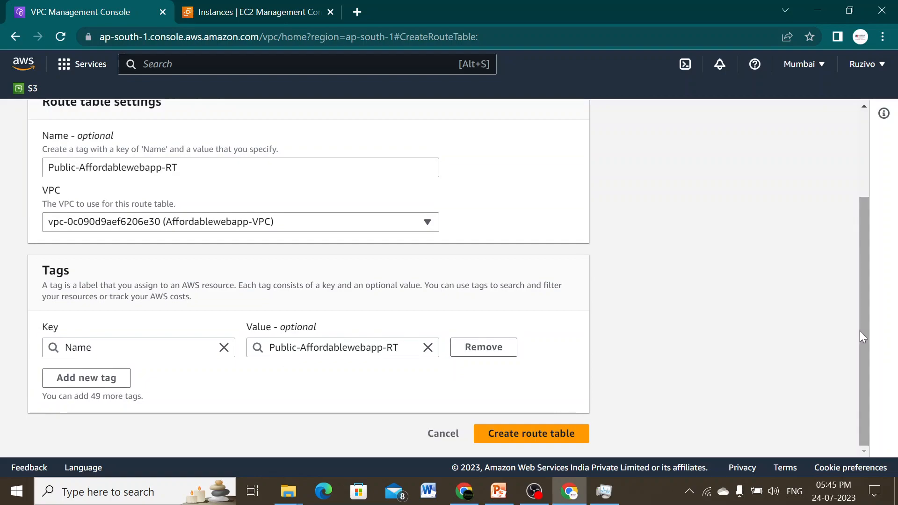
click(534, 435)
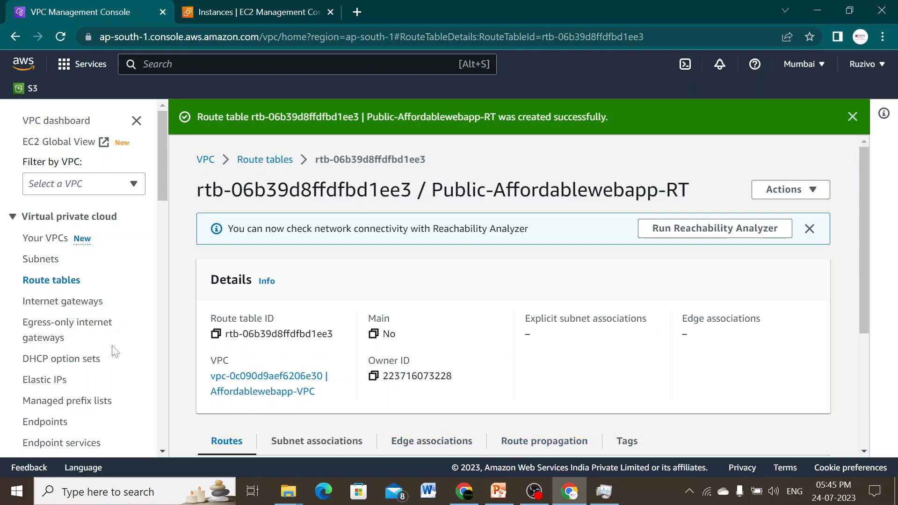
Create an internet gateway with the name tag Private-Affordablewebapp-IGW
click(68, 309)
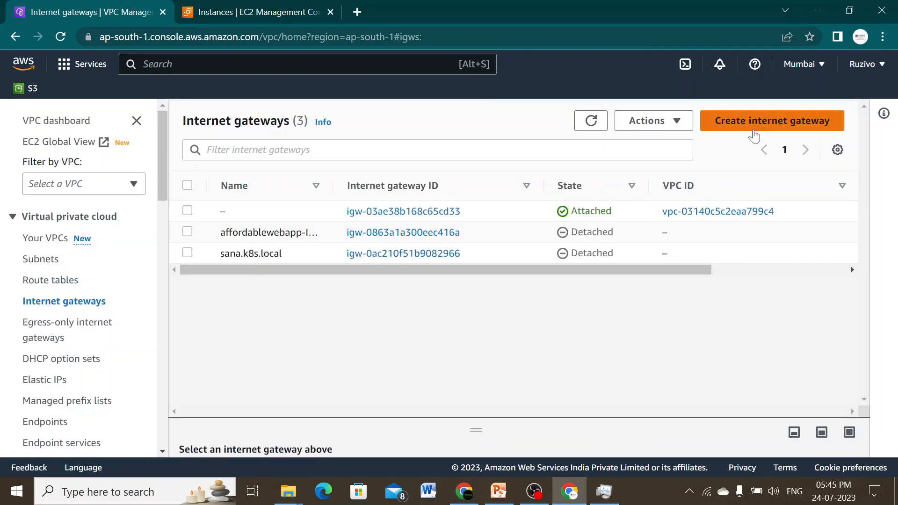
click(750, 123)
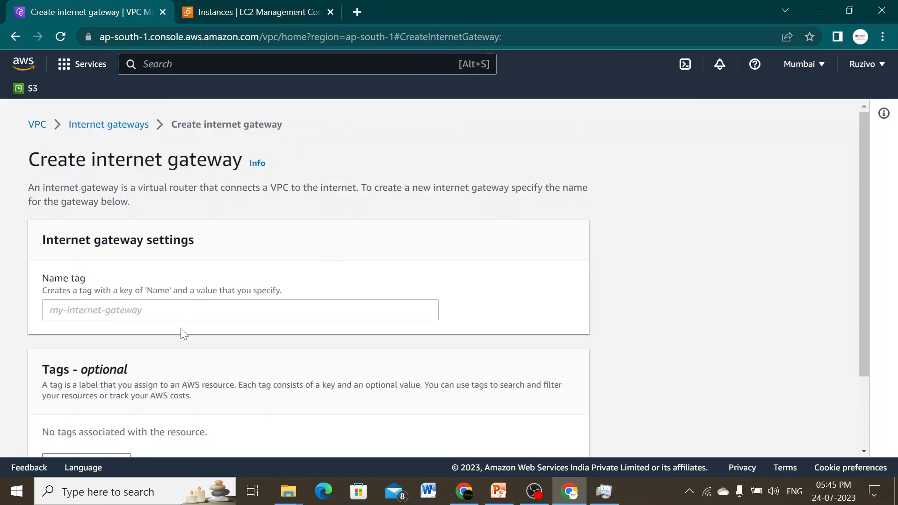
click(185, 311)
text(Private-Affordablewebapp)
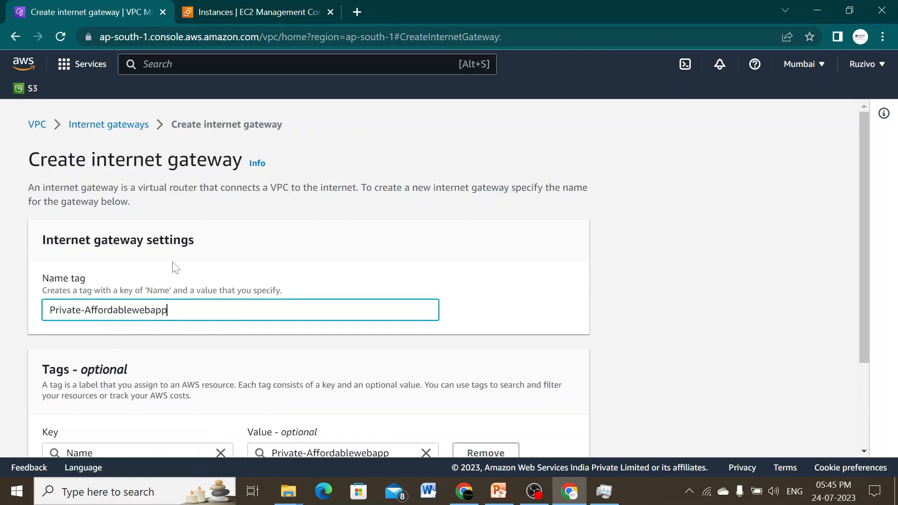
text(-IGW)
drag(862, 181, 863, 320)
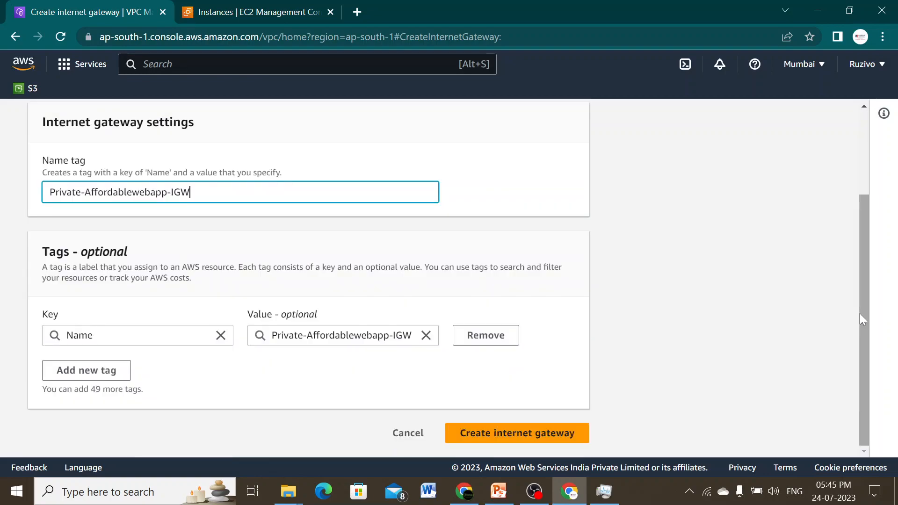
click(513, 433)
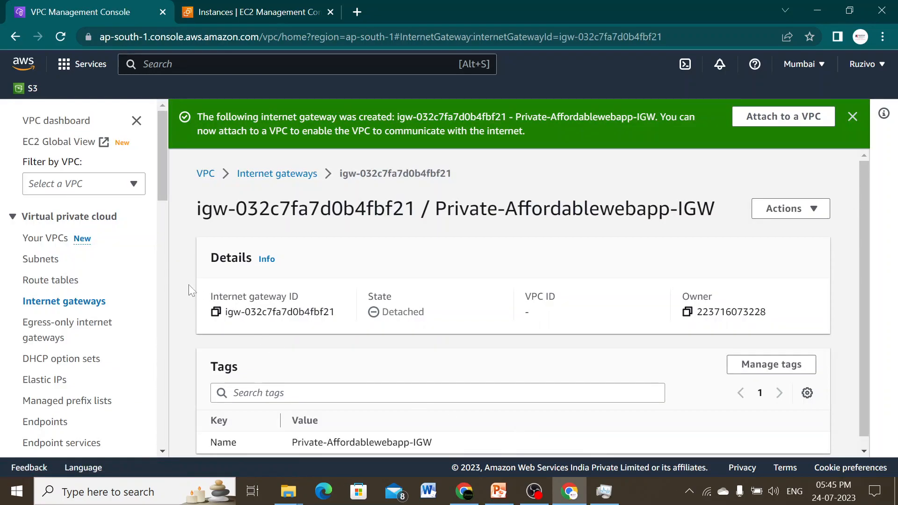
Start a new NAT gateway and name it Affordablewebapp-NGW
drag(162, 187, 163, 247)
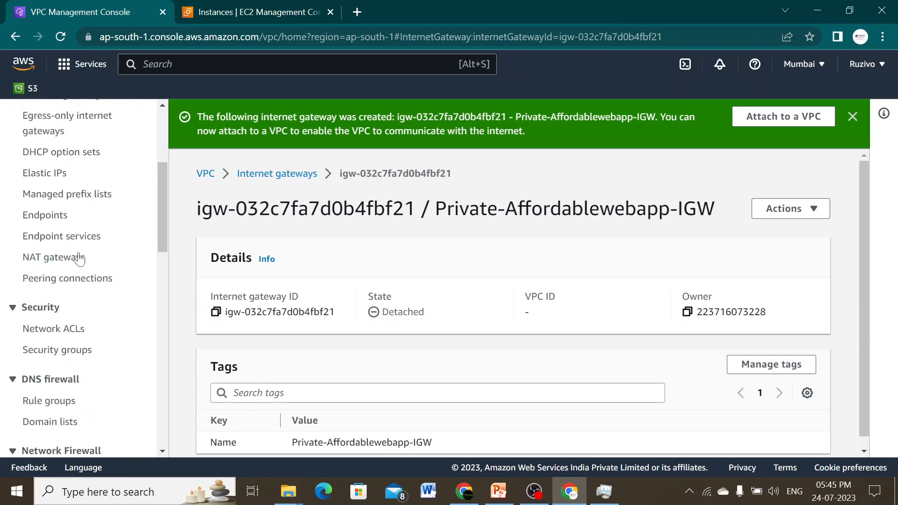
click(64, 259)
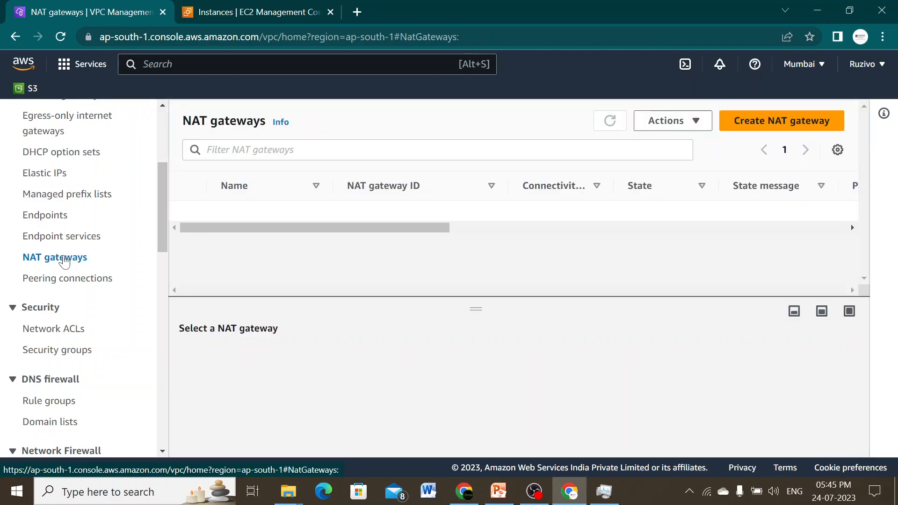
click(270, 211)
click(755, 122)
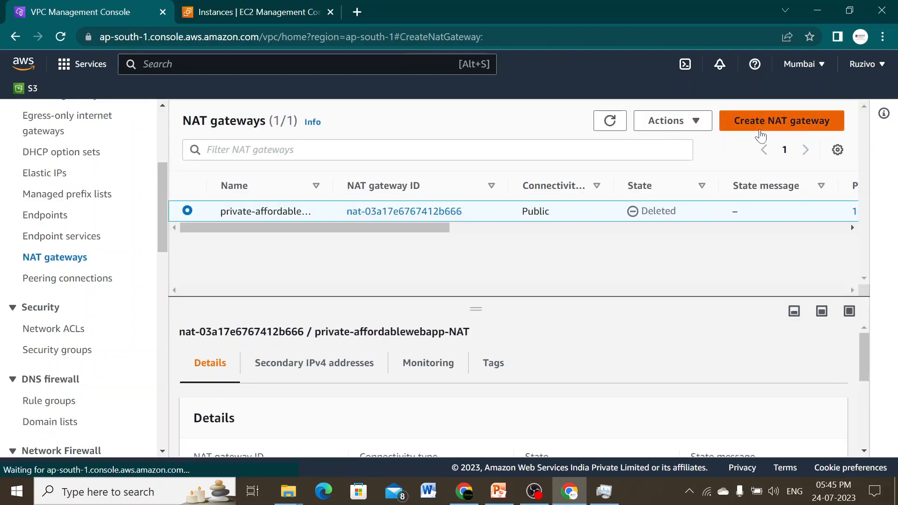
click(140, 310)
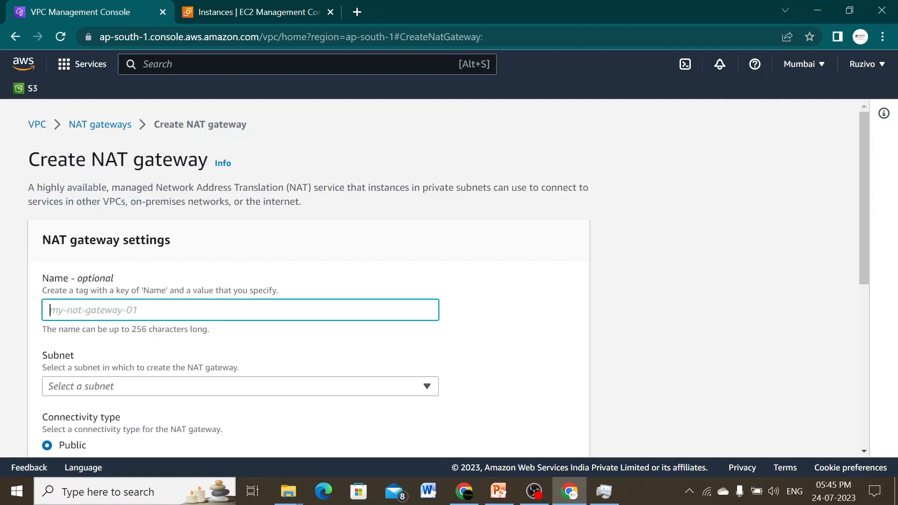
text(Private-Affordablewebapp)
text(-N)
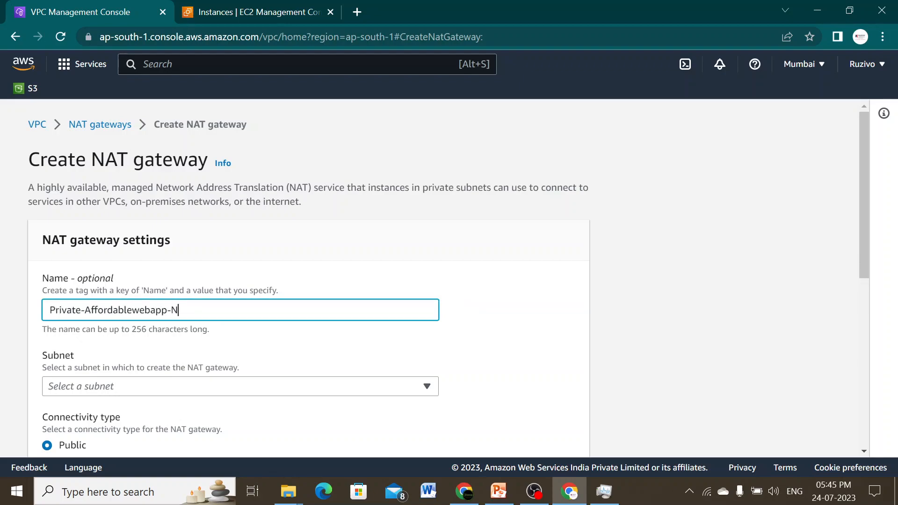
text(GW)
drag(85, 310, 32, 319)
key(BackSpace)
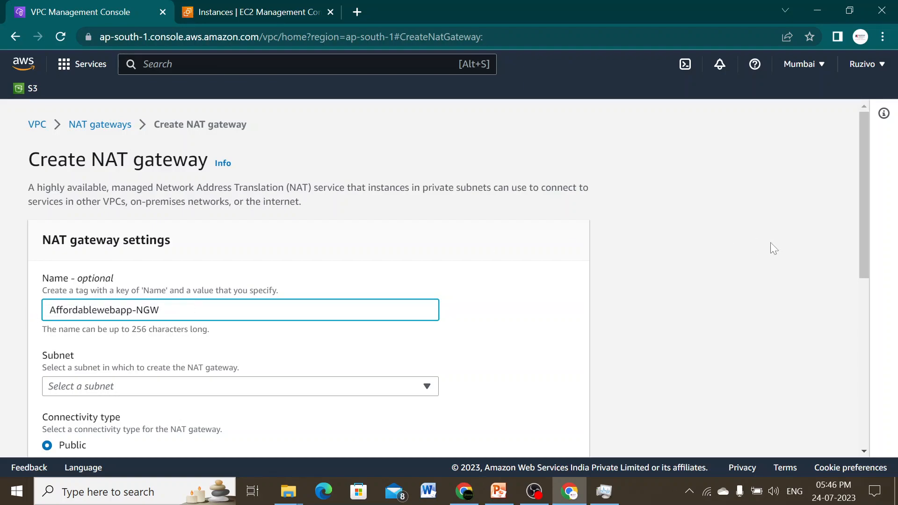
Place the NAT gateway in the Public-Affordablewebapp subnet, allocate an Elastic IP to it and create it
drag(866, 203, 863, 286)
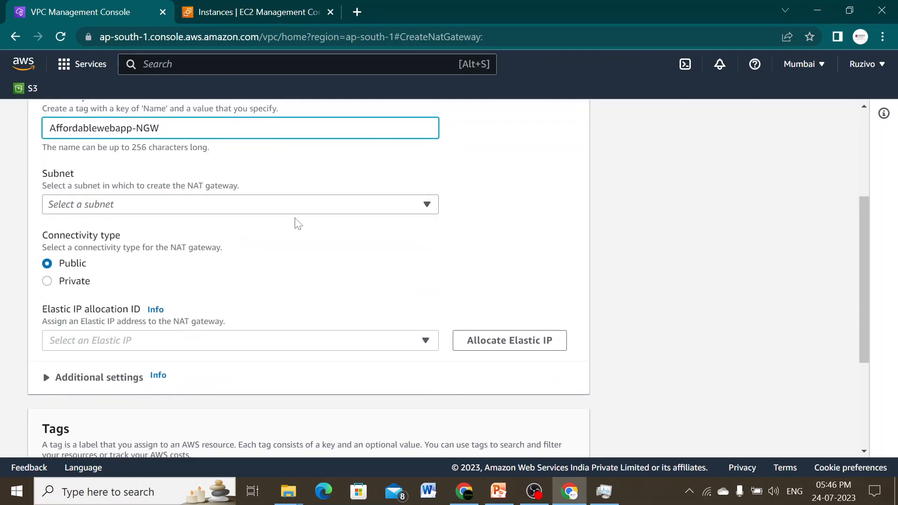
click(280, 206)
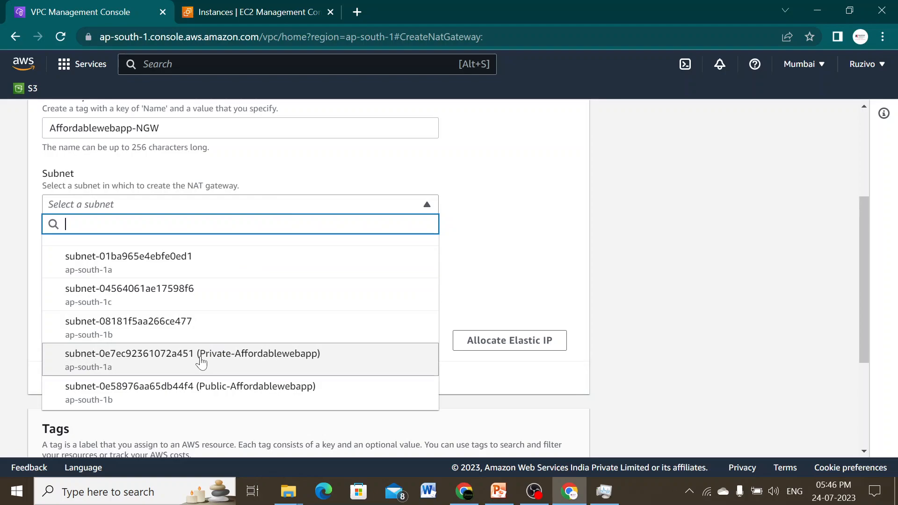
click(200, 394)
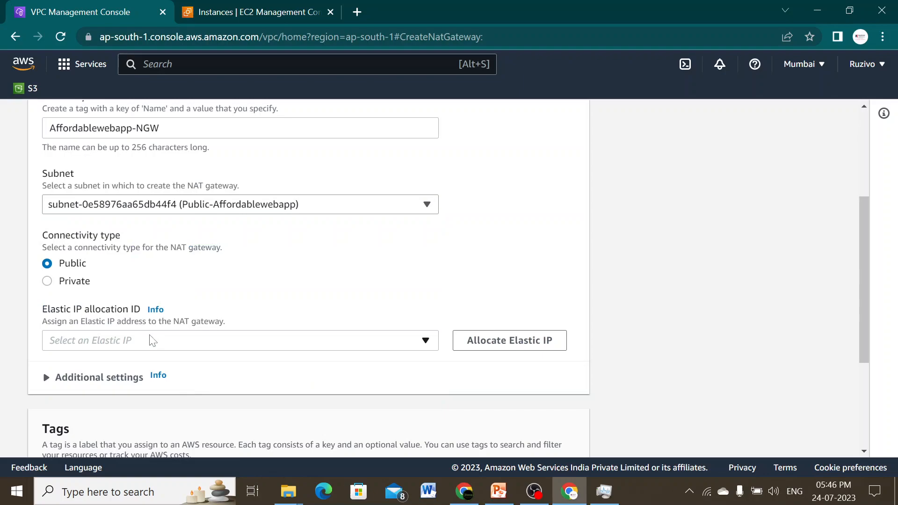
click(494, 351)
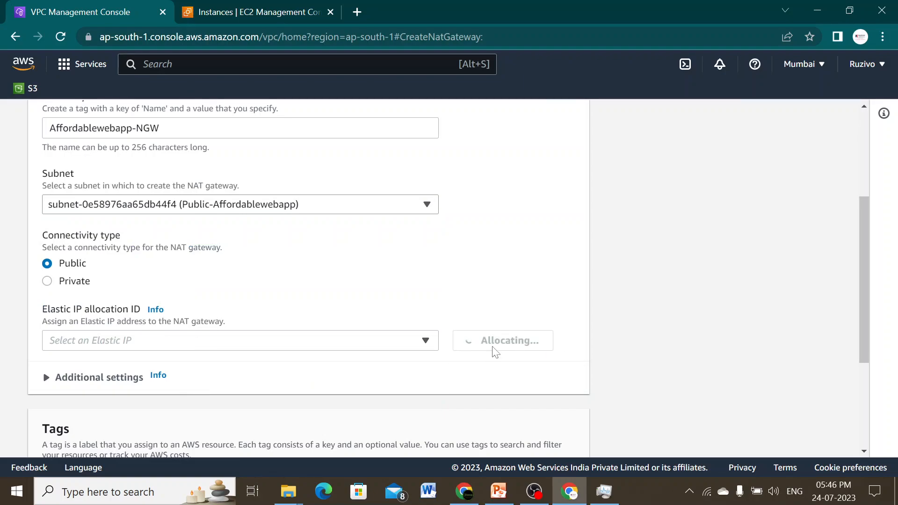
drag(864, 218, 864, 381)
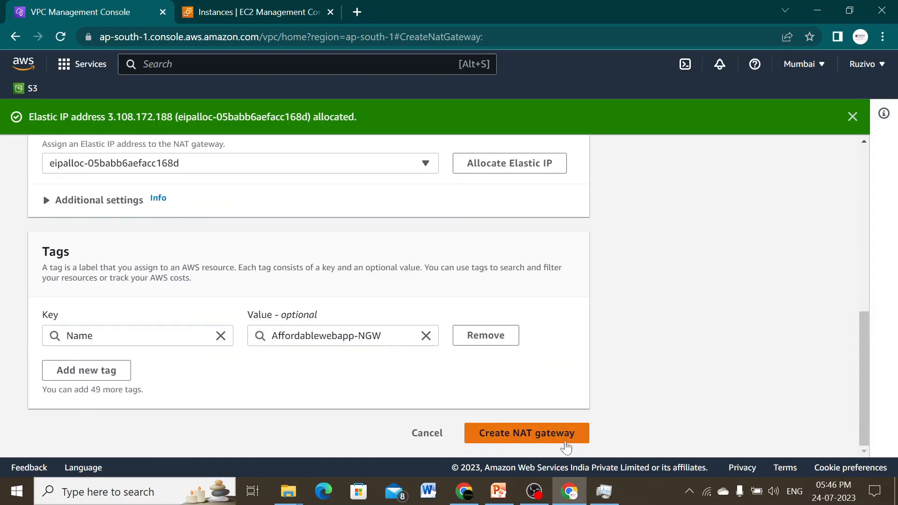
click(522, 437)
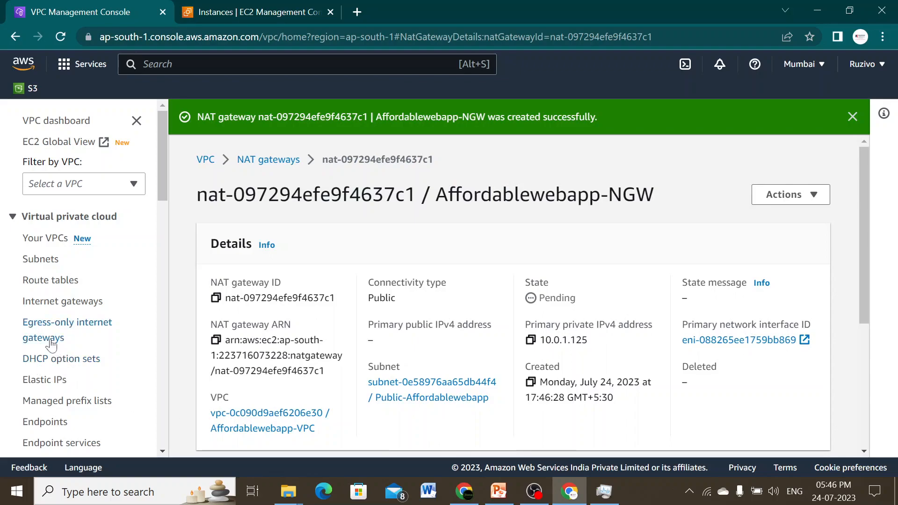
Attach the Private-Affordablewebapp-IGW internet gateway to the Affordablewebapp-VPC network
click(54, 302)
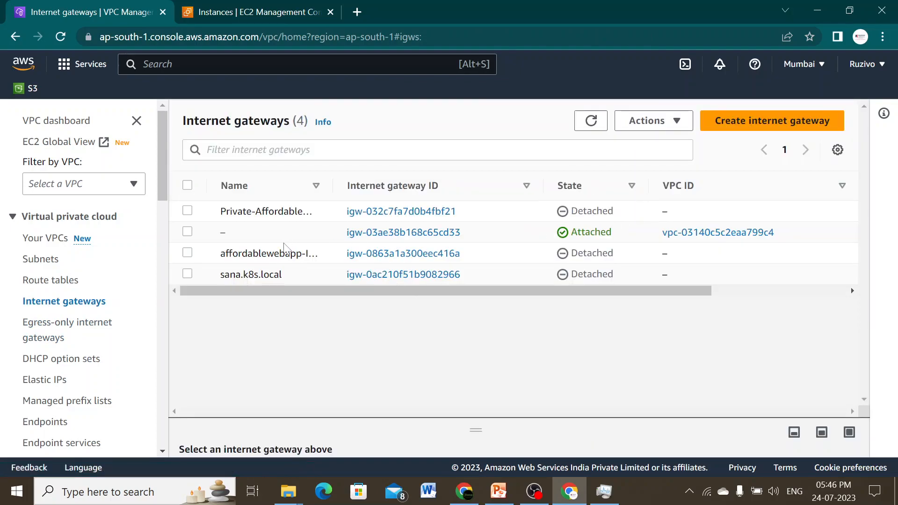
click(187, 211)
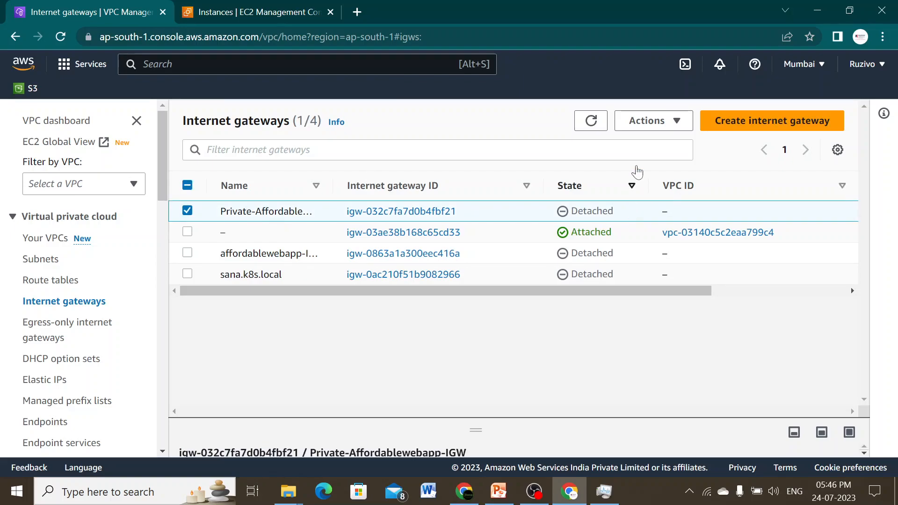
click(665, 129)
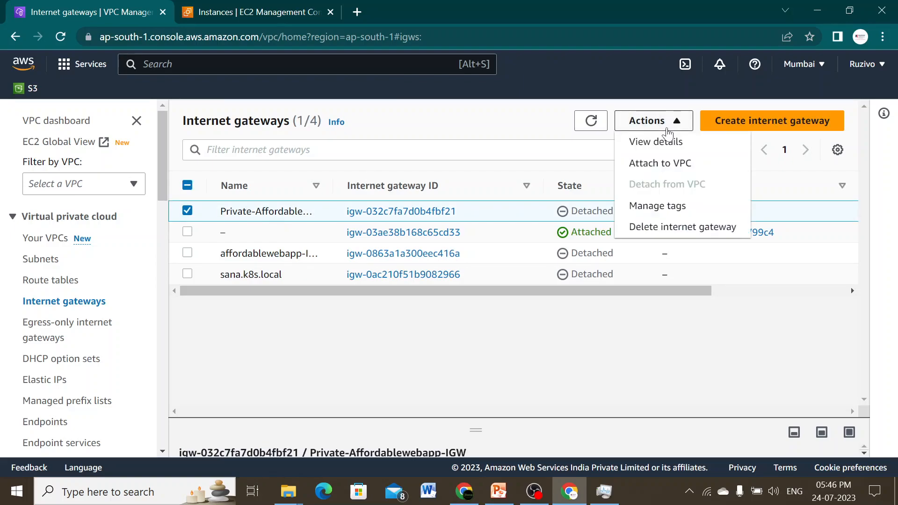
click(679, 174)
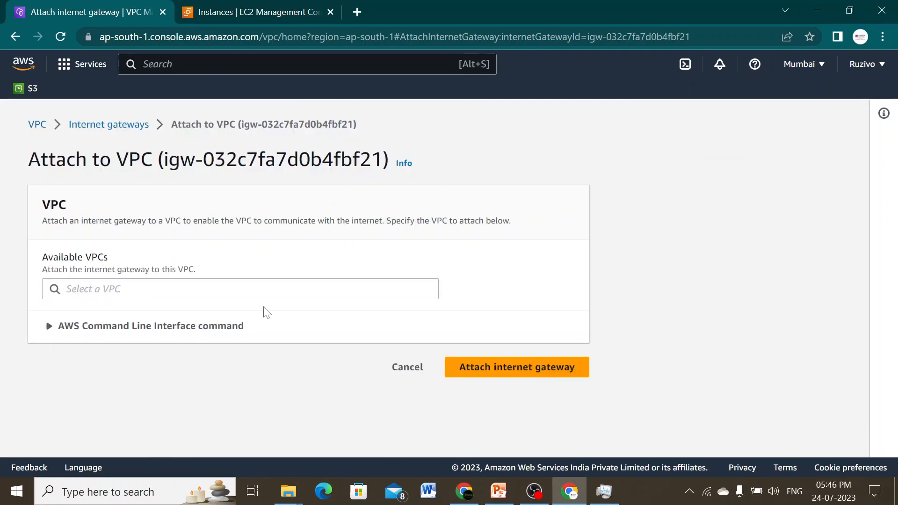
click(263, 291)
click(231, 317)
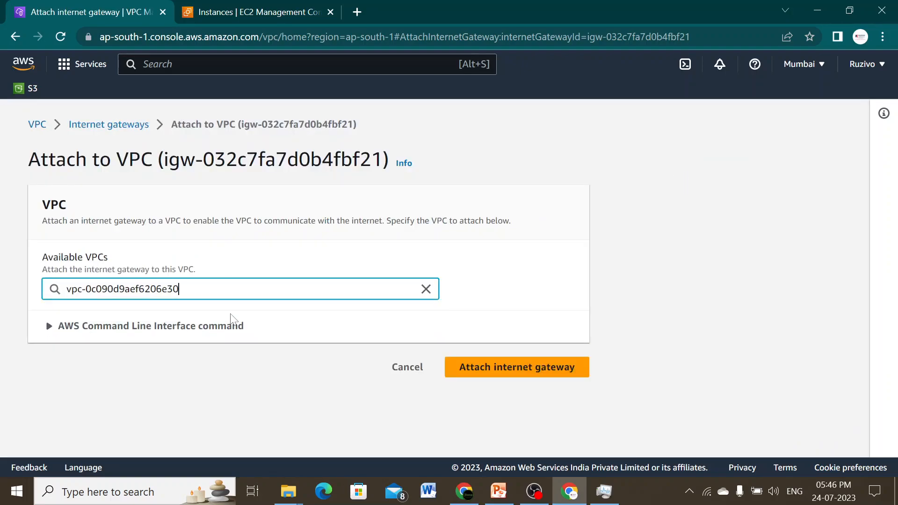
click(501, 366)
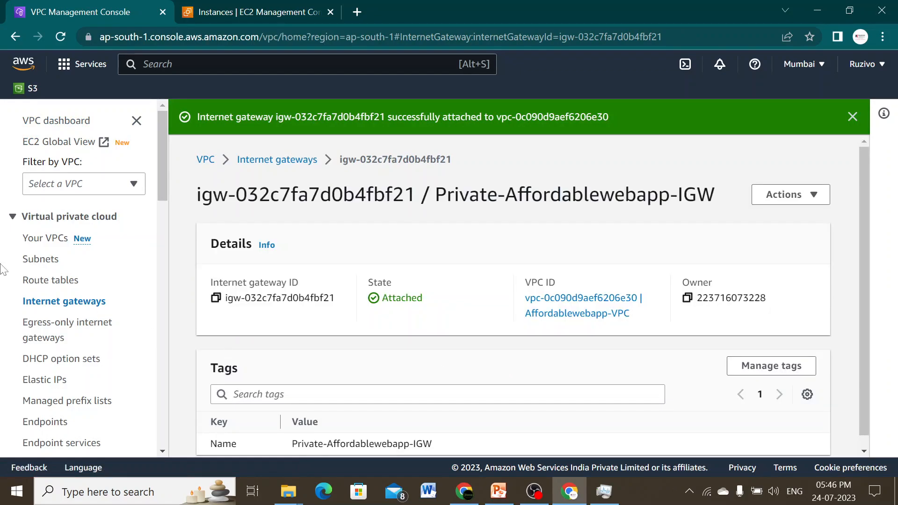
Associate the Private-Affordablewebapp subnet with the Private-Affordablewebapp-RT route table and save the association
click(47, 281)
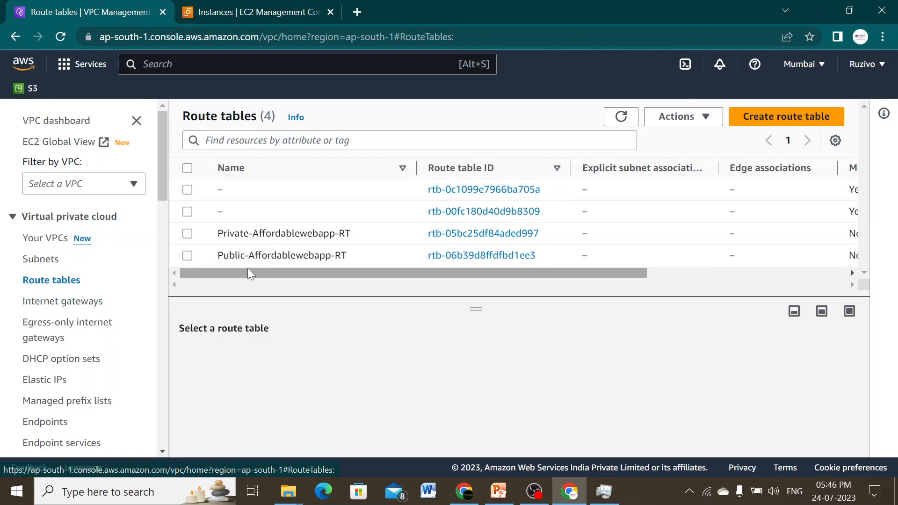
click(187, 234)
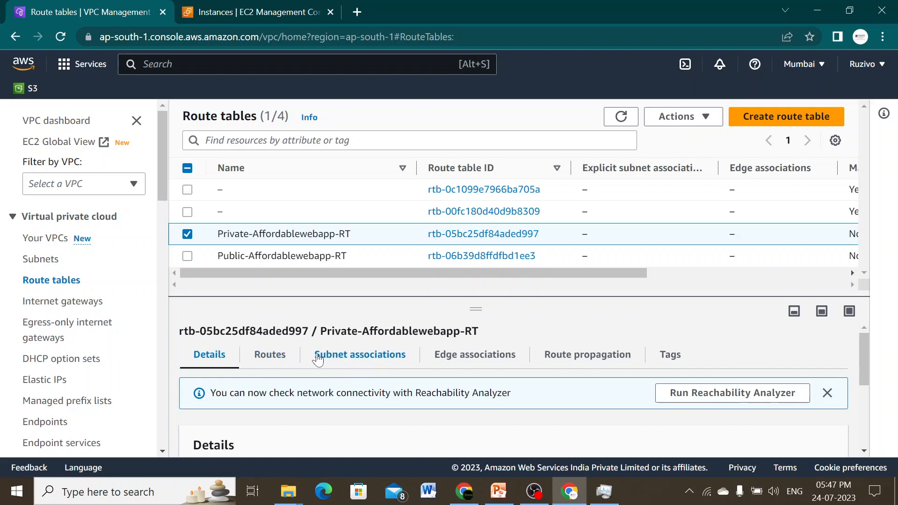
click(342, 361)
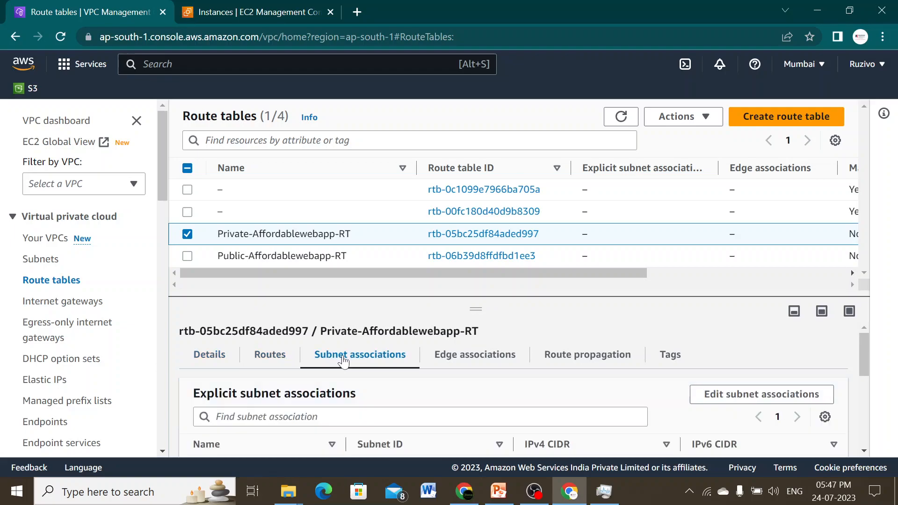
click(733, 402)
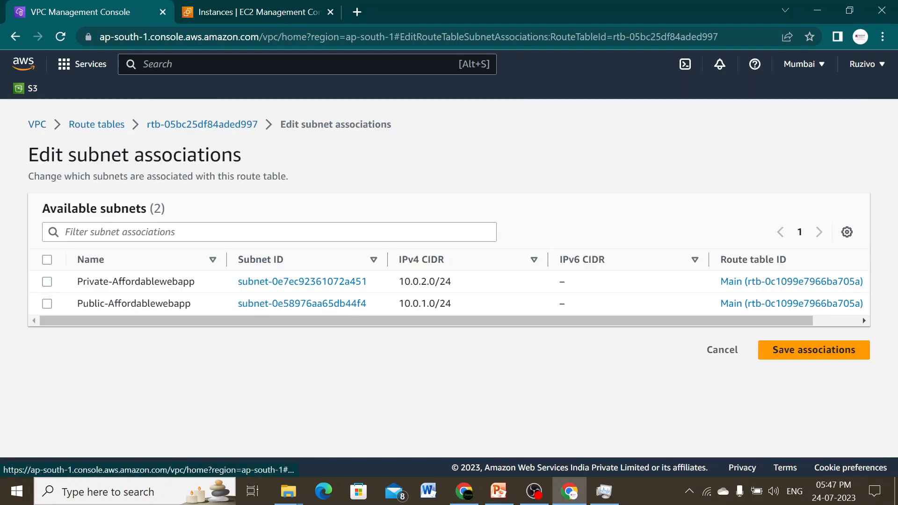
click(48, 282)
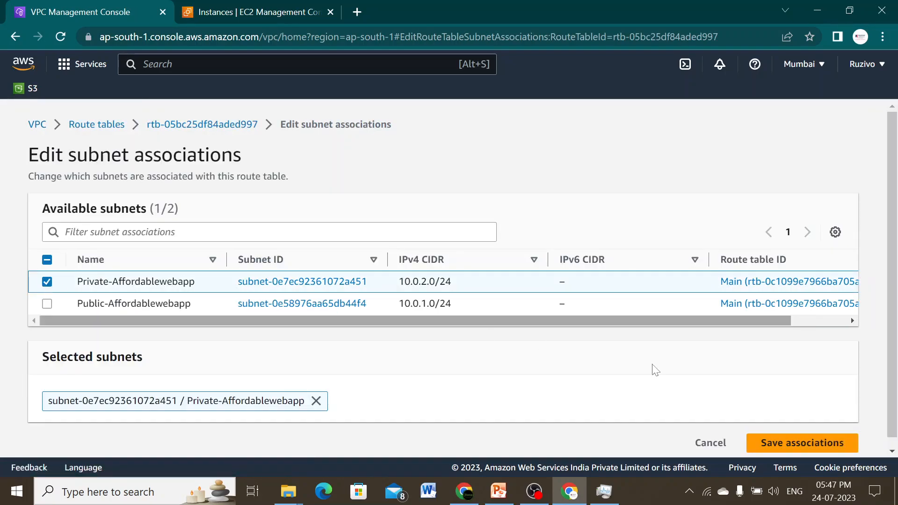
click(784, 444)
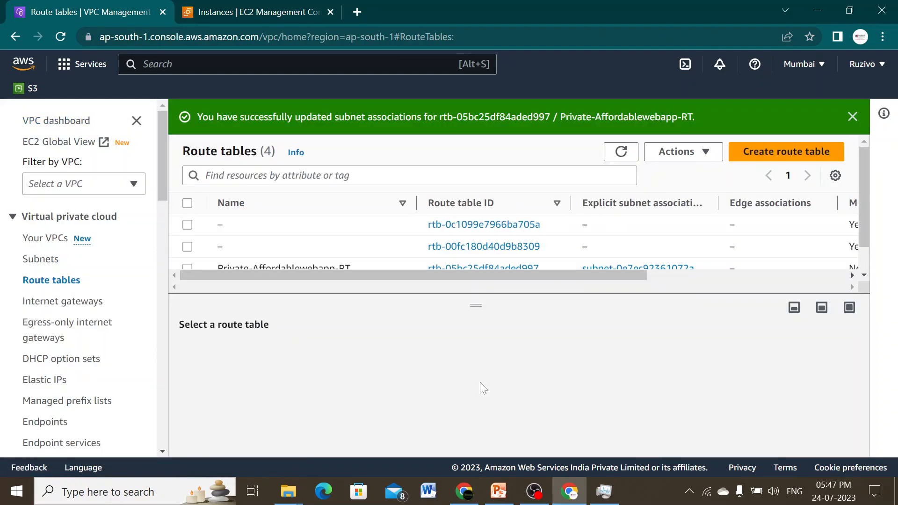
Associate the Public-Affordablewebapp subnet with the Public-Affordablewebapp-RT route table and save the association
drag(863, 198, 860, 242)
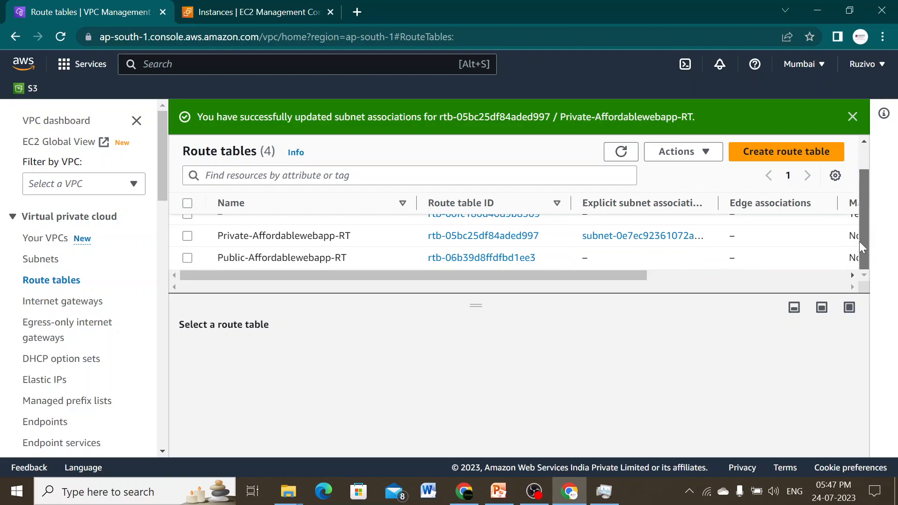
click(187, 258)
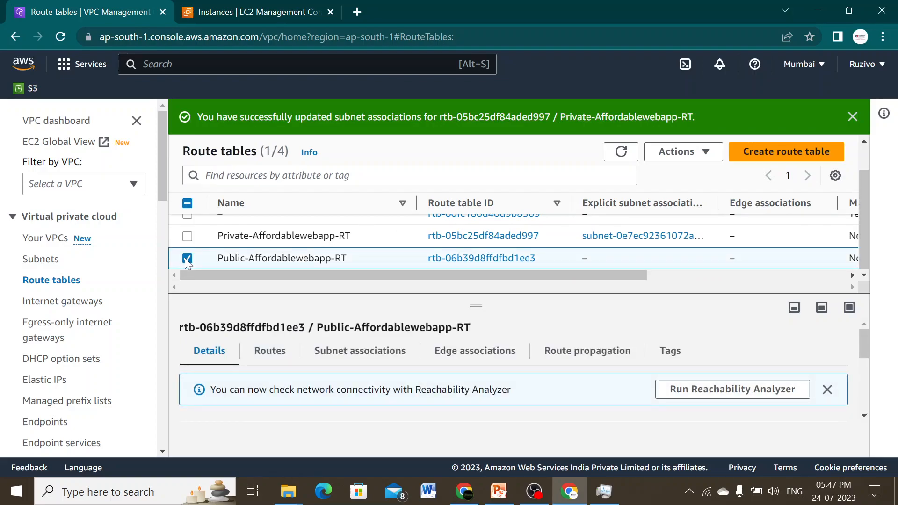
click(335, 356)
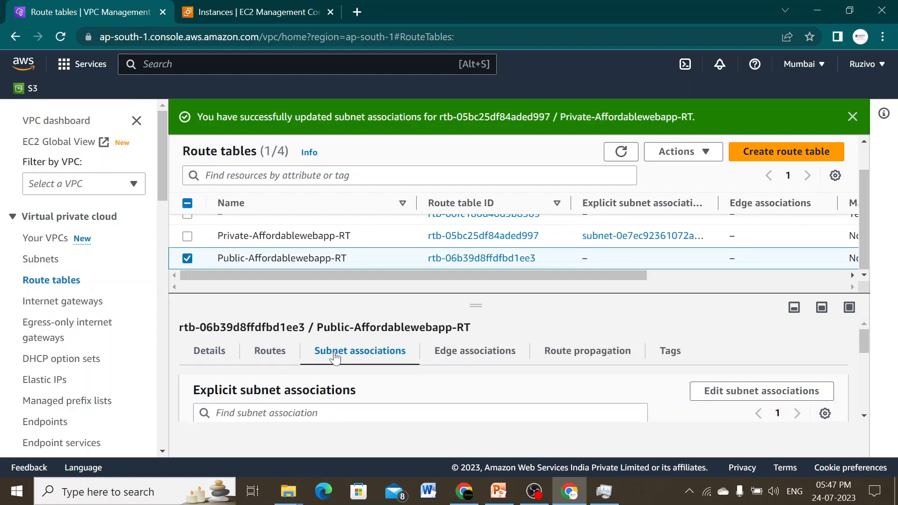
click(753, 399)
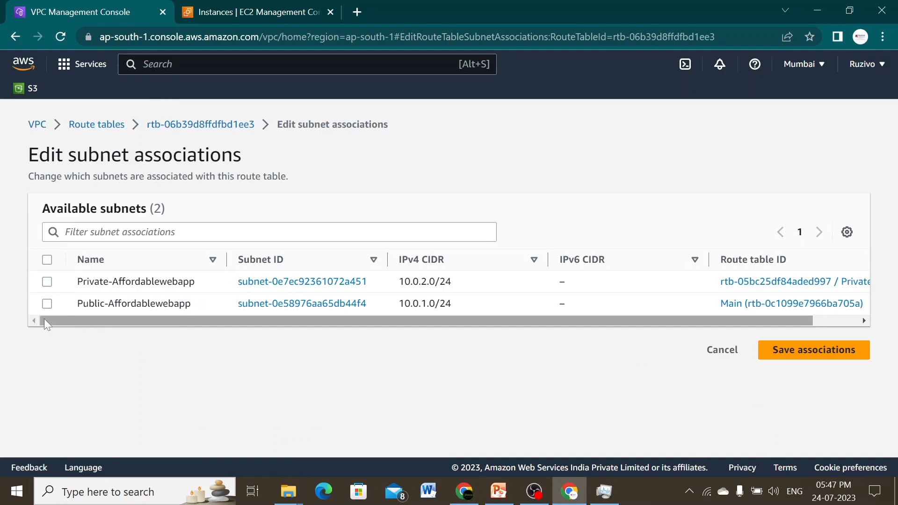
click(47, 304)
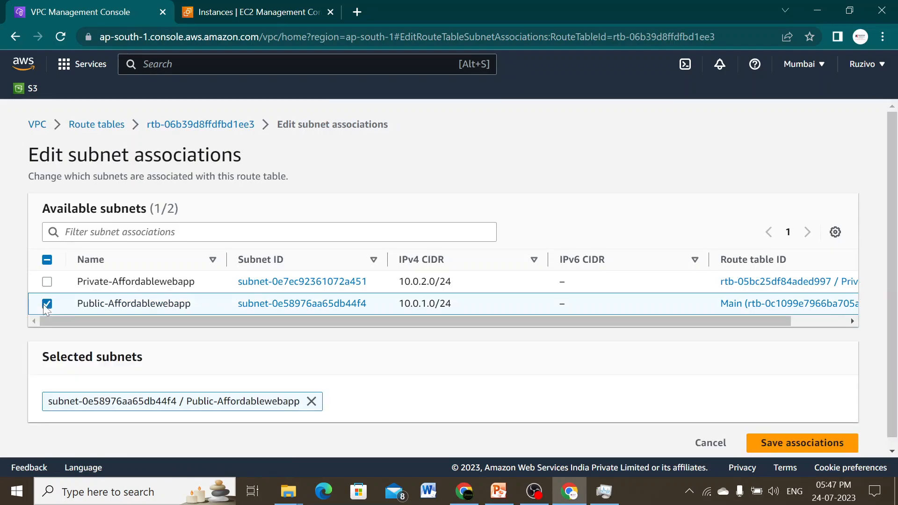
click(812, 447)
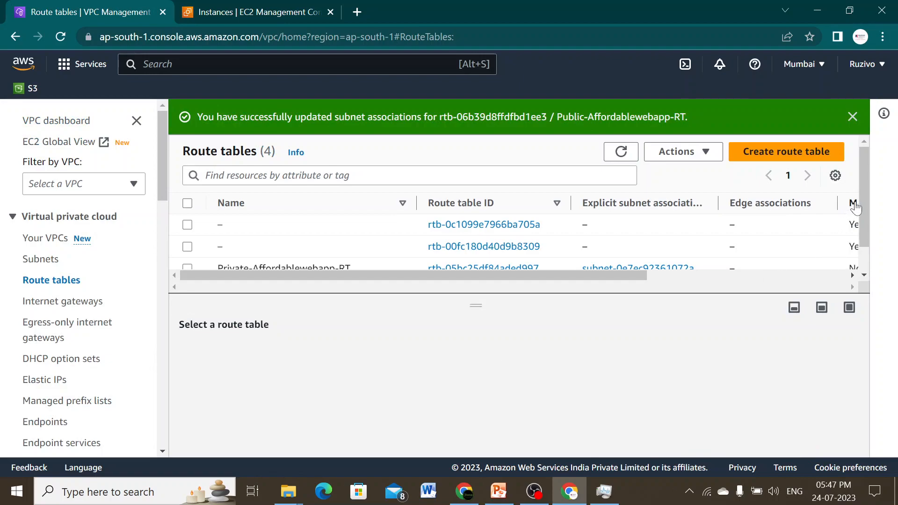
Add a route with destination 0.0.0.0/0 targeting the NAT gateway to the Private-Affordablewebapp-RT route table and save it
drag(862, 197, 858, 227)
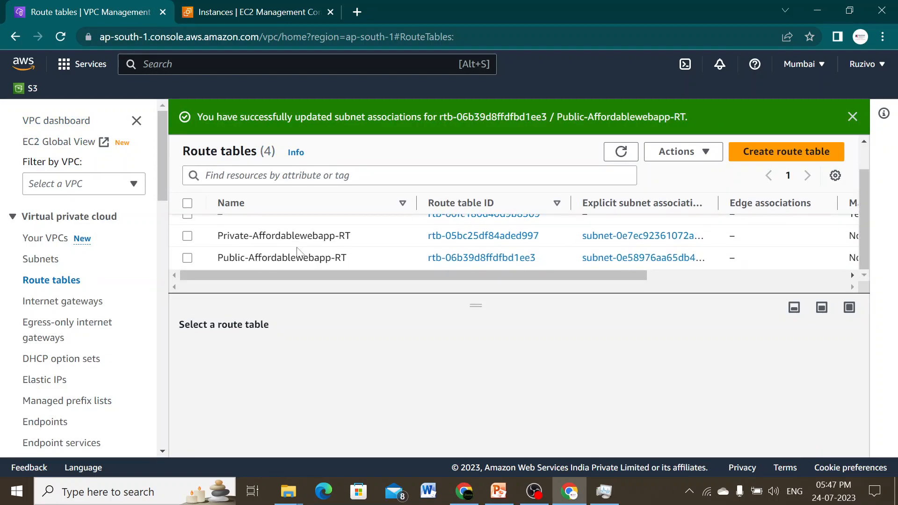
click(187, 237)
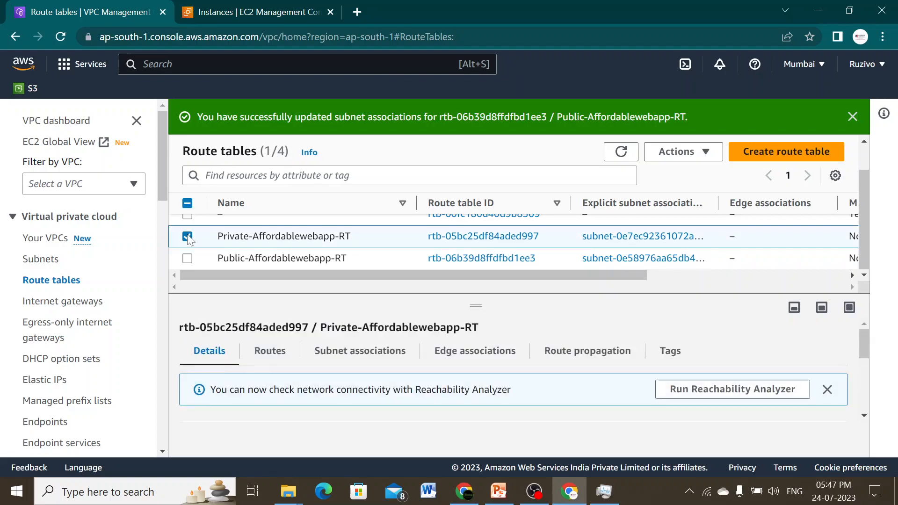
click(268, 358)
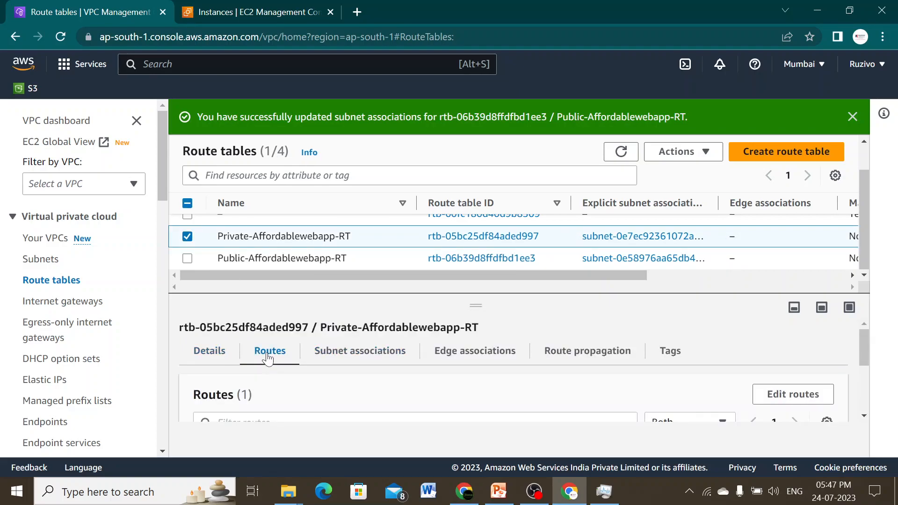
click(772, 399)
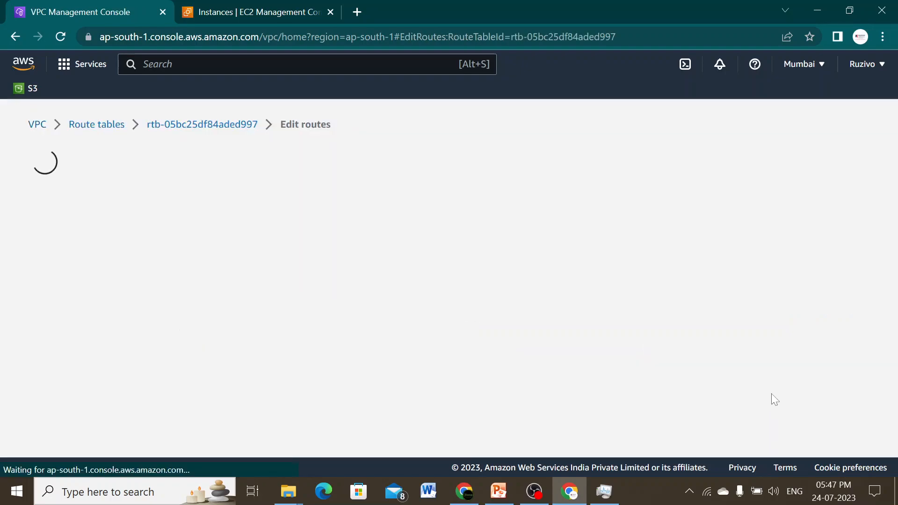
click(88, 299)
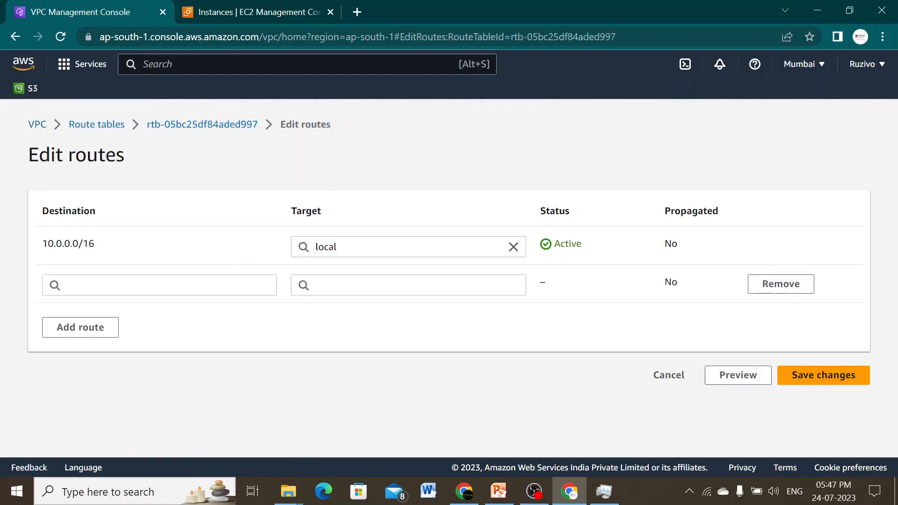
click(70, 285)
click(98, 160)
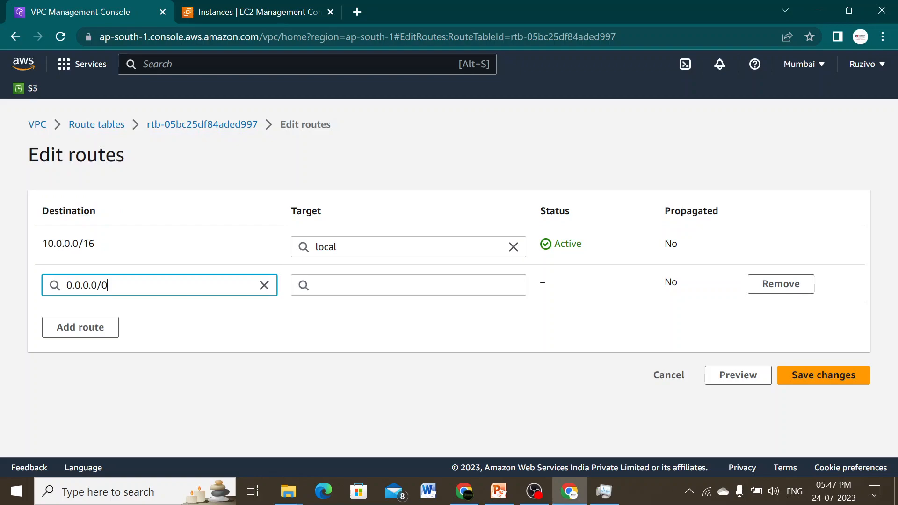
click(463, 286)
click(358, 265)
click(367, 315)
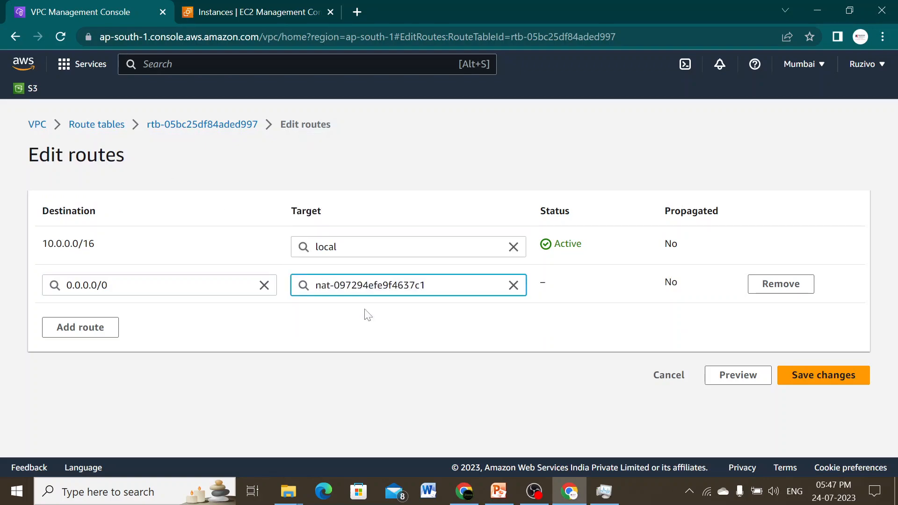
click(808, 378)
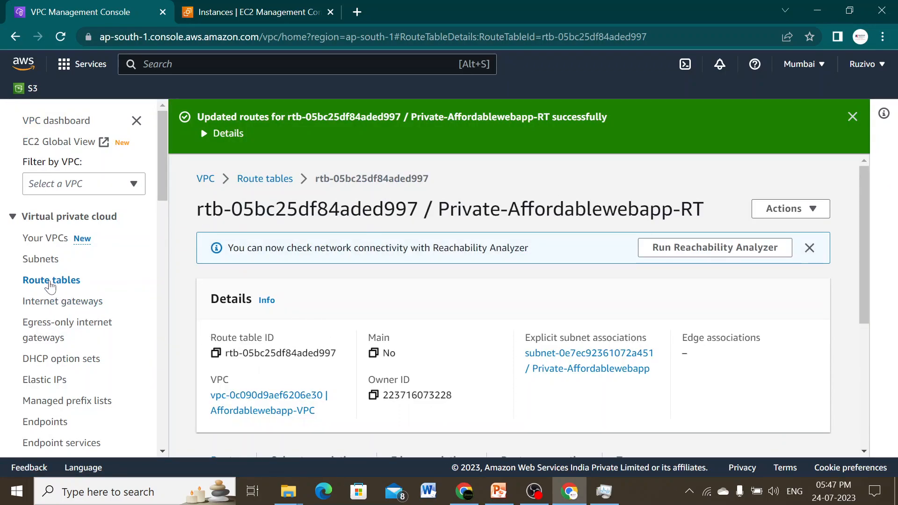
click(851, 117)
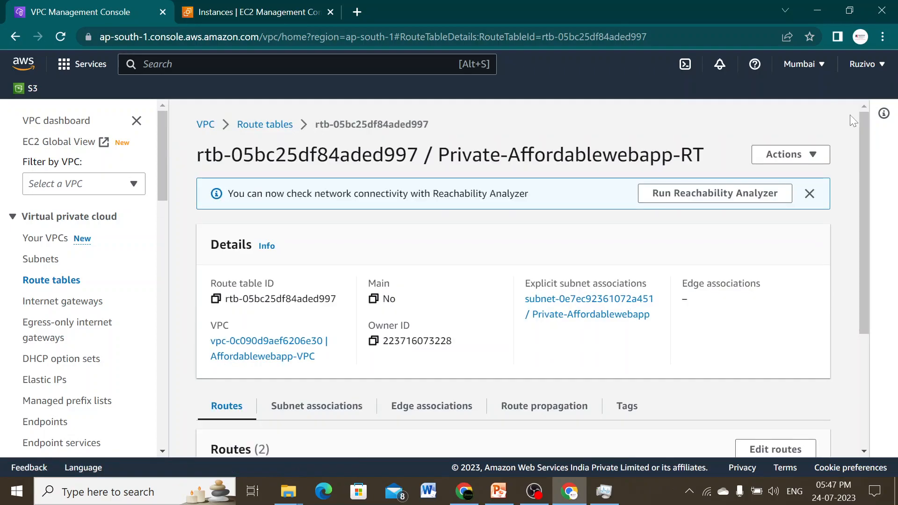
Add a route with destination 0.0.0.0/0 targeting the Private-Affordablewebapp-IGW internet gateway to the Public-Affordablewebapp-RT route table and save it
click(275, 126)
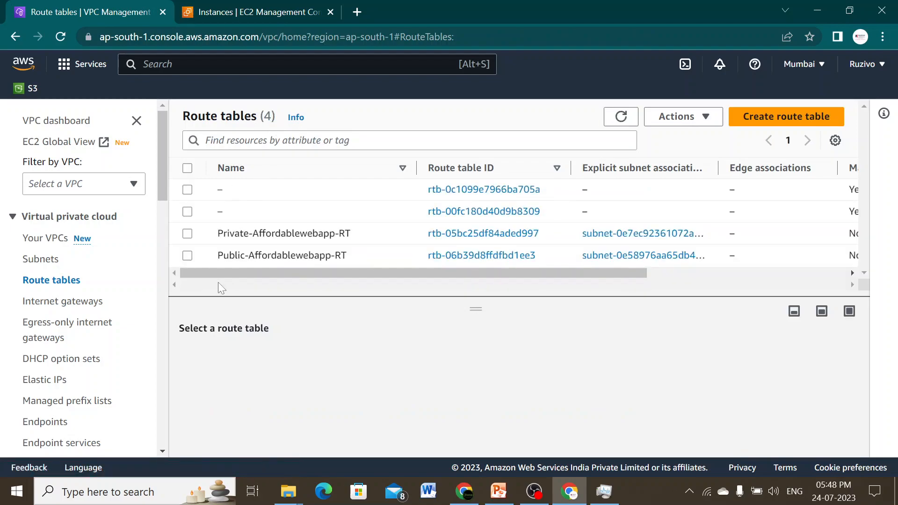
click(187, 256)
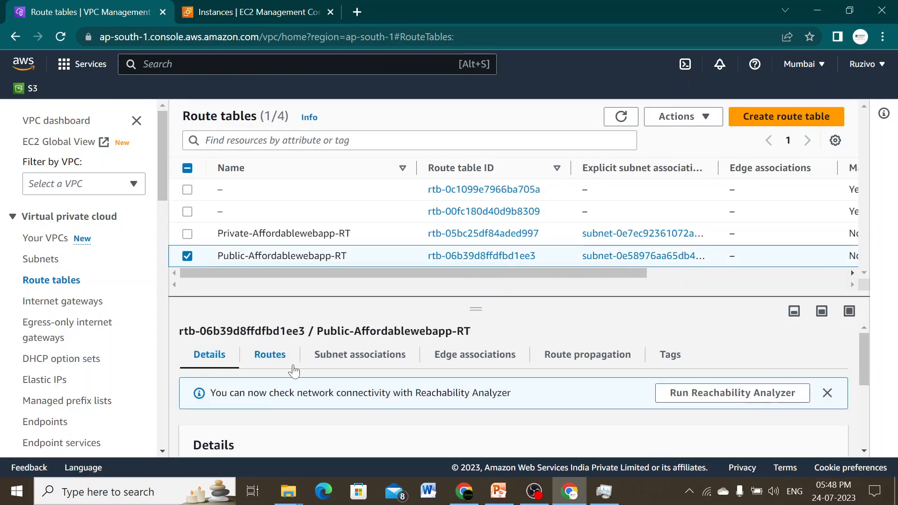
click(265, 356)
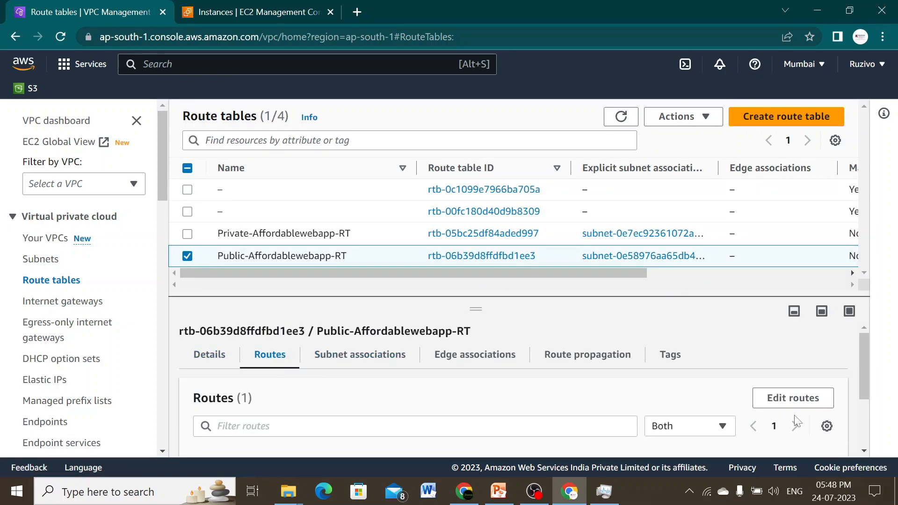
click(793, 398)
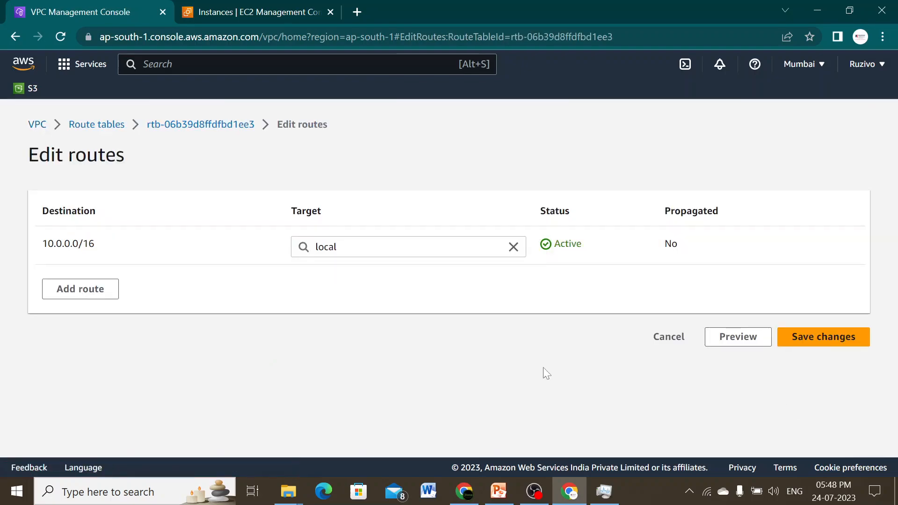
click(113, 296)
click(112, 285)
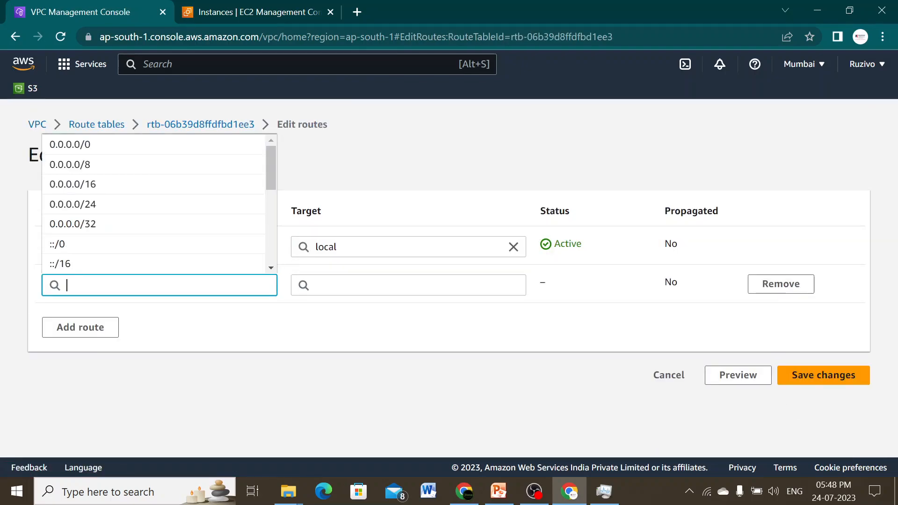
click(89, 146)
click(397, 285)
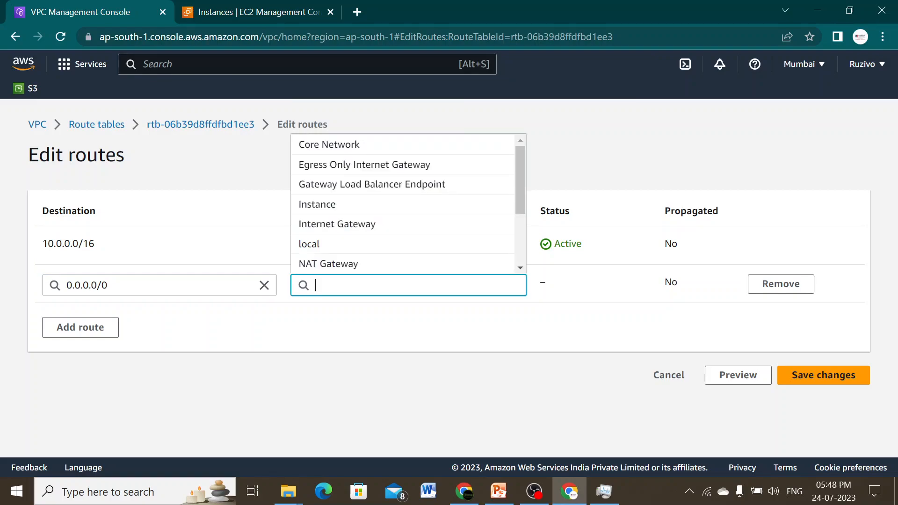
text(igw-)
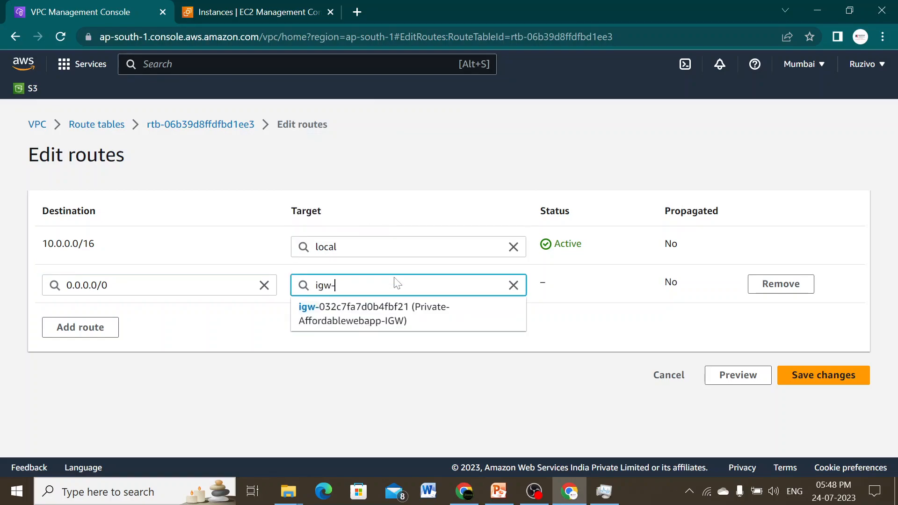
click(393, 310)
click(824, 377)
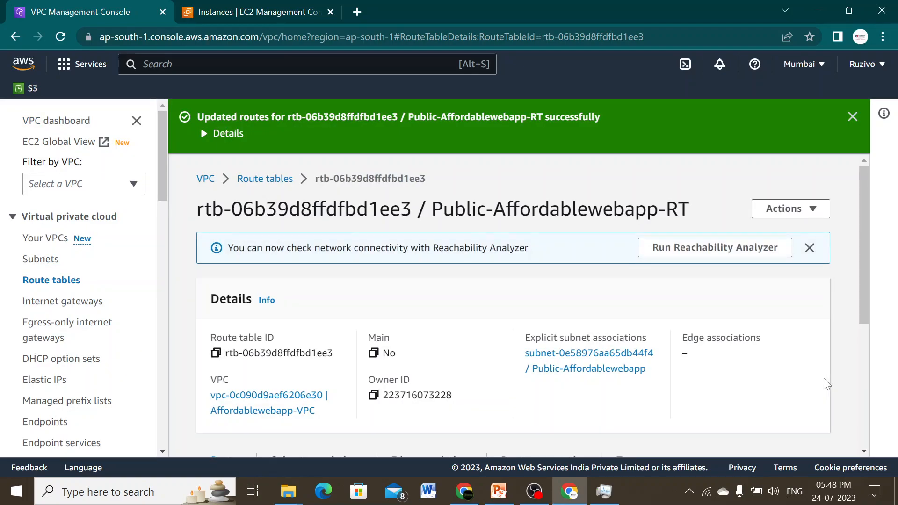
Switch to PowerPoint to review the VPC architecture diagram on slide 2, and return to the AWS console in Chrome
click(499, 492)
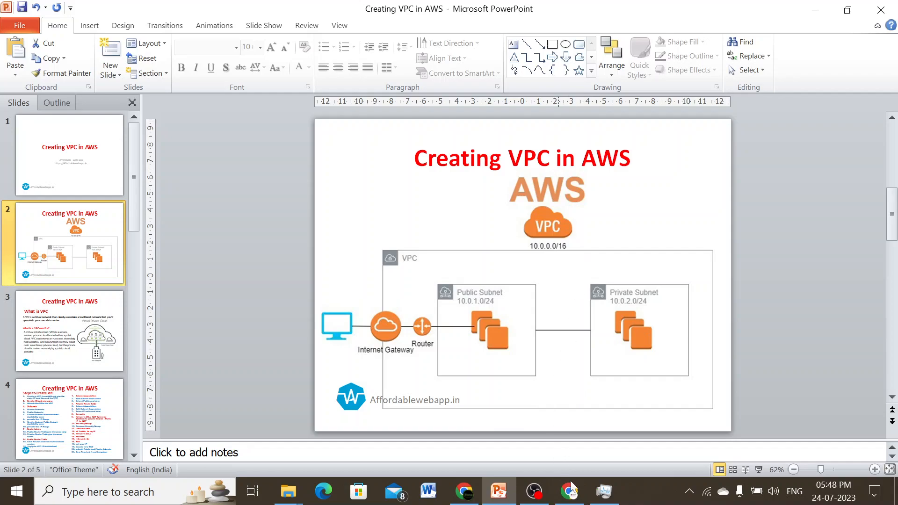
mouse_move(575, 498)
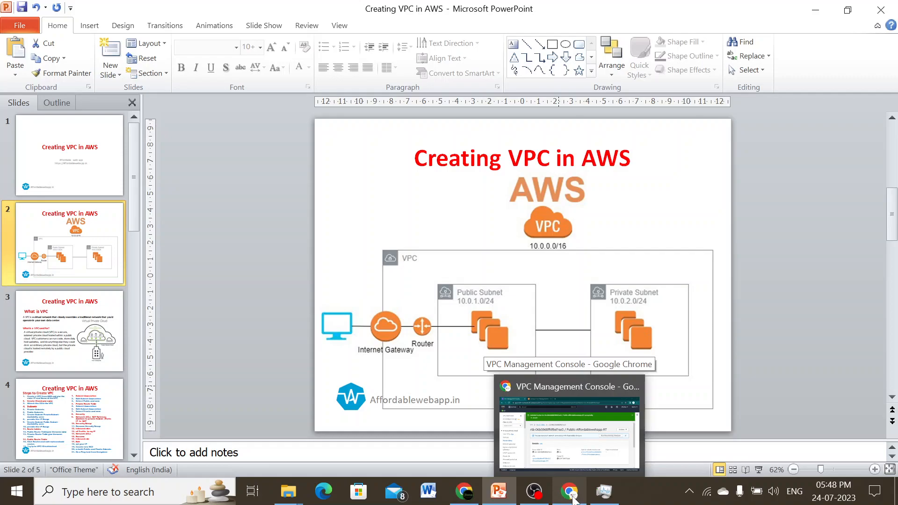
click(574, 498)
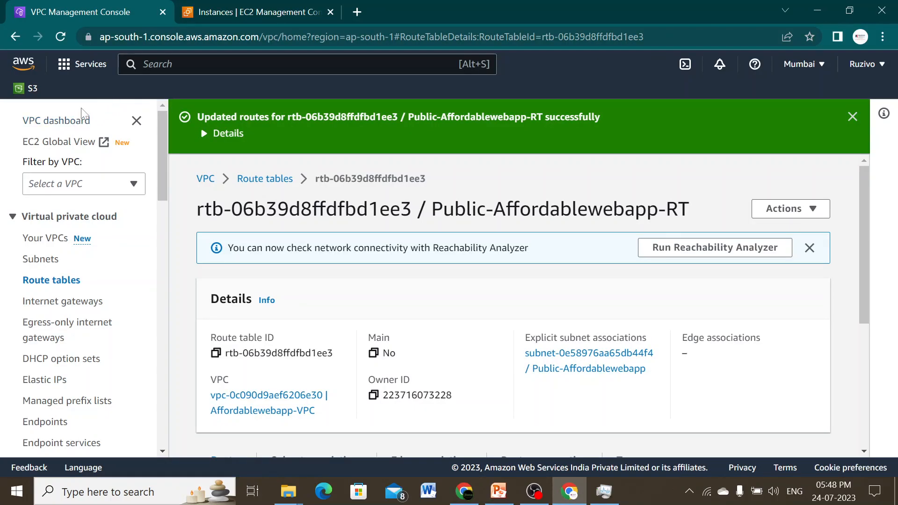
Go to the running instances list in the EC2 console and start launching a new instance
click(239, 11)
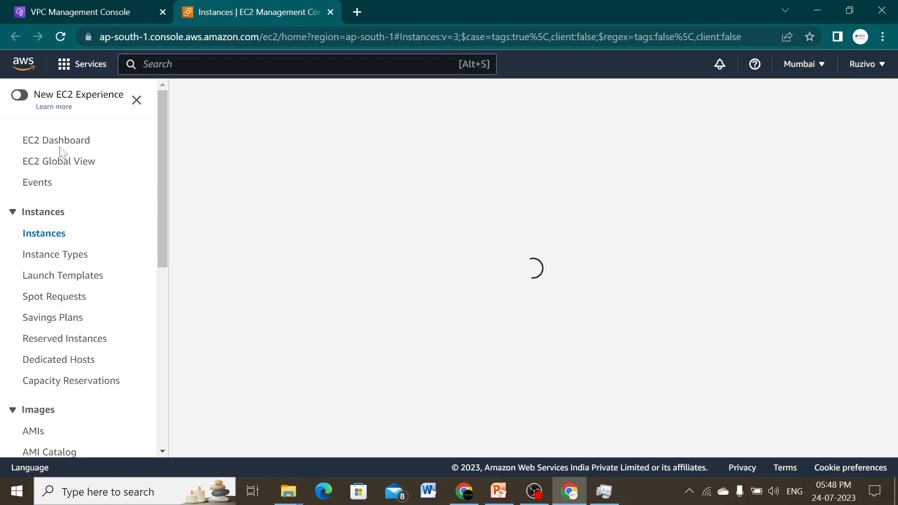
click(61, 150)
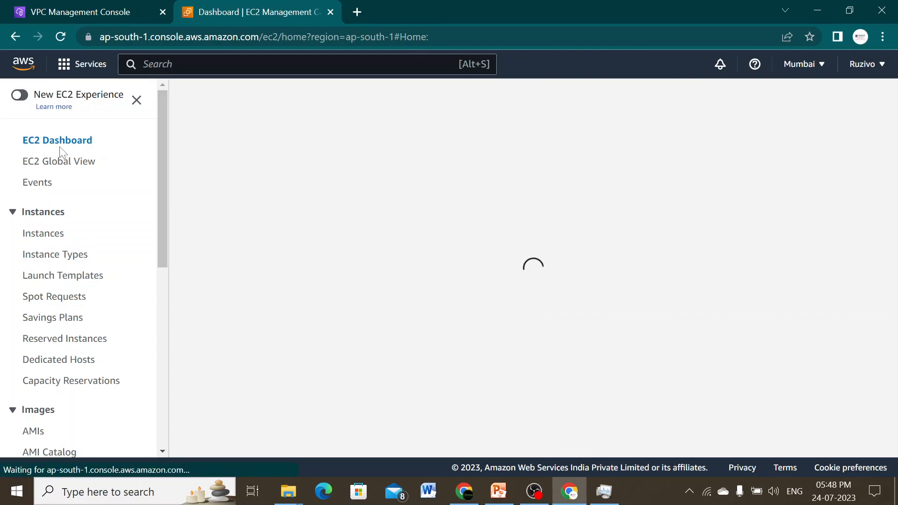
click(101, 10)
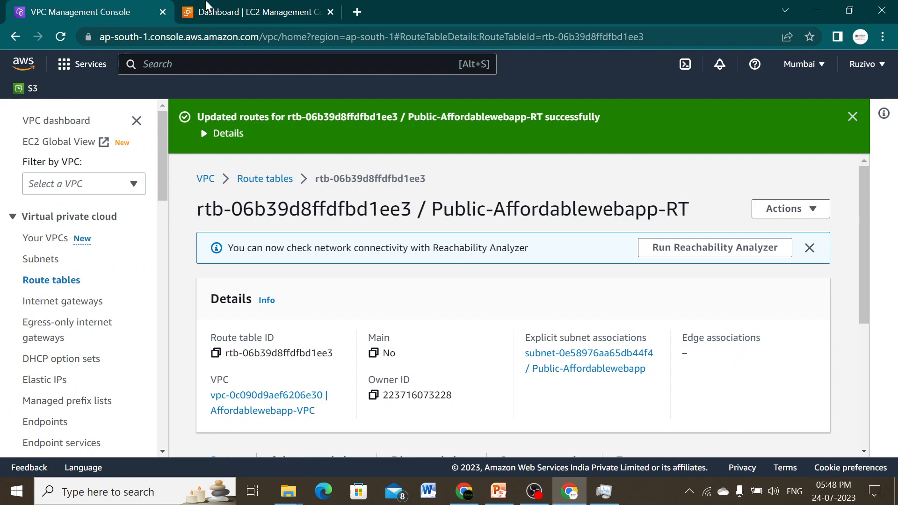
click(222, 11)
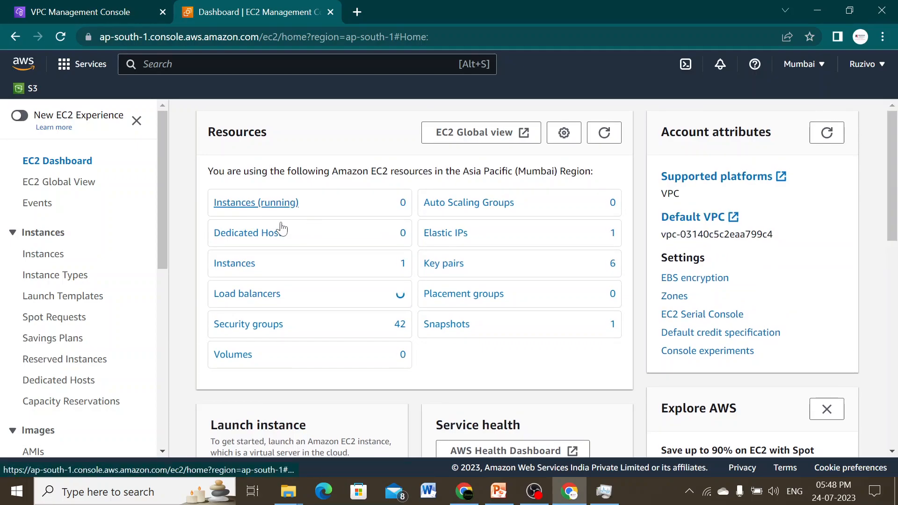
click(236, 204)
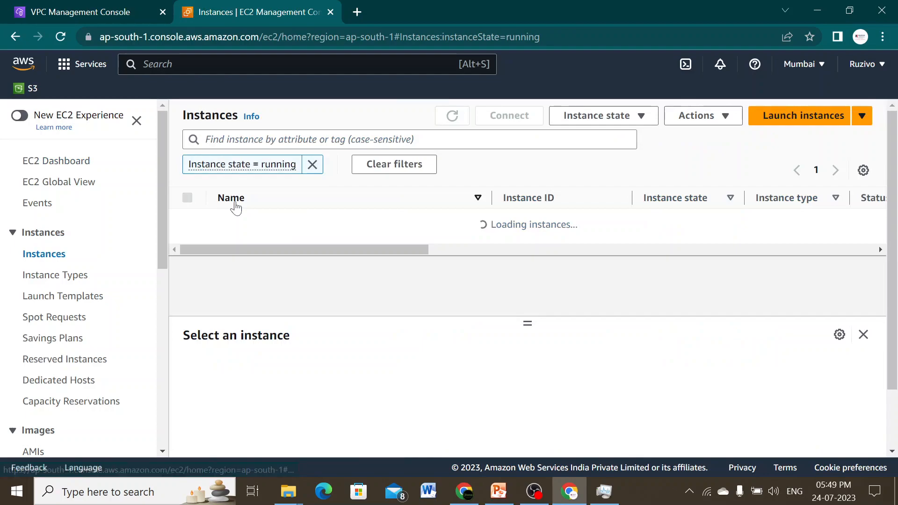
click(779, 121)
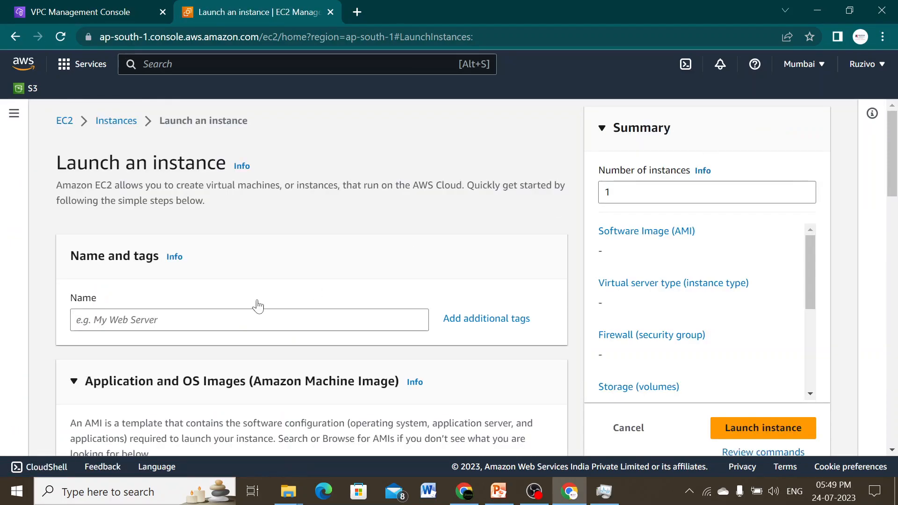
Name the new instance Public-Affordablewebapp-test server
click(149, 324)
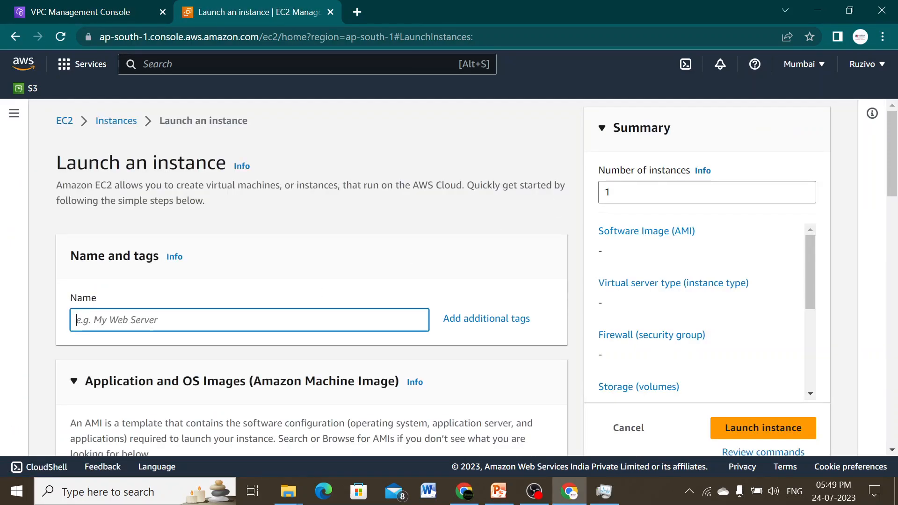
text(Private-Affordablewebapp)
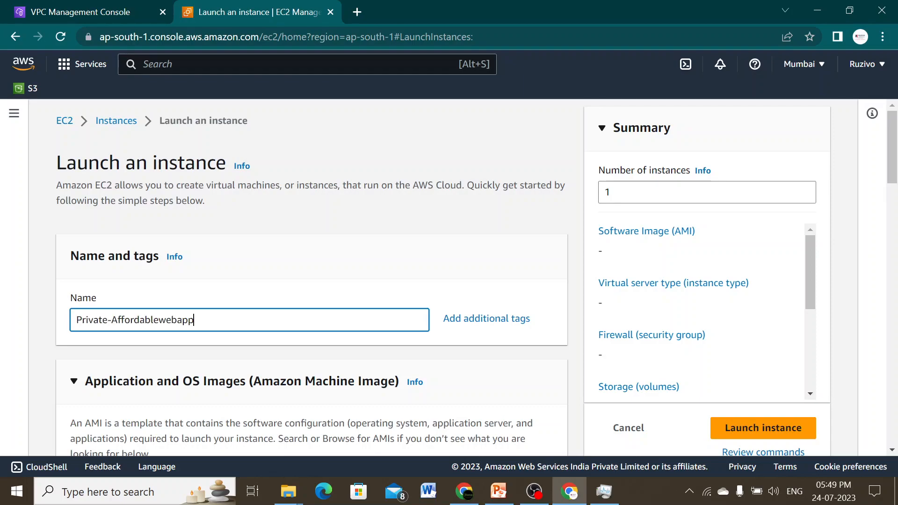
drag(112, 320, 55, 327)
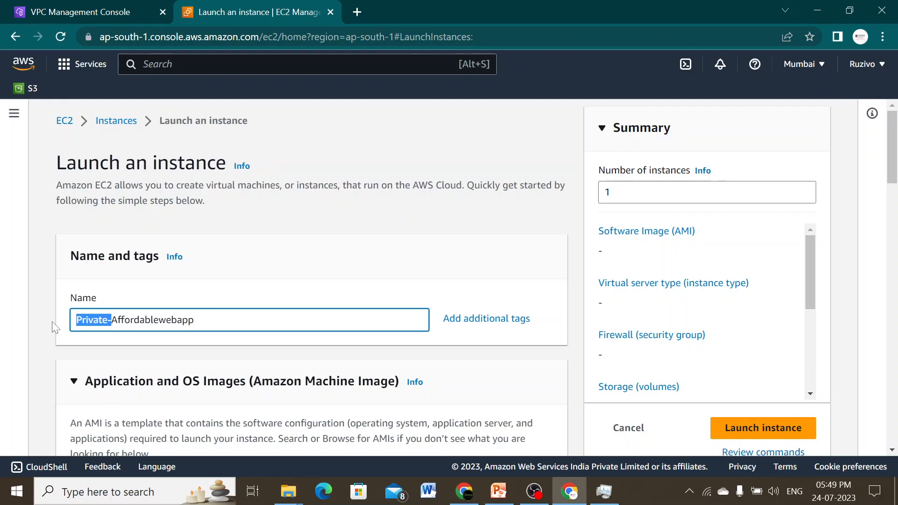
text(Publi)
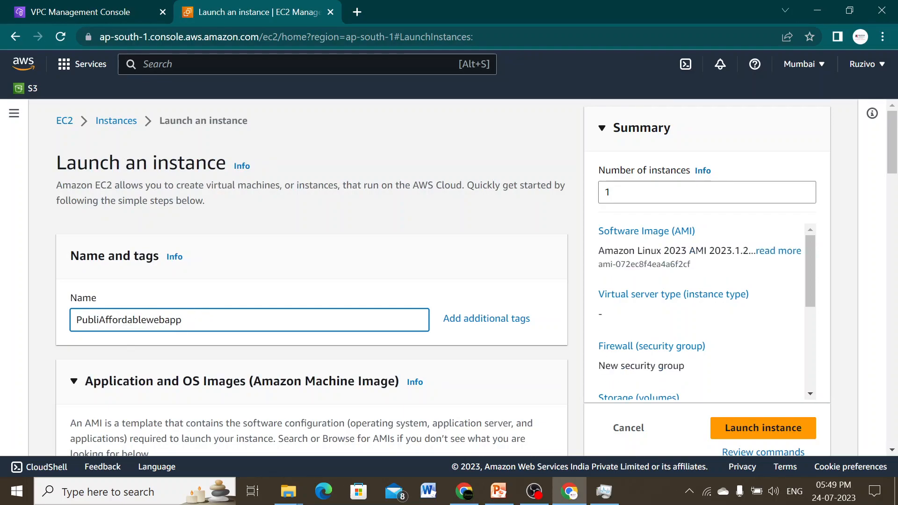
text(c)
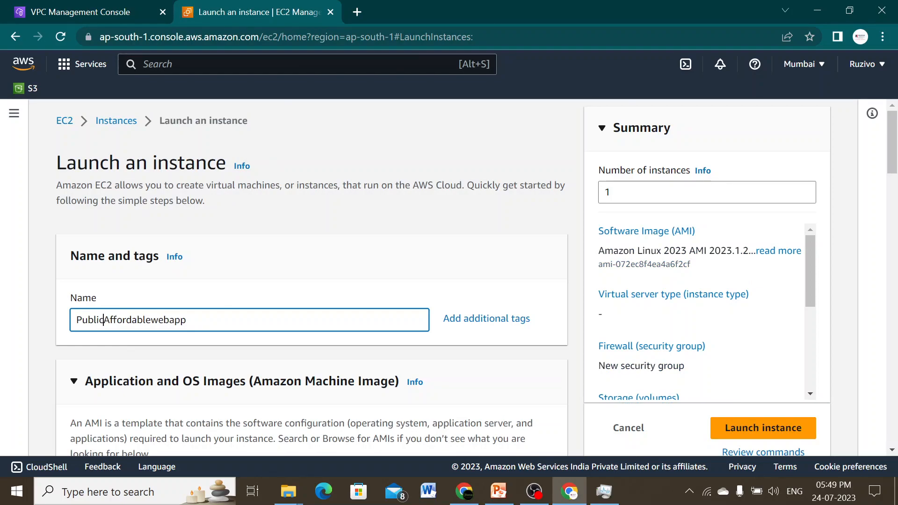
text(-)
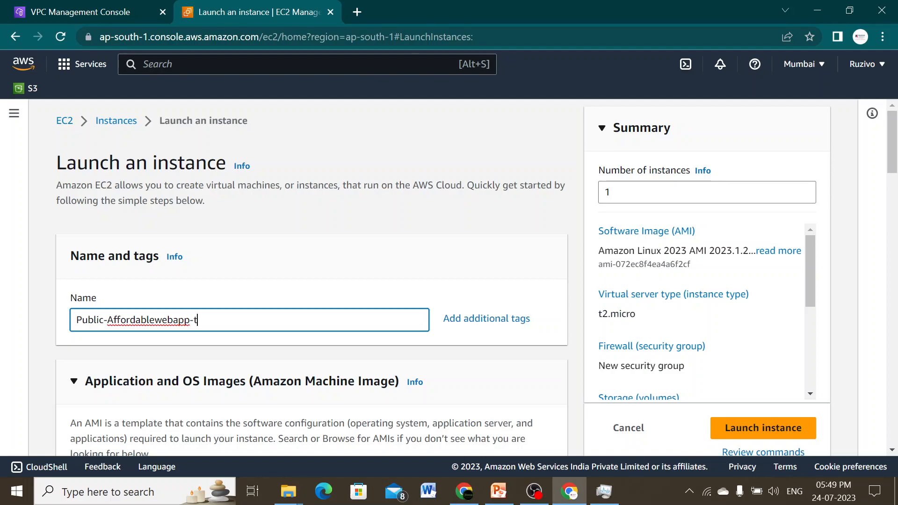
text(-test server)
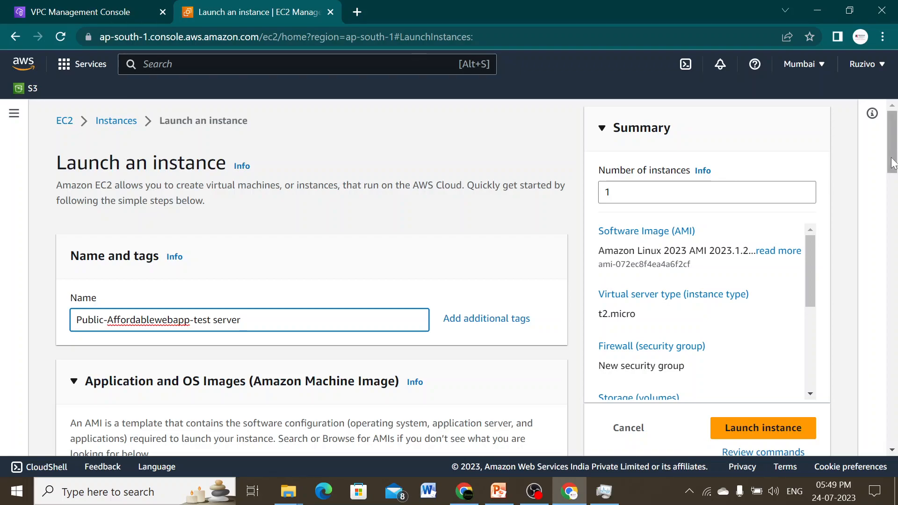
Select Ubuntu as the quick-start operating system image for the new instance
scroll(897, 233, down, 5)
scroll(897, 233, down, 3)
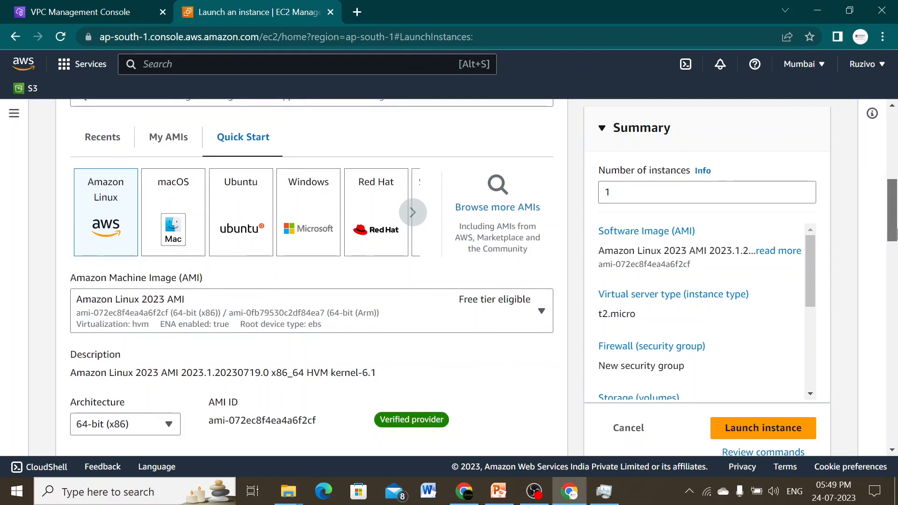
click(238, 239)
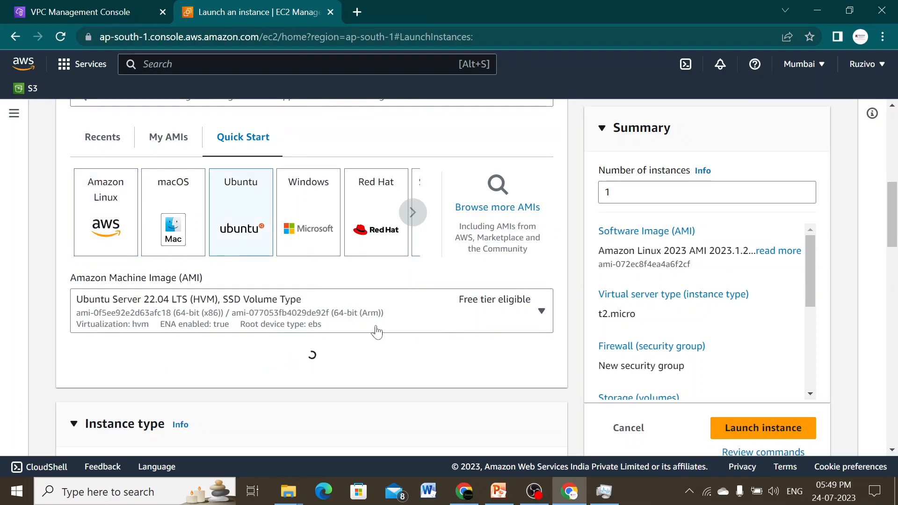
Choose the existing key pair named test for logging in to the new instance
scroll(894, 276, down, 2)
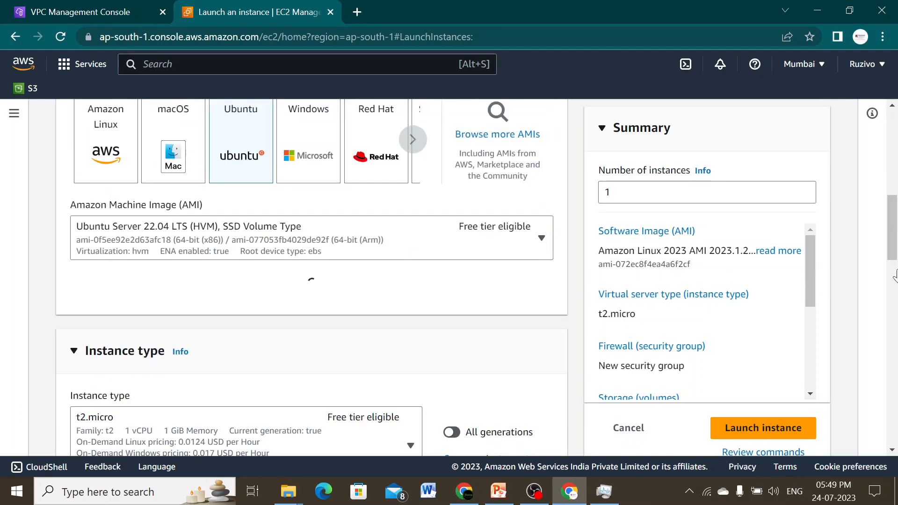
scroll(895, 281, down, 5)
scroll(895, 291, down, 4)
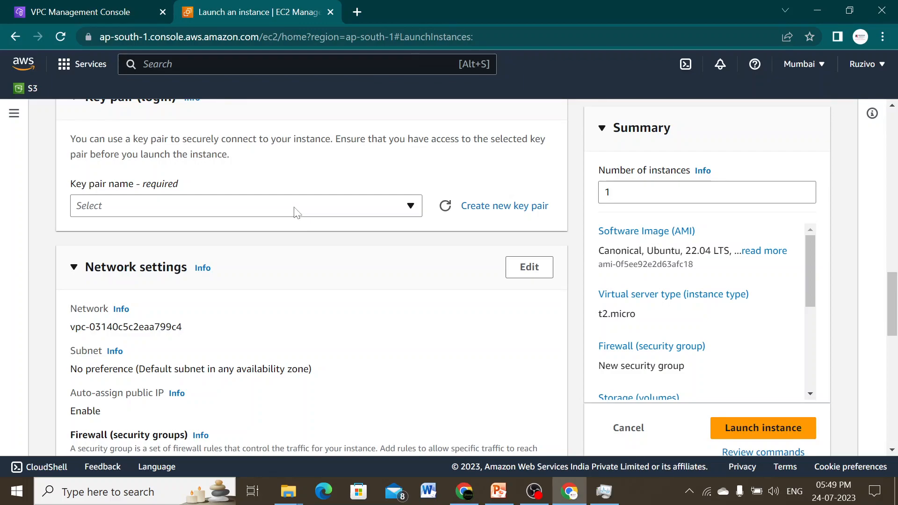
click(295, 206)
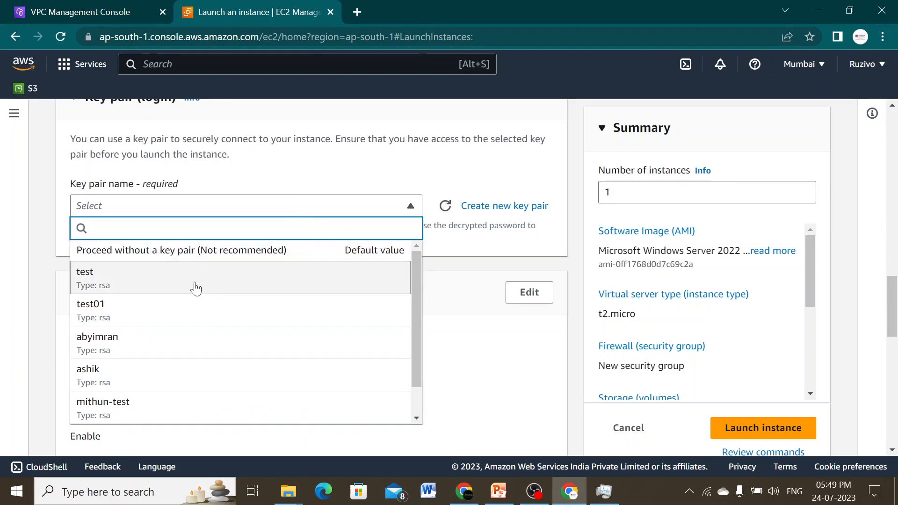
click(195, 286)
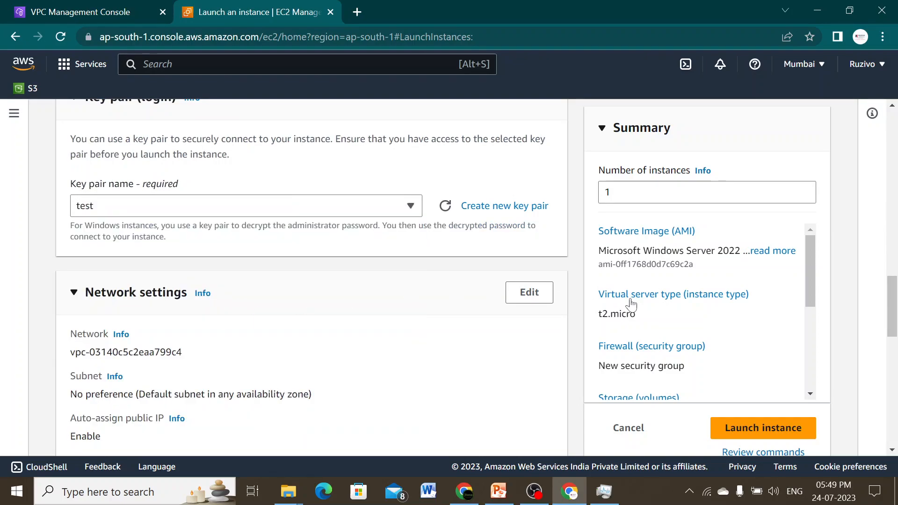
Edit the network settings to use Affordablewebapp-VPC and the Public-Affordablewebapp subnet, with auto-assign public IP enabled
click(523, 302)
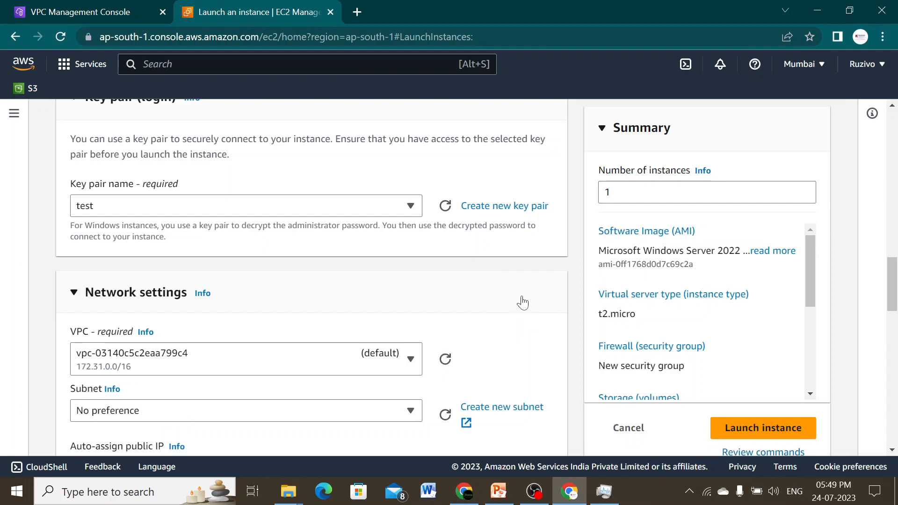
drag(892, 283, 896, 308)
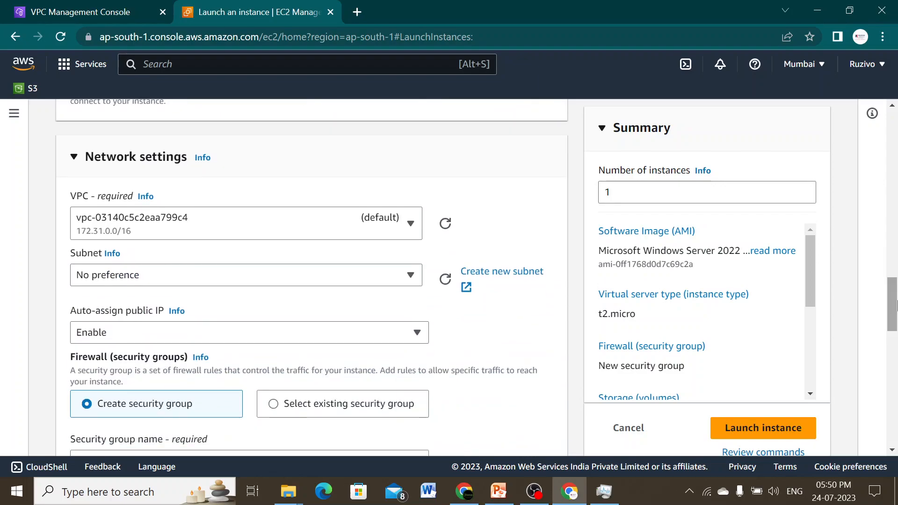
click(341, 226)
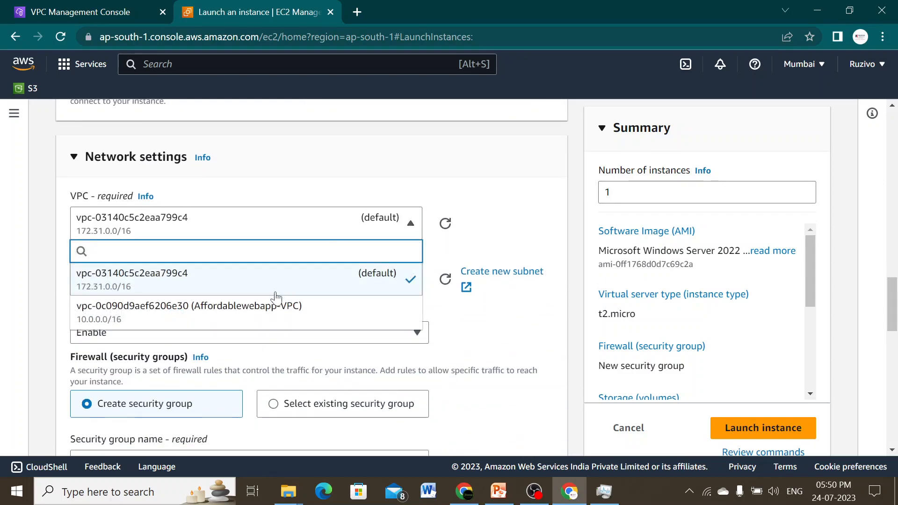
click(259, 312)
click(238, 295)
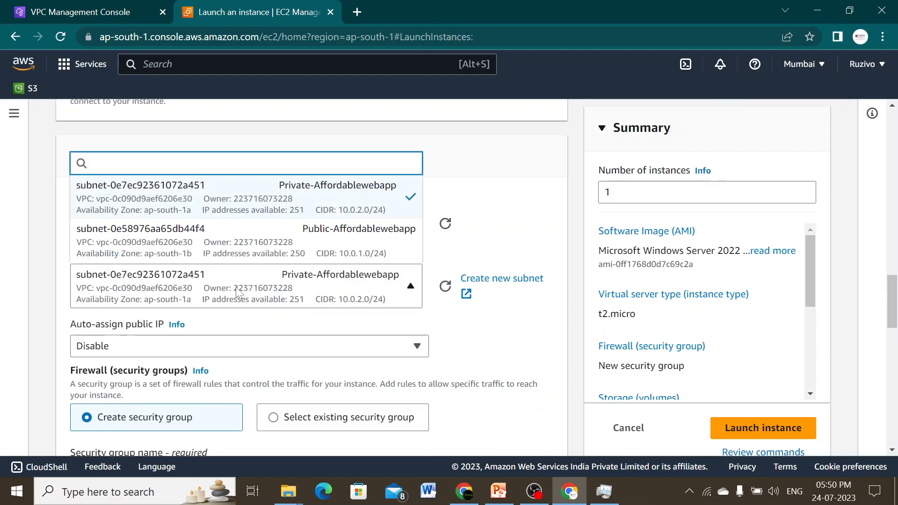
click(196, 255)
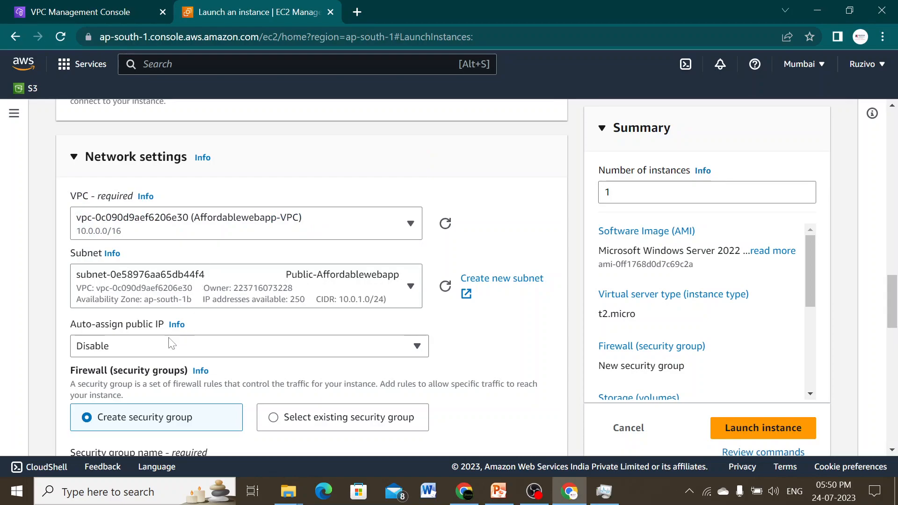
click(159, 346)
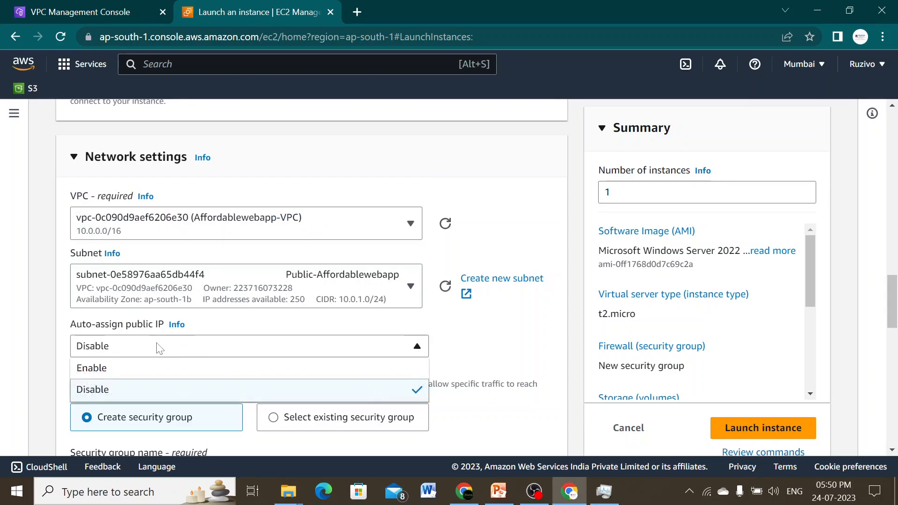
click(127, 375)
drag(894, 271, 892, 332)
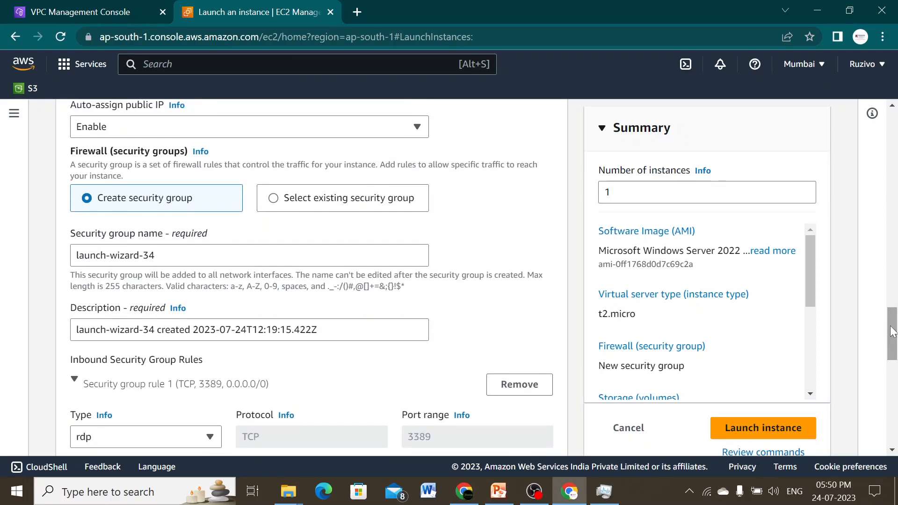
click(274, 199)
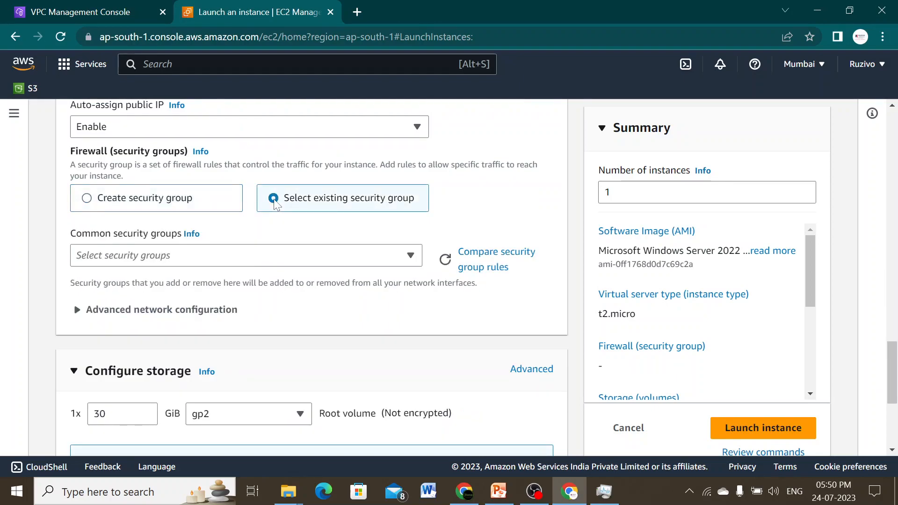
click(295, 262)
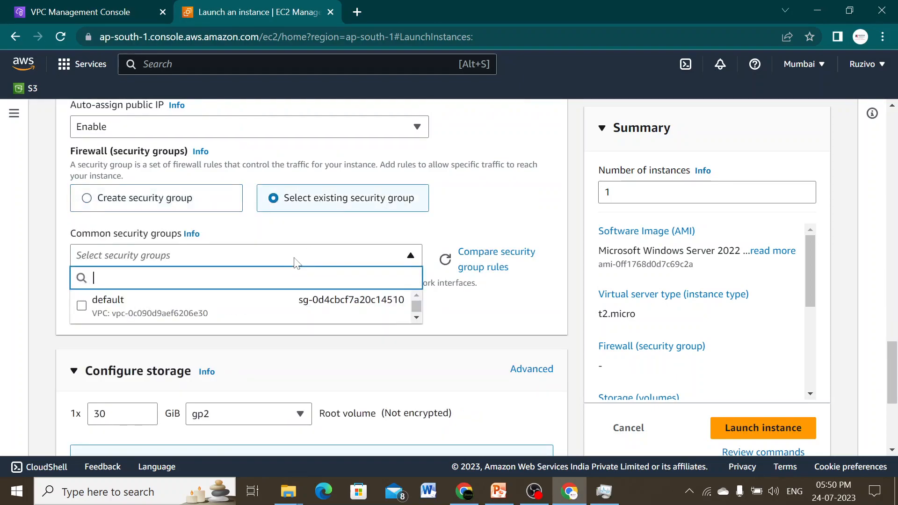
click(348, 223)
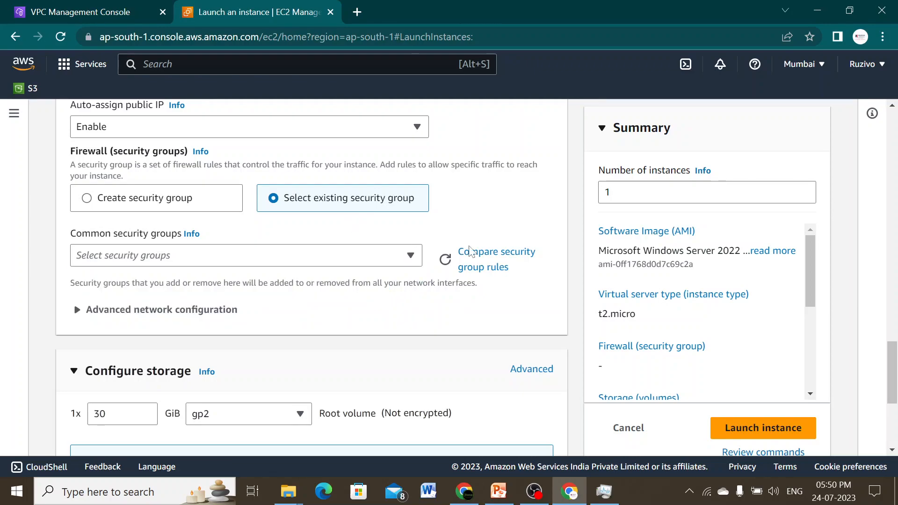
click(136, 199)
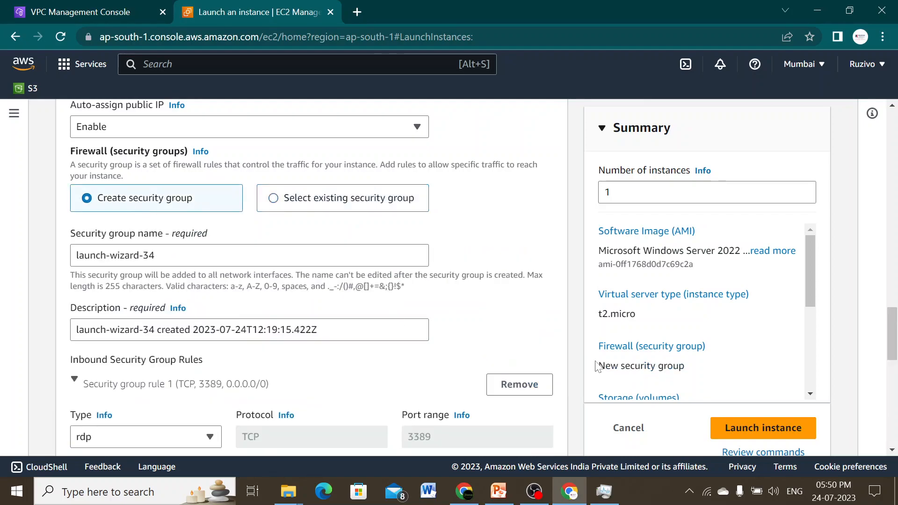
Name the new security group Public-sg
drag(157, 256, 69, 260)
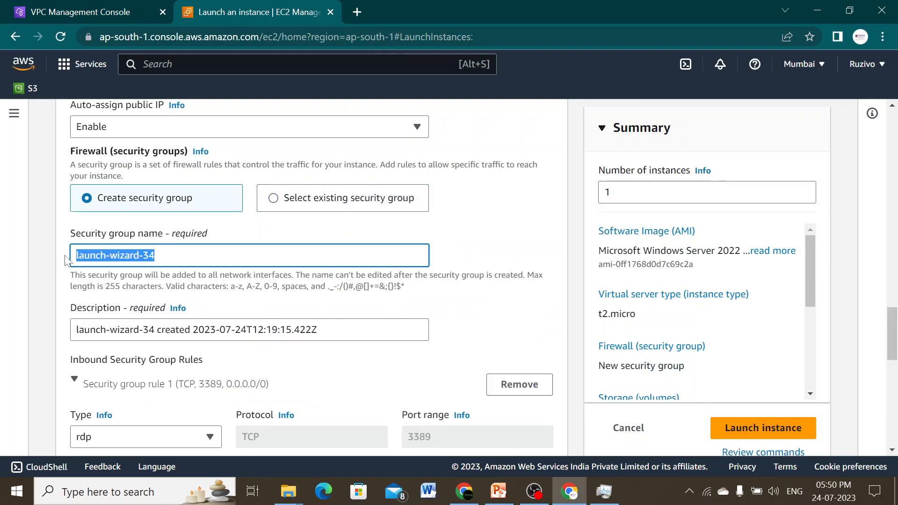
key(BackSpace)
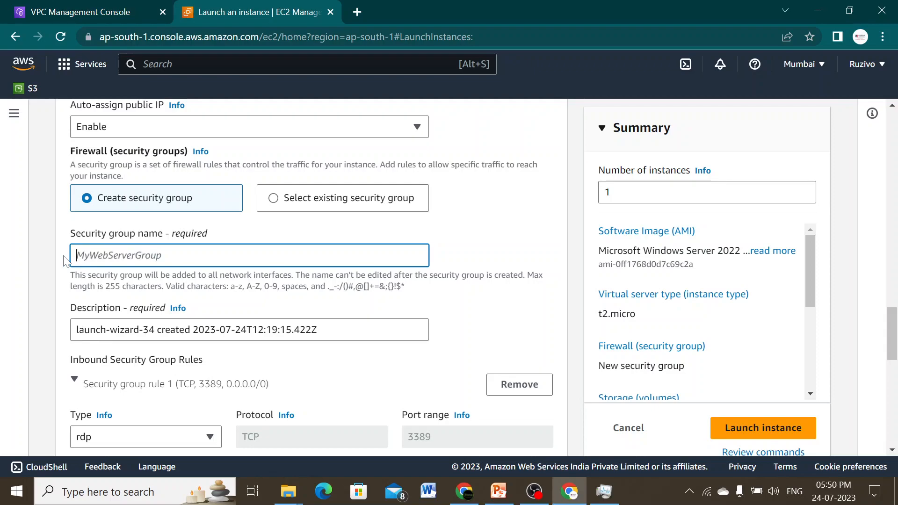
text(Public-sg)
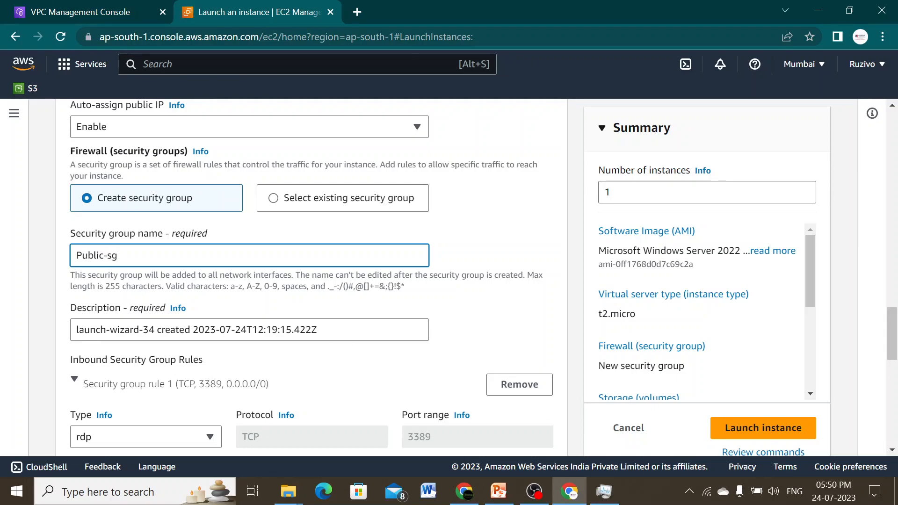
Add a second inbound security group rule allowing custom TCP traffic on port 80 from anywhere
drag(893, 338, 895, 354)
scroll(895, 358, down, 1)
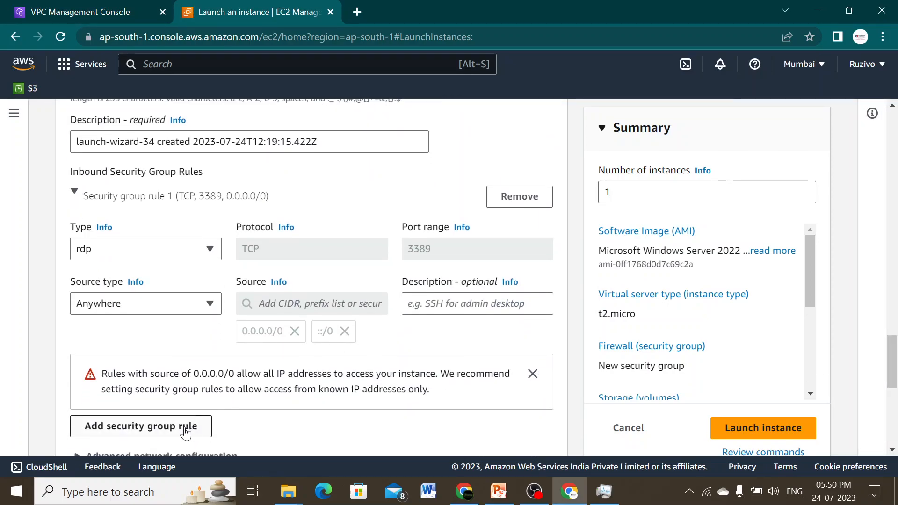
drag(893, 365, 893, 375)
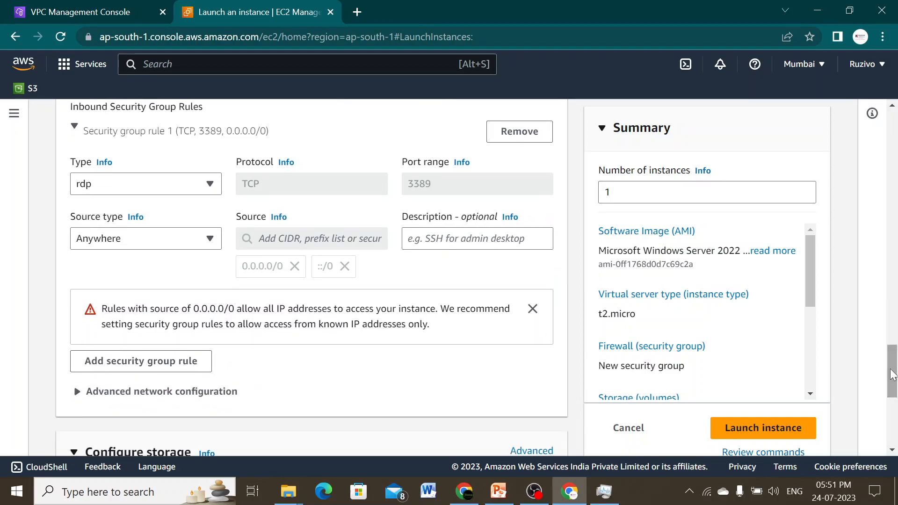
click(183, 369)
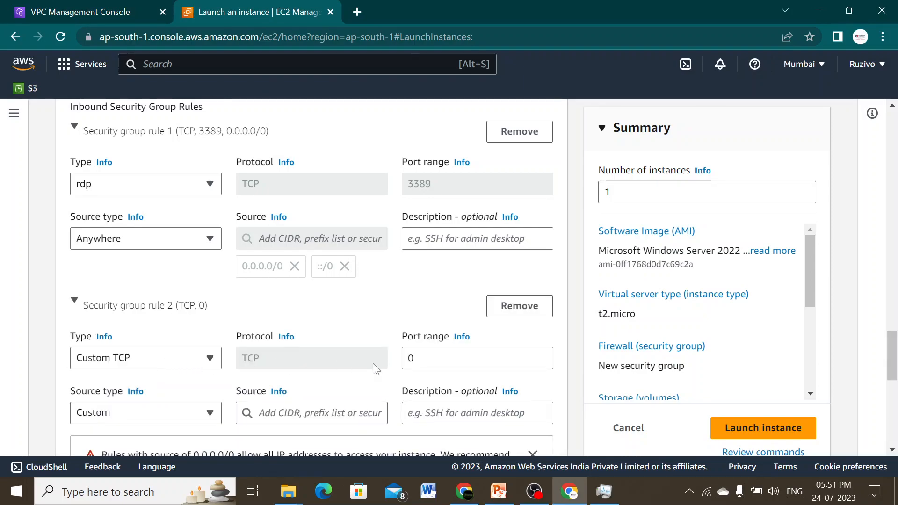
click(417, 358)
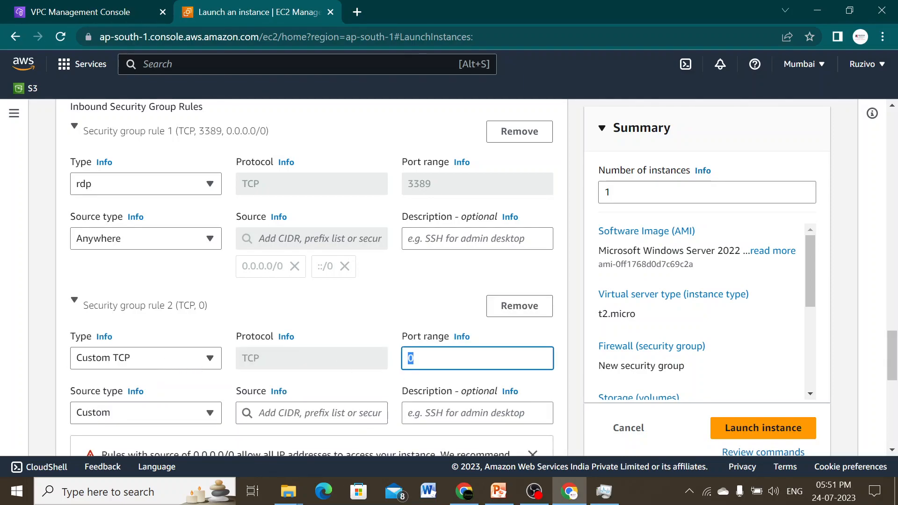
text(80)
drag(893, 365, 895, 383)
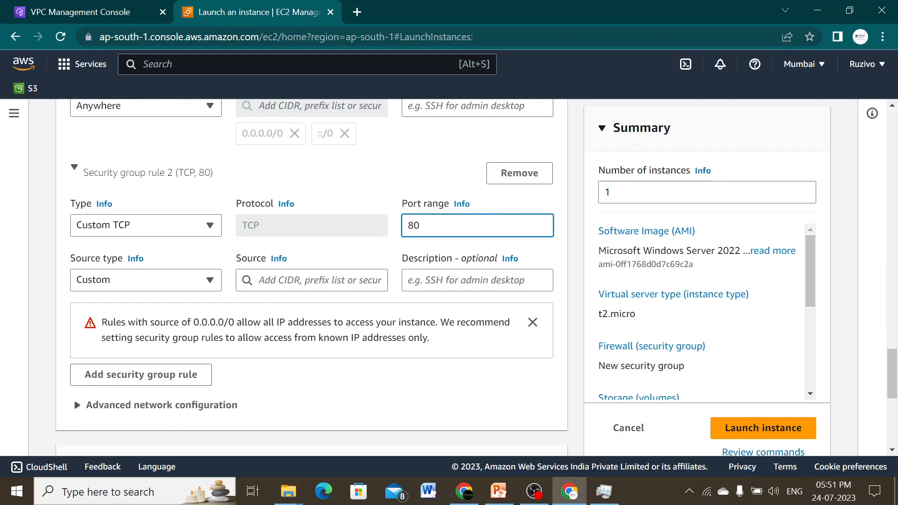
click(209, 283)
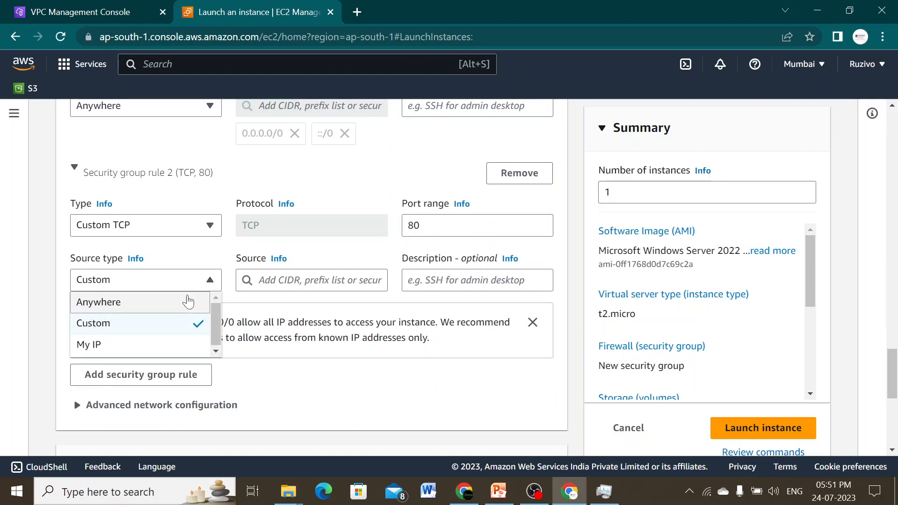
click(191, 302)
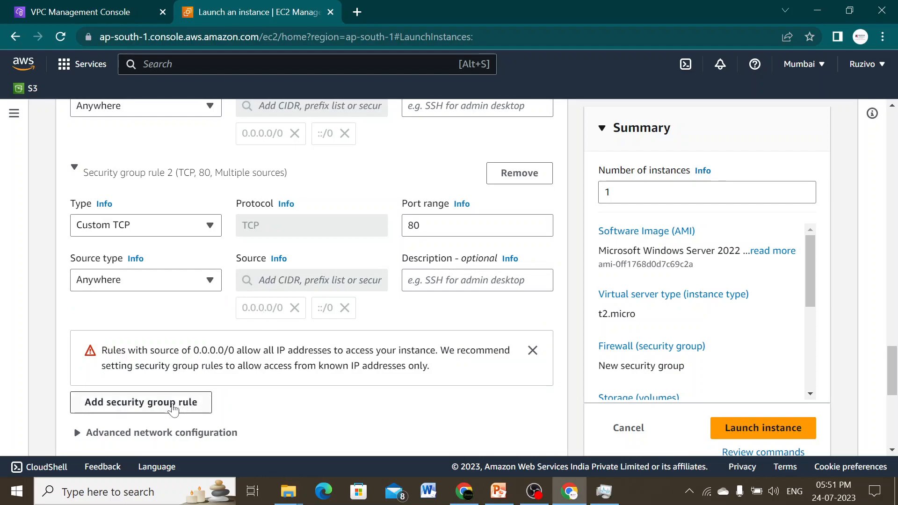
Add a third inbound security group rule allowing ssh traffic from anywhere
click(171, 407)
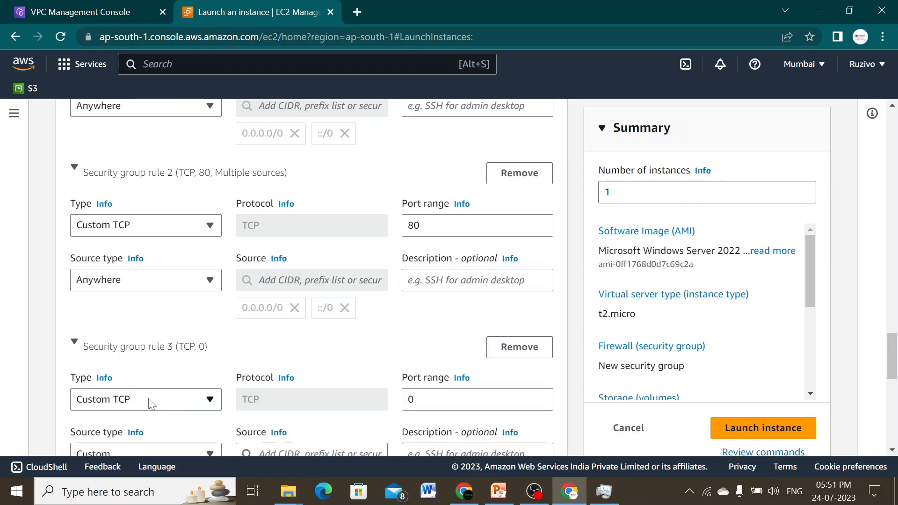
click(155, 405)
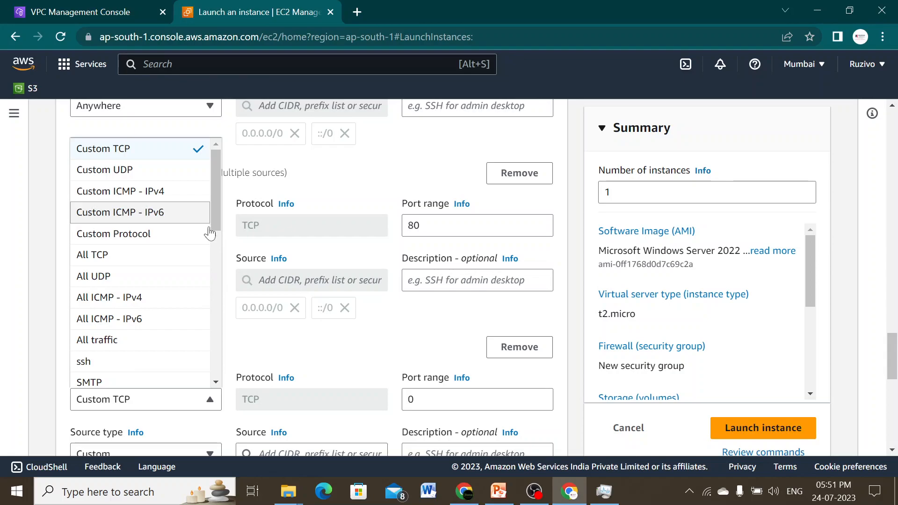
click(108, 364)
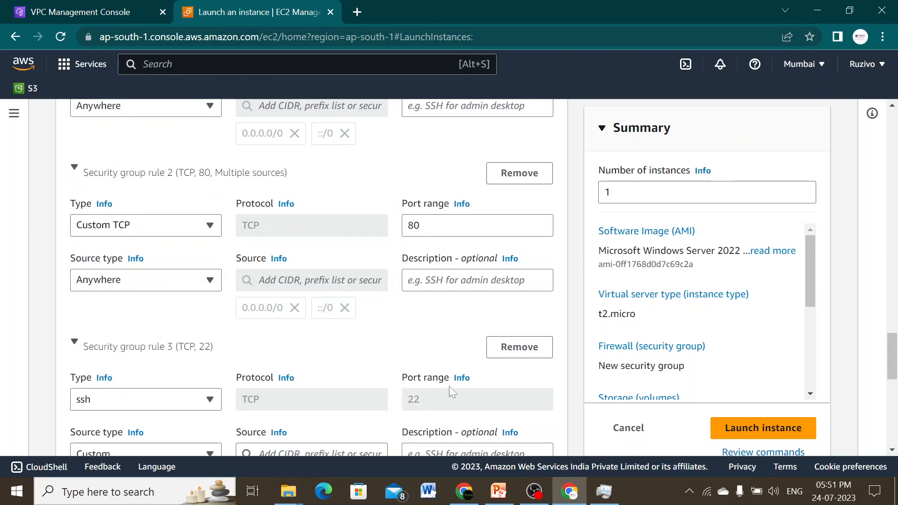
scroll(309, 281, down, 4)
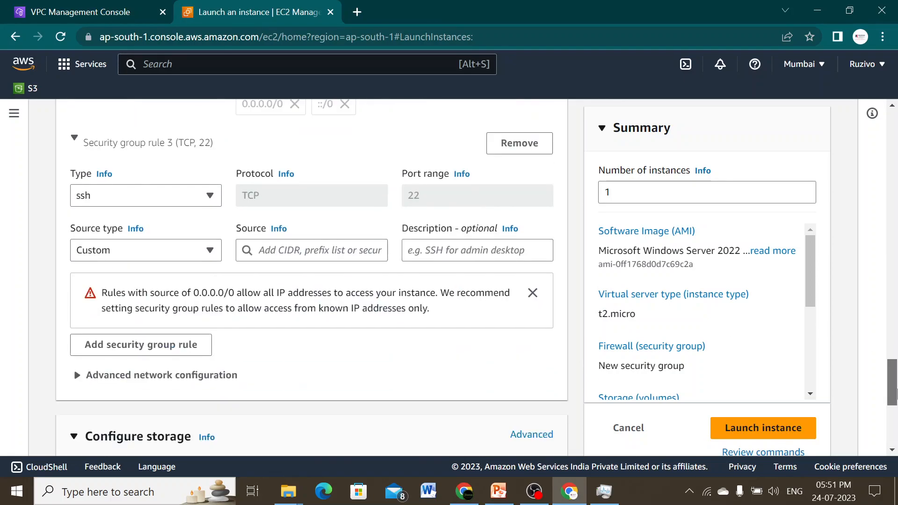
click(163, 257)
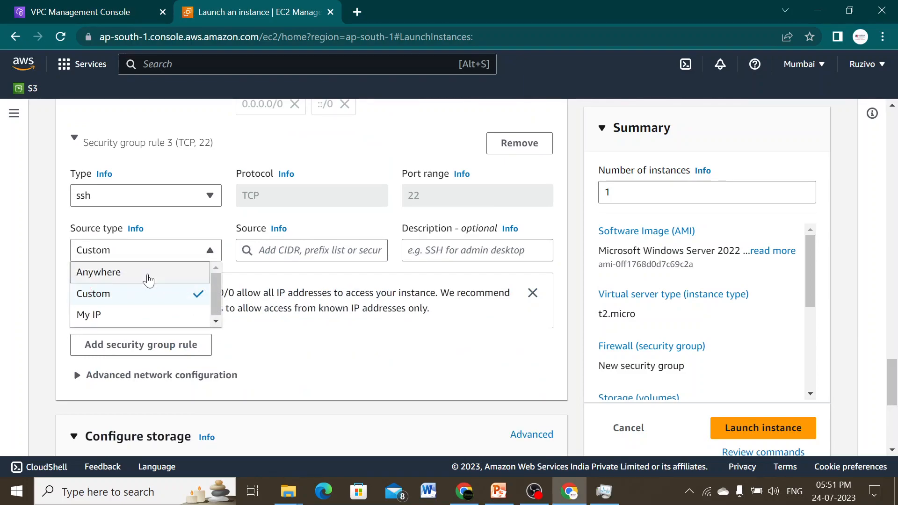
click(145, 276)
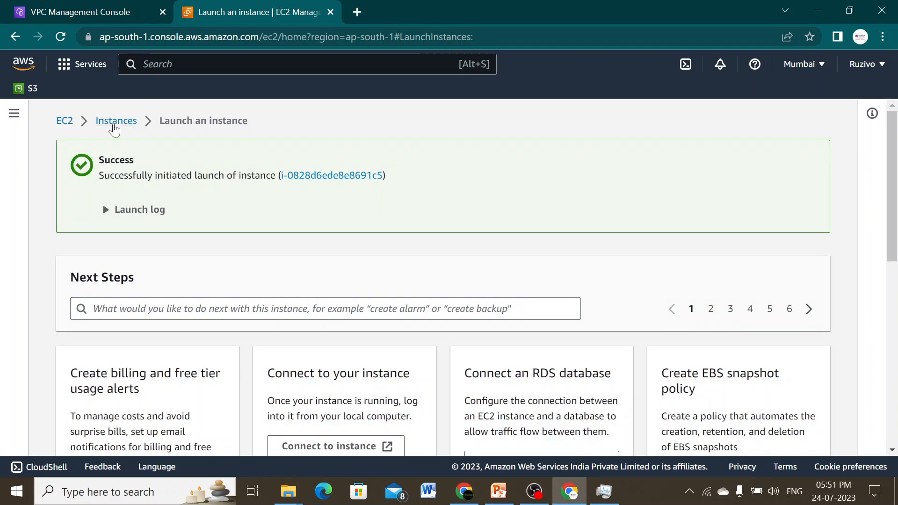
Go to the instances list and copy the name of the Public-Affordablewebapp-test server instance
click(114, 123)
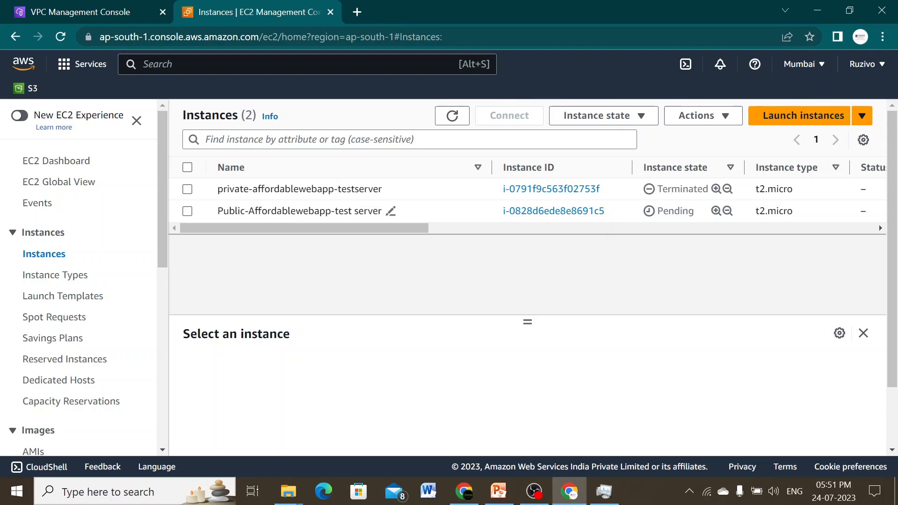
drag(383, 211, 215, 215)
key(ctrl+c)
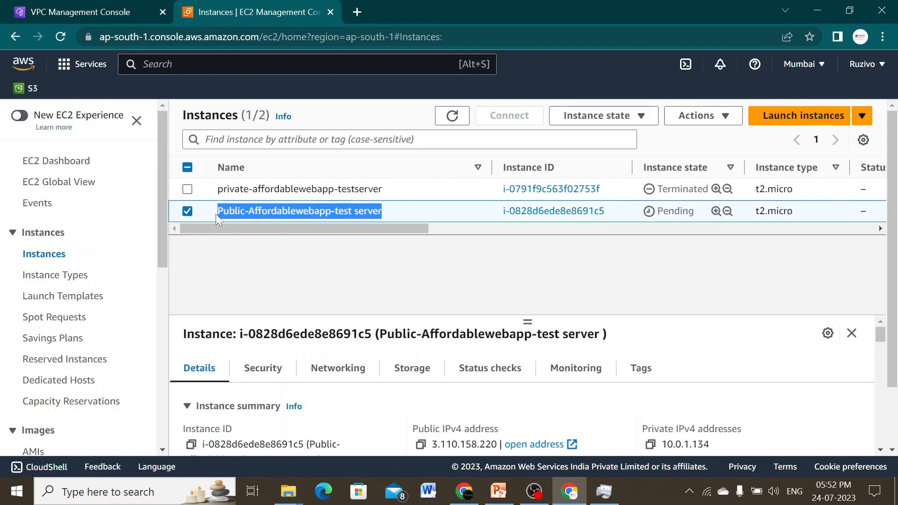
Start launching a new EC2 instance and name it Private-Affordablewebapp-test server
click(795, 121)
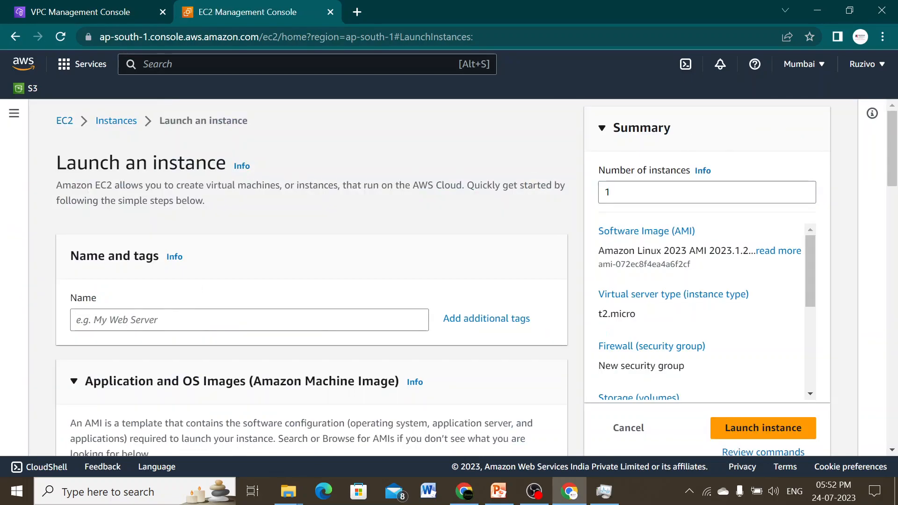
click(249, 320)
key(ctrl+v)
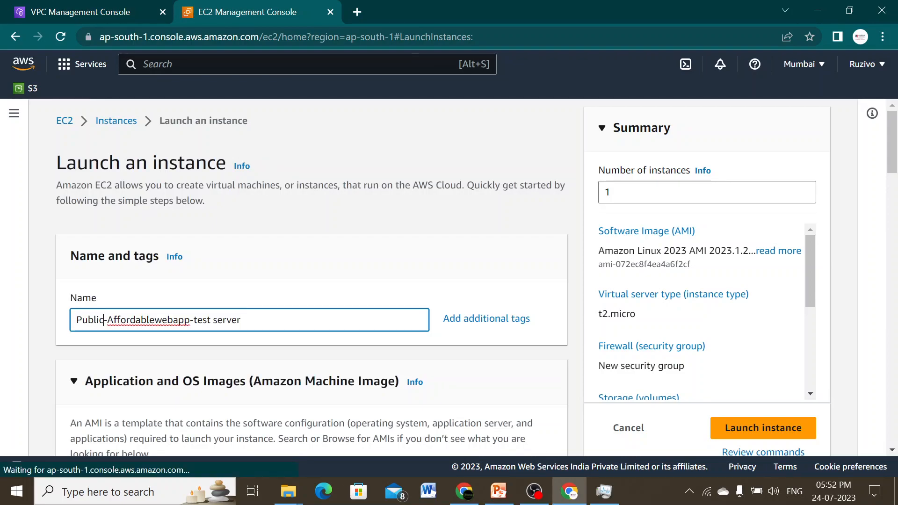
key(BackSpace)
key(BackSpace)
key(BackSpace)
key(BackSpace)
key(BackSpace)
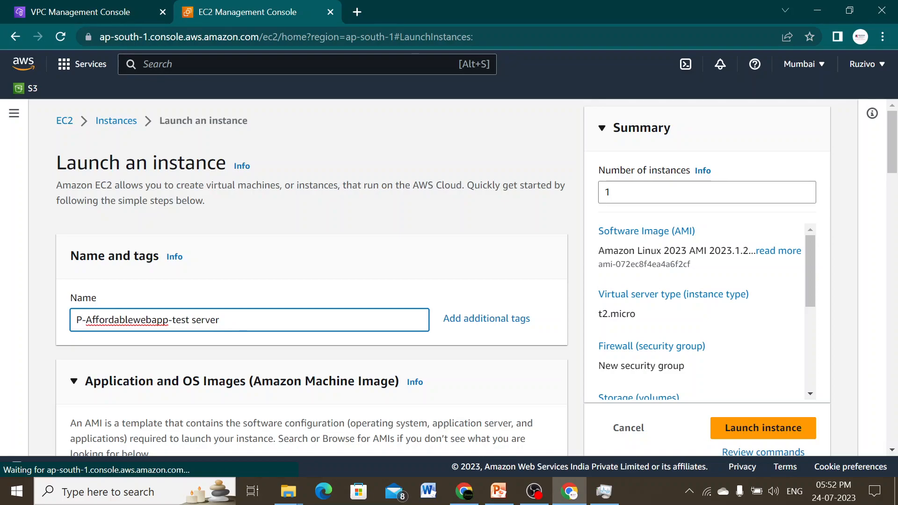
text(ri)
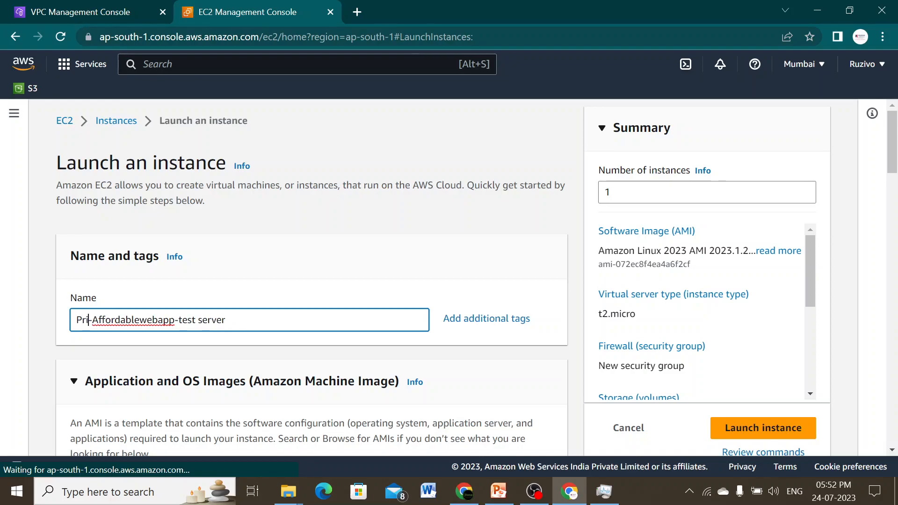
text(vate)
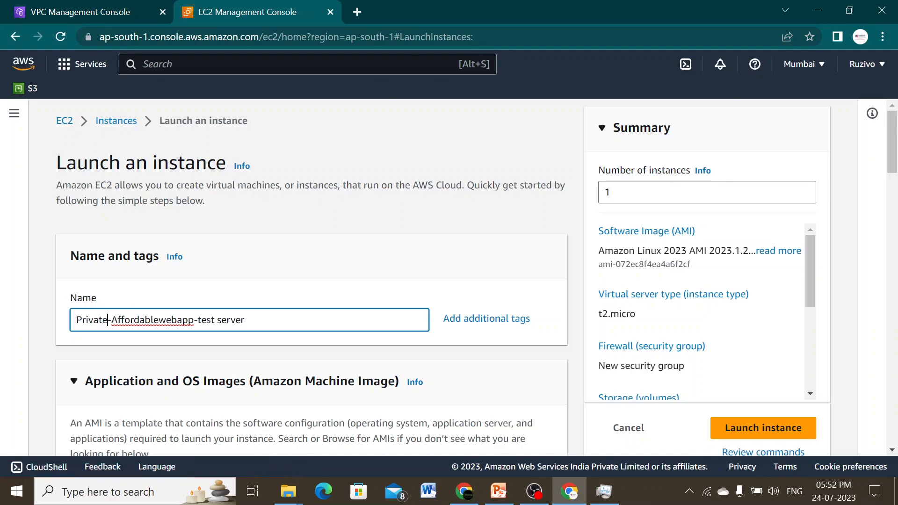
Choose the Ubuntu machine image and the test key pair for the new instance
drag(894, 164, 895, 220)
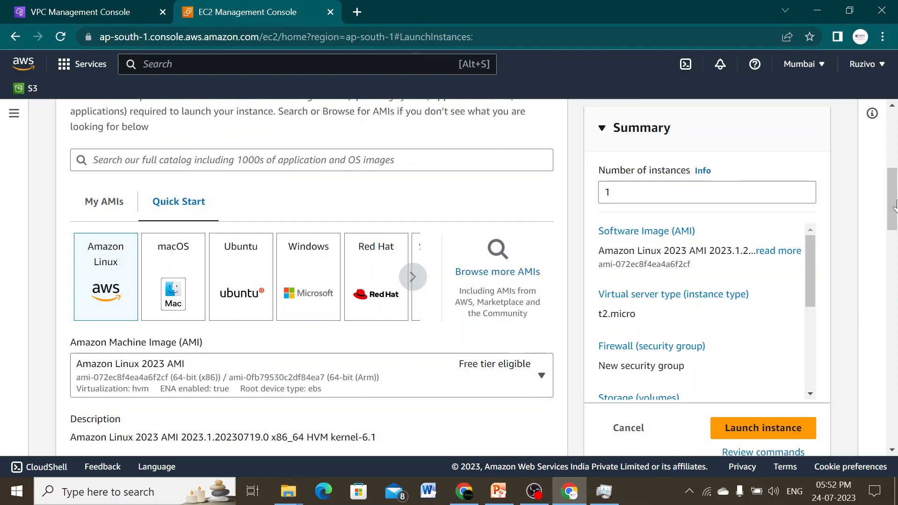
click(258, 281)
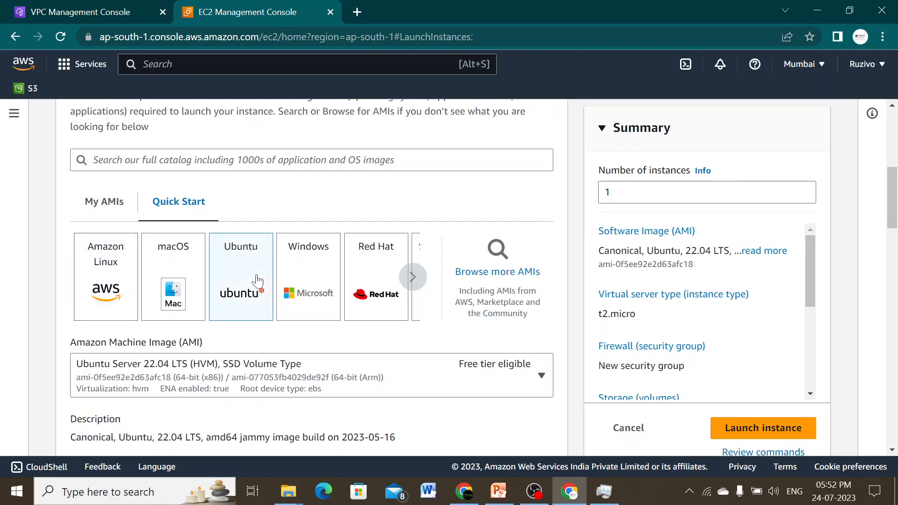
drag(893, 217, 890, 331)
click(285, 270)
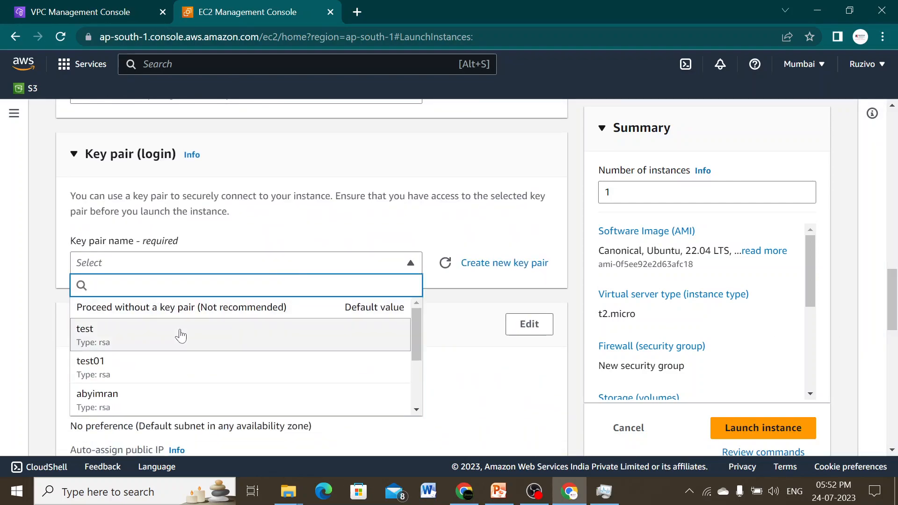
click(181, 335)
Edit the network settings to place the instance in Affordablewebapp-VPC and enable auto-assignment of a public IP
drag(896, 295, 894, 321)
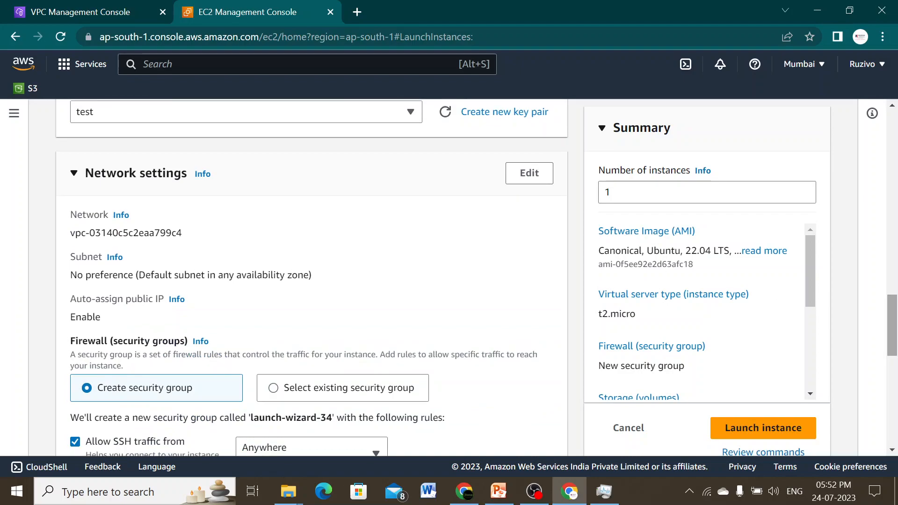
click(543, 181)
click(301, 236)
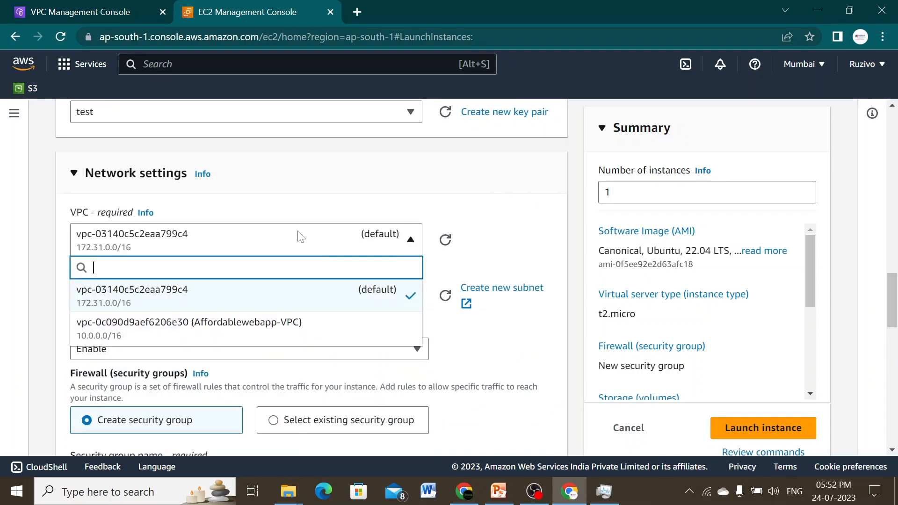
click(257, 326)
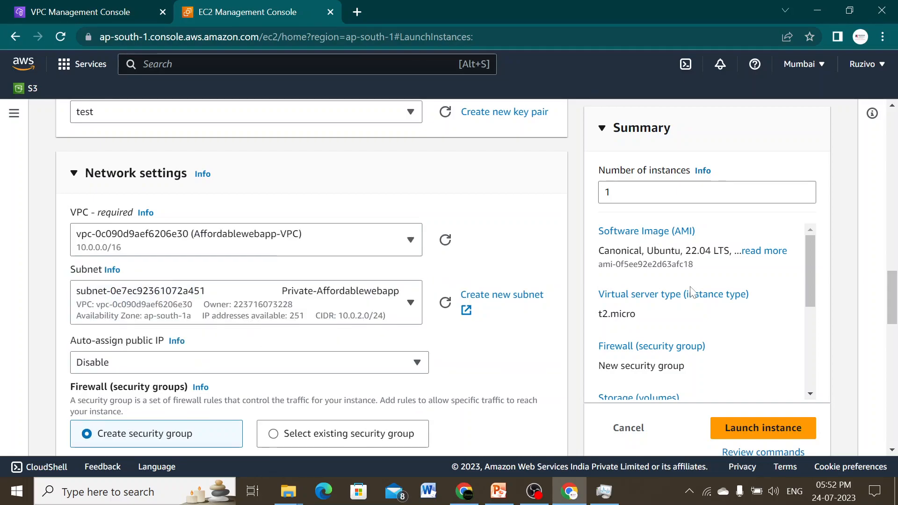
drag(895, 305, 896, 325)
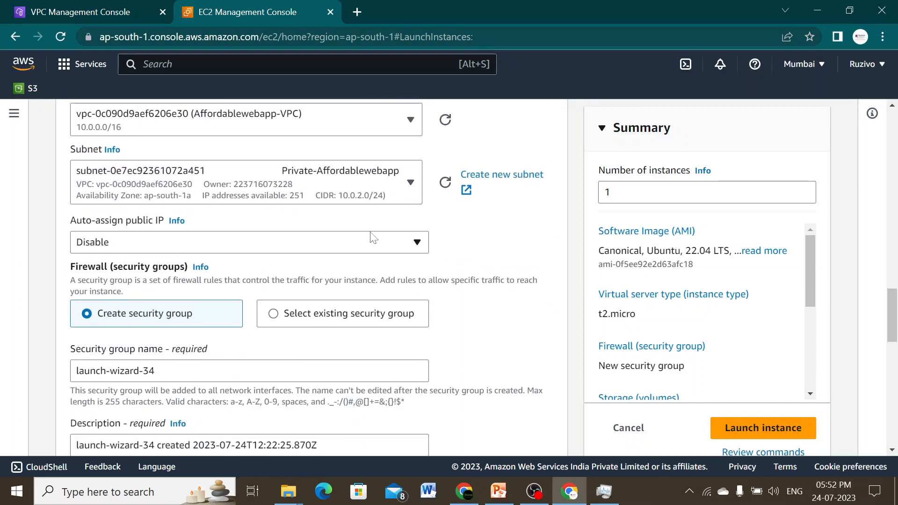
click(268, 248)
click(218, 271)
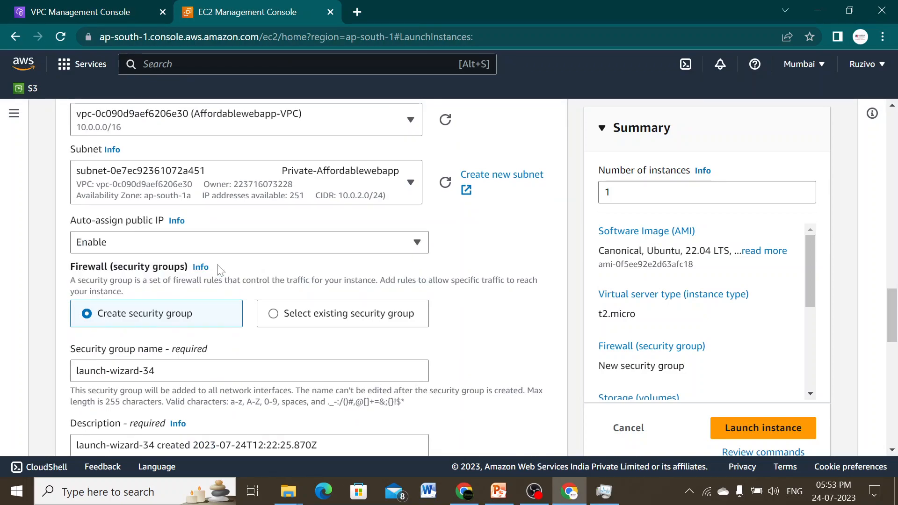
Assign the existing security group Public-sg to the private test server and launch the instance
drag(893, 328, 895, 356)
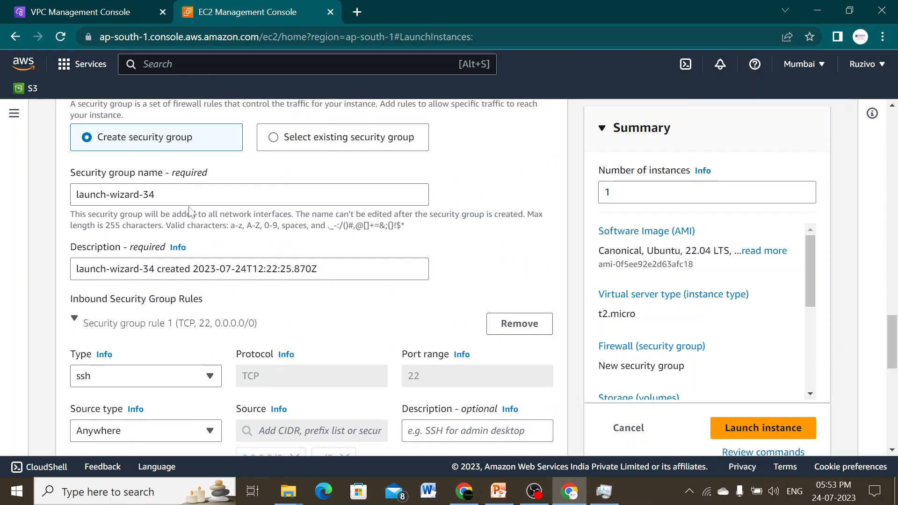
click(302, 147)
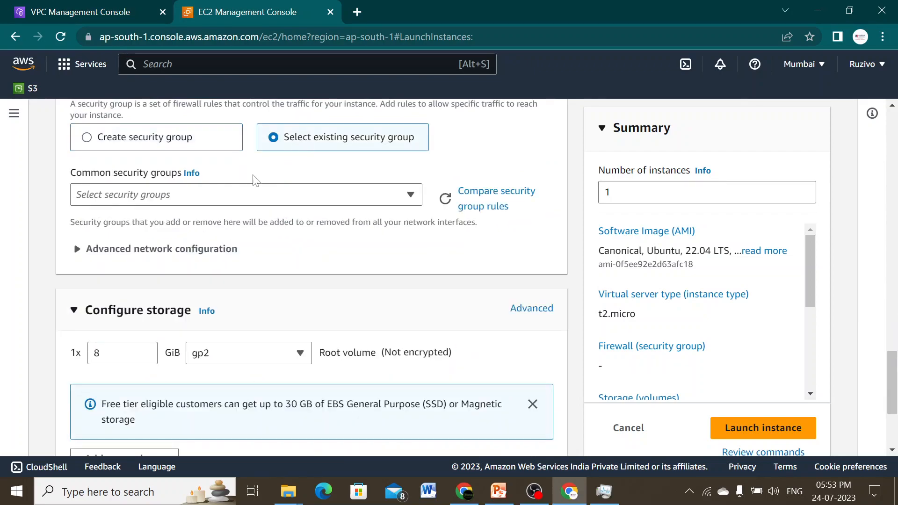
click(221, 198)
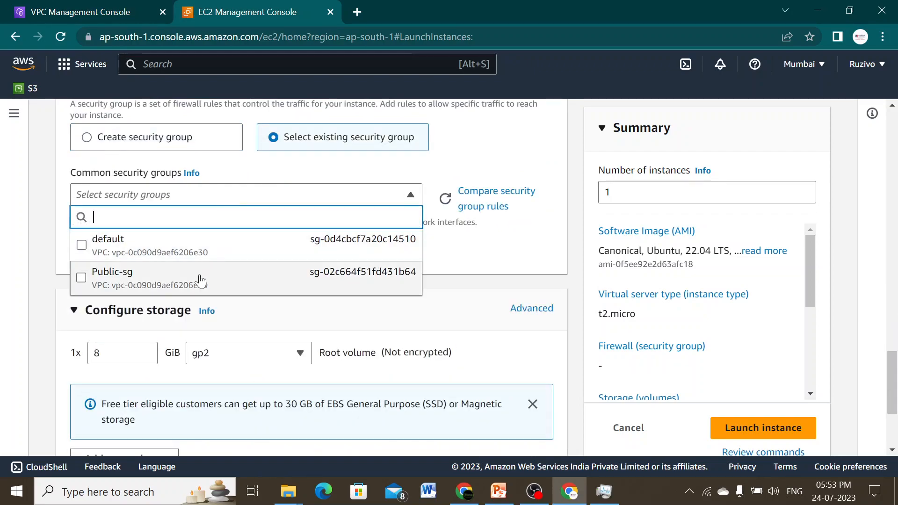
click(200, 282)
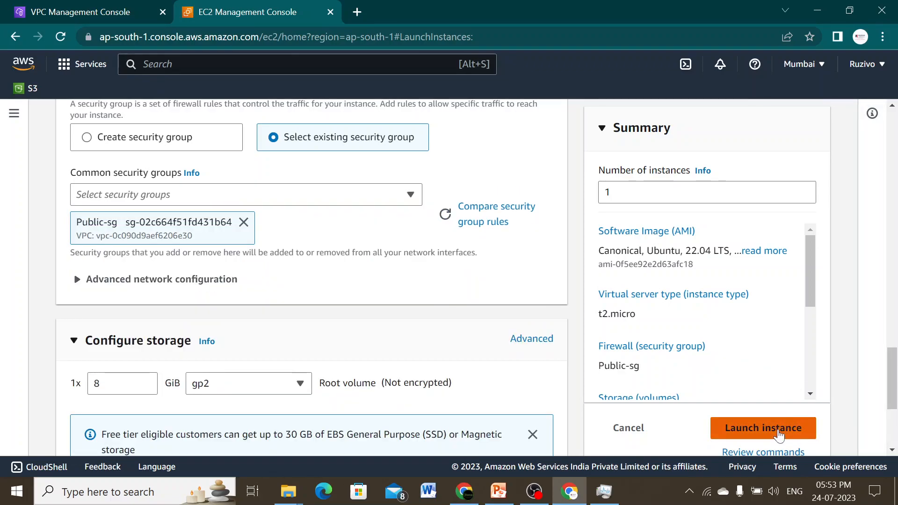
click(779, 435)
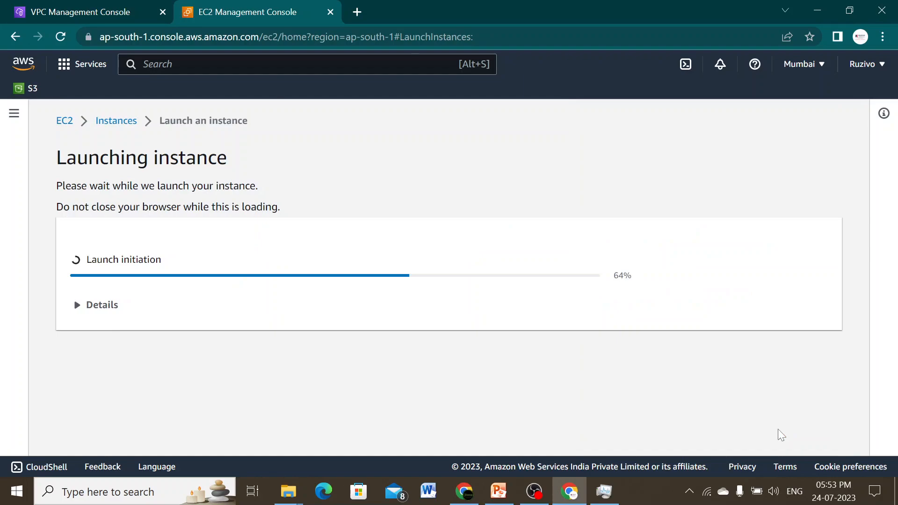
Return to the instances list and open the connection options for the Public-Affordablewebapp-test server instance
click(107, 122)
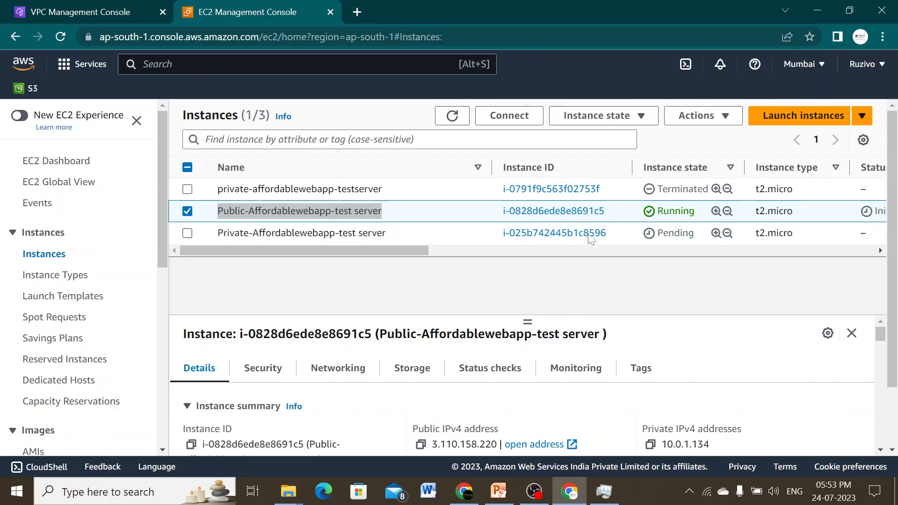
click(512, 118)
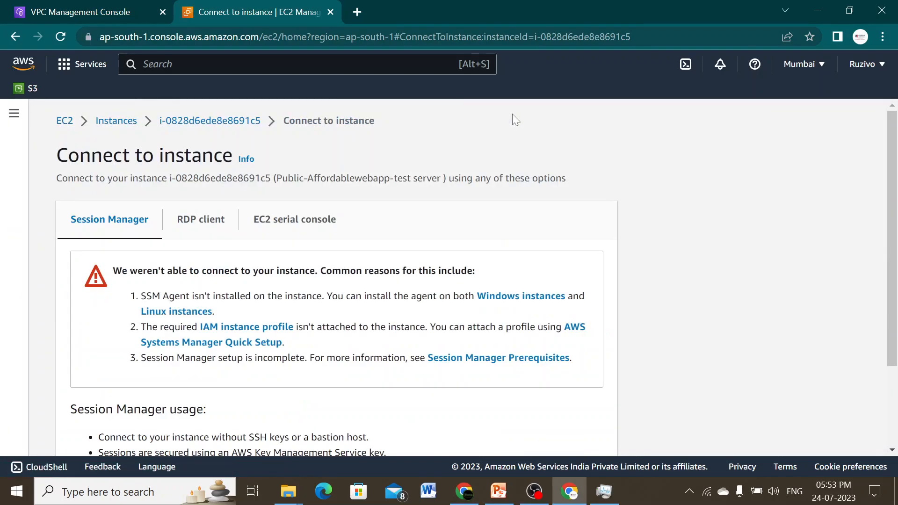
mouse_move(893, 218)
mouse_down()
mouse_move(892, 302)
mouse_move(888, 223)
mouse_up()
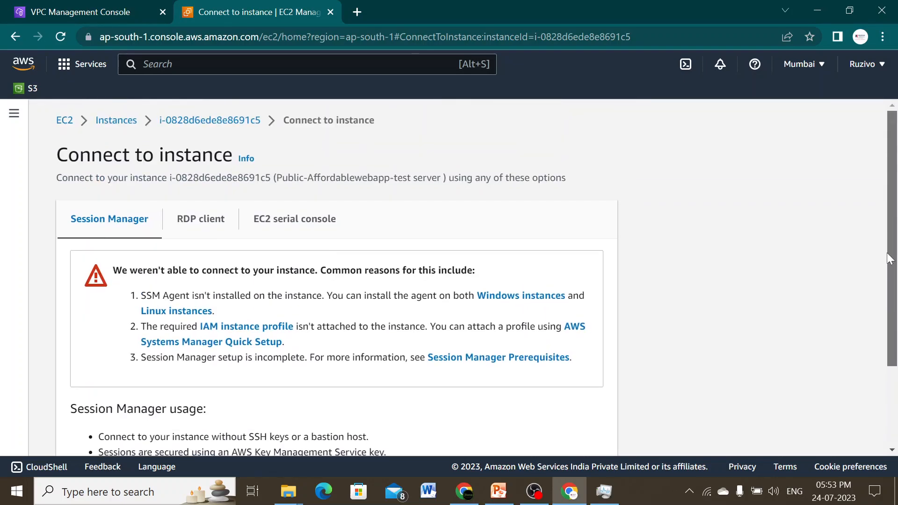
drag(889, 248, 888, 327)
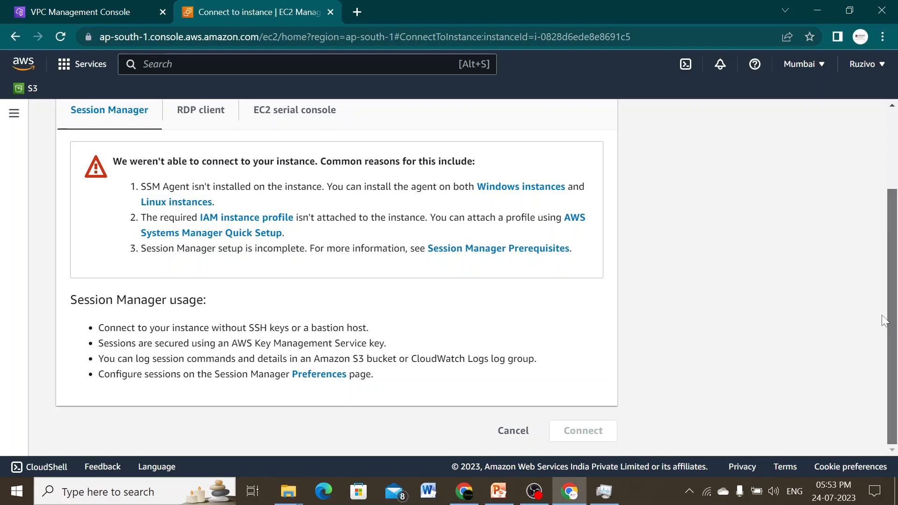
scroll(884, 320, up, 3)
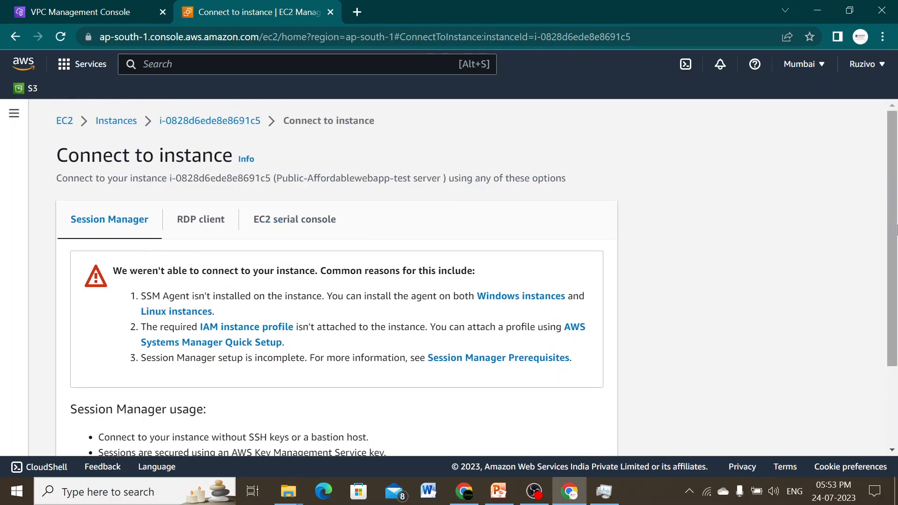
scroll(882, 196, down, 3)
scroll(879, 185, up, 3)
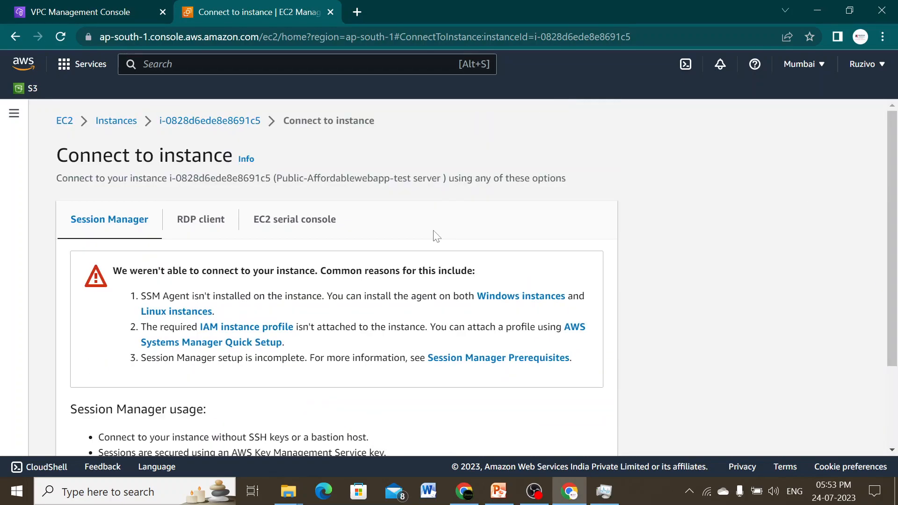
Switch the connection method to RDP client and download the remote desktop file for the public test server
click(324, 236)
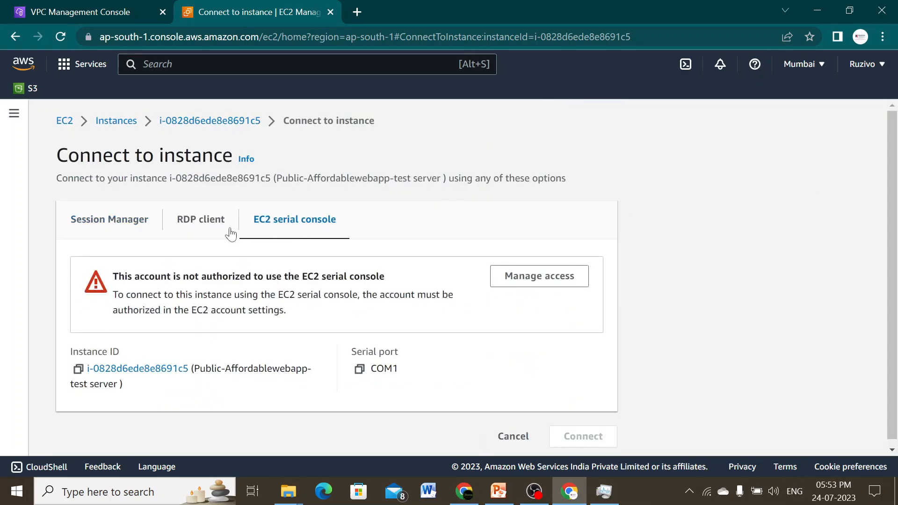
click(212, 228)
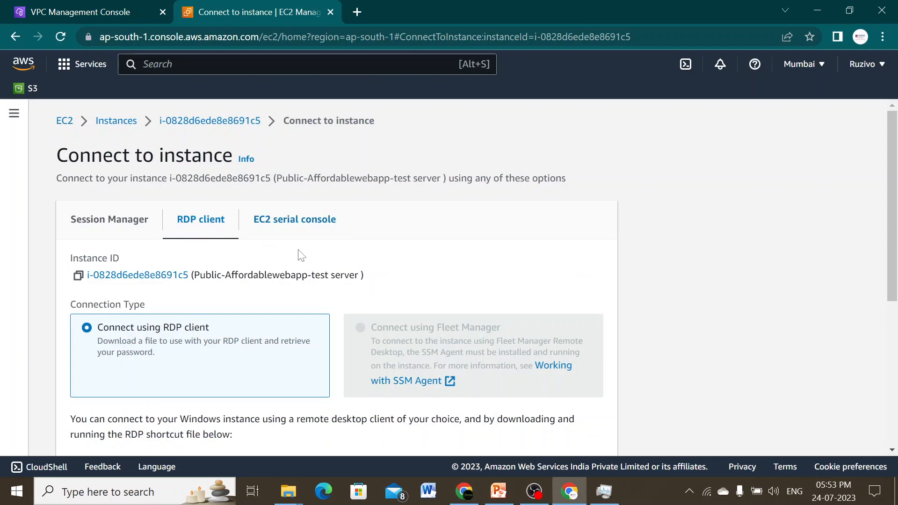
drag(895, 236, 894, 371)
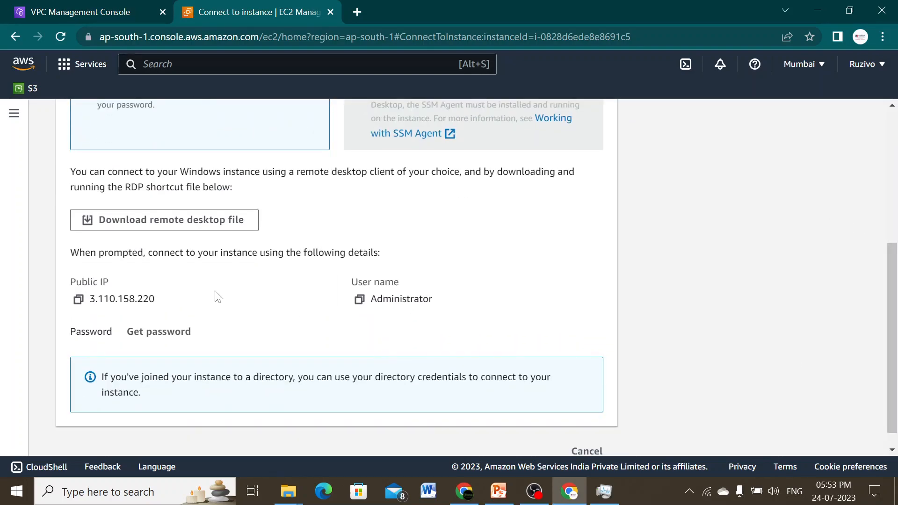
click(186, 220)
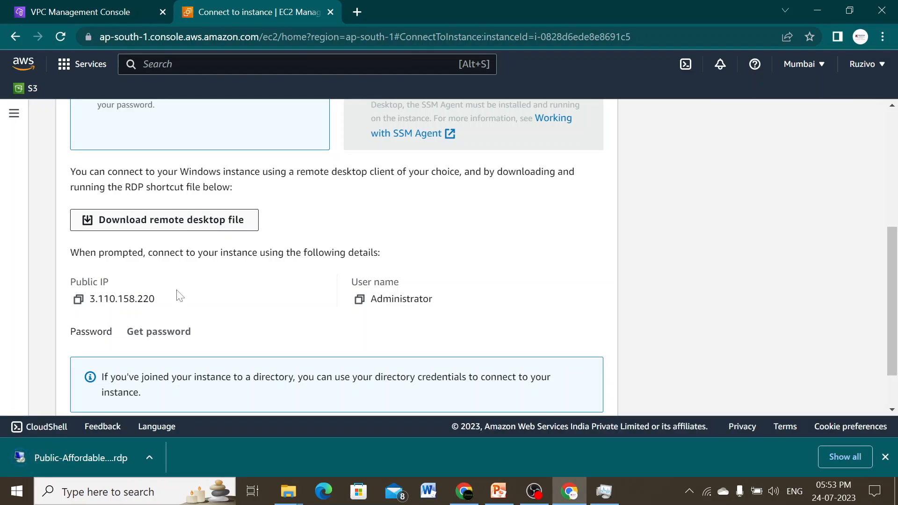
Start retrieving the Windows password for the public test server and open the file picker for the private key
click(160, 333)
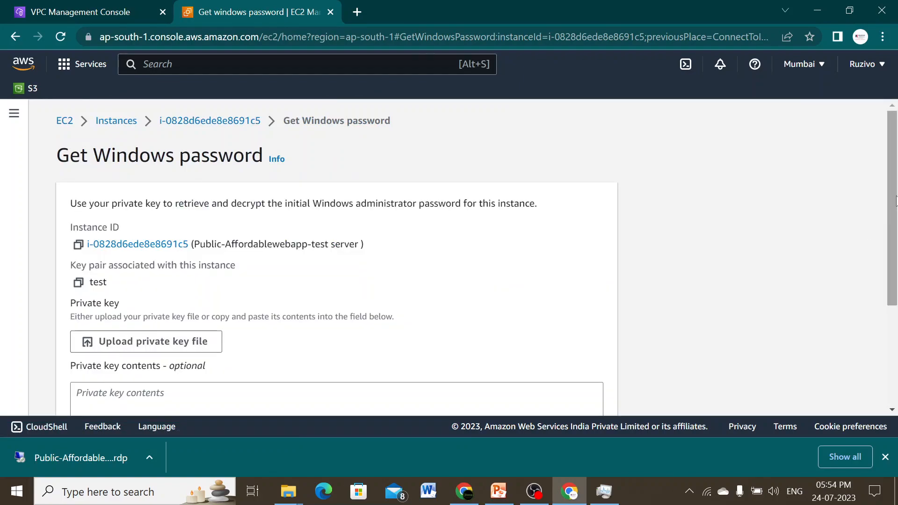
drag(896, 197, 894, 266)
click(163, 238)
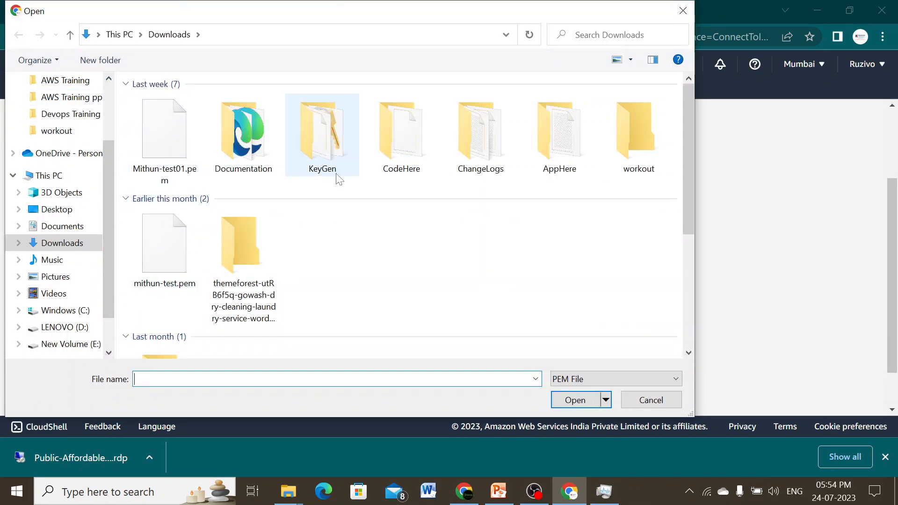
Look through the Downloads folder for the private key file of the test key pair
scroll(675, 294, down, 3)
scroll(672, 187, up, 4)
scroll(667, 337, down, 5)
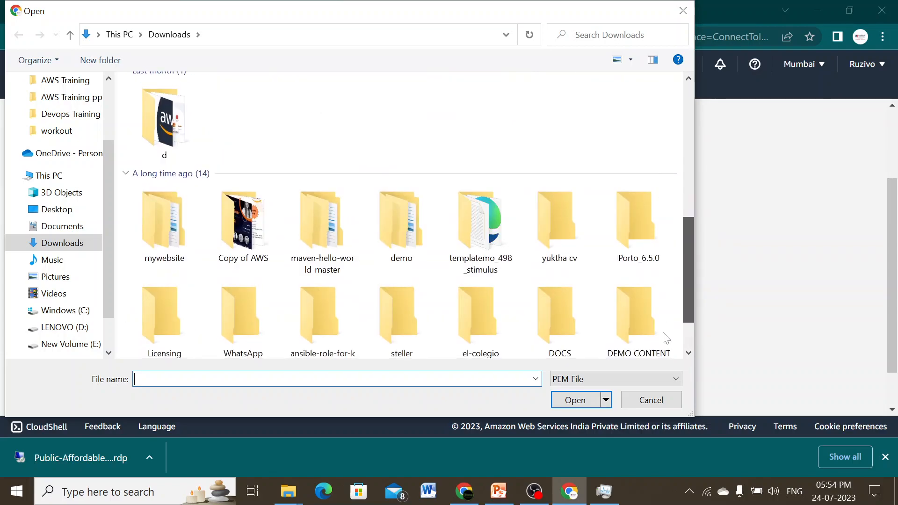
scroll(665, 351, down, 2)
scroll(660, 257, up, 6)
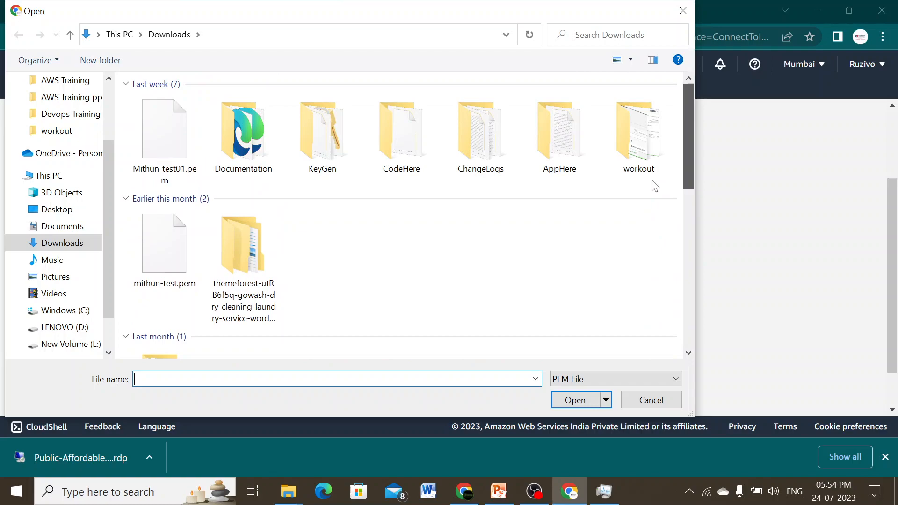
scroll(651, 244, down, 3)
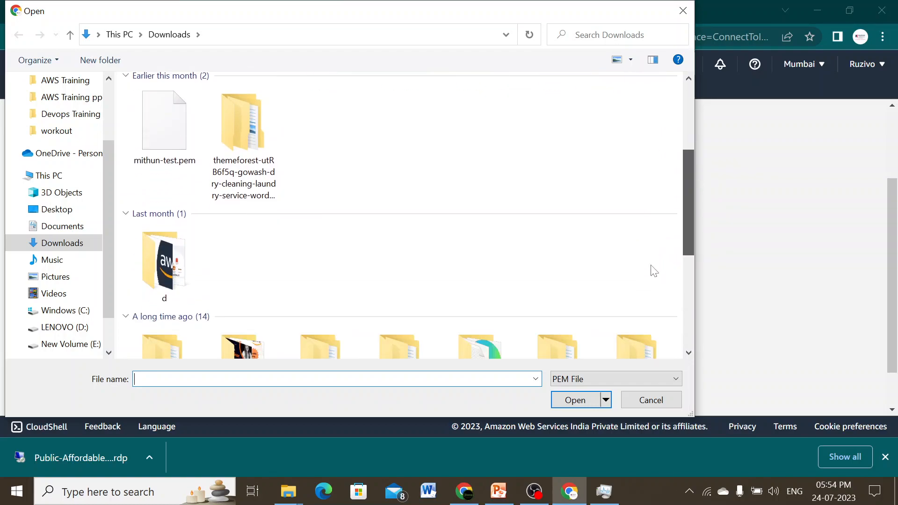
scroll(654, 272, down, 4)
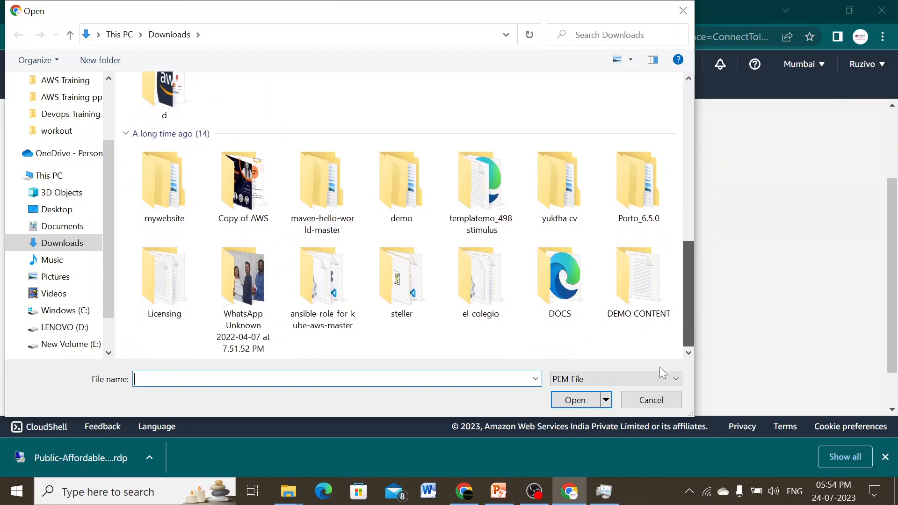
scroll(634, 247, up, 7)
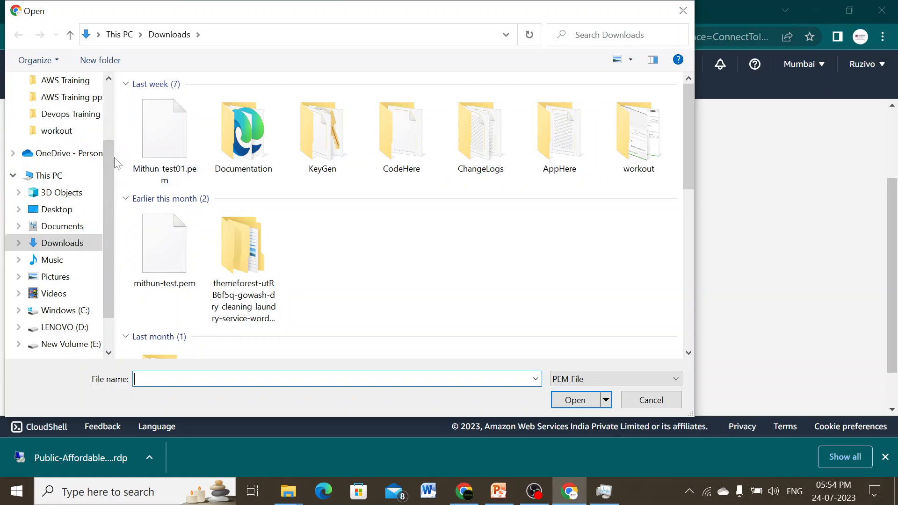
scroll(112, 117, up, 2)
scroll(112, 117, up, 1)
Upload the private key file test.pem from the d folder in Downloads
click(64, 126)
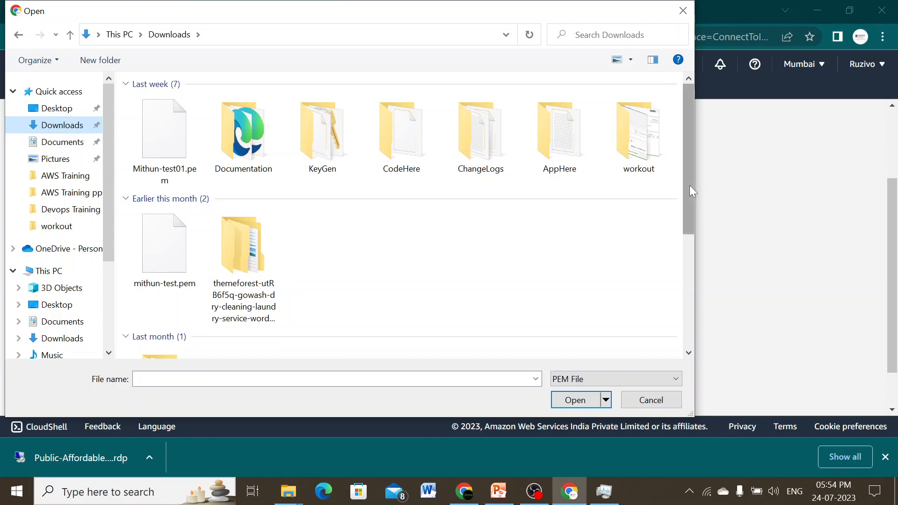
drag(691, 191, 686, 268)
double_click(187, 276)
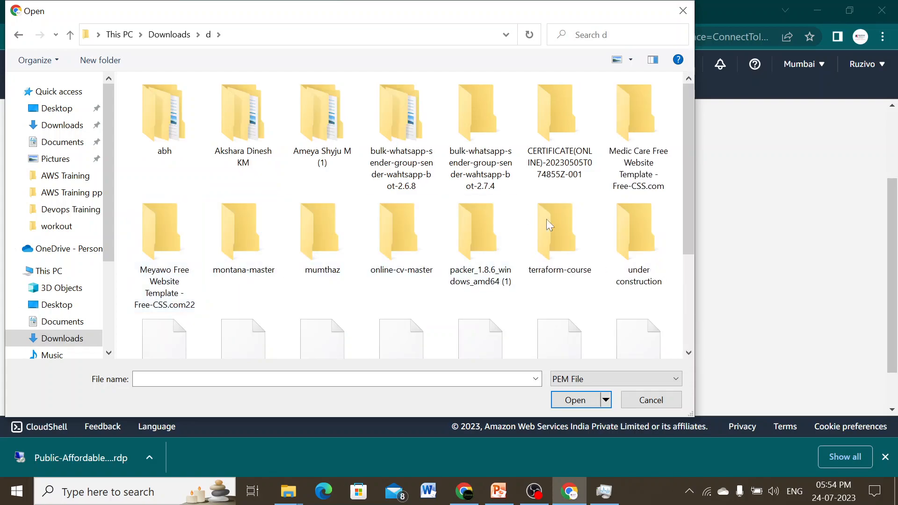
drag(693, 195, 689, 258)
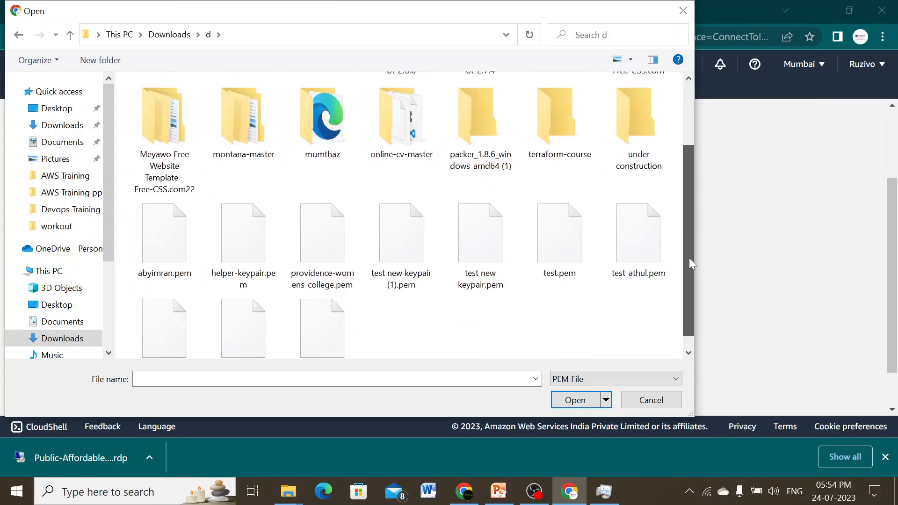
click(569, 253)
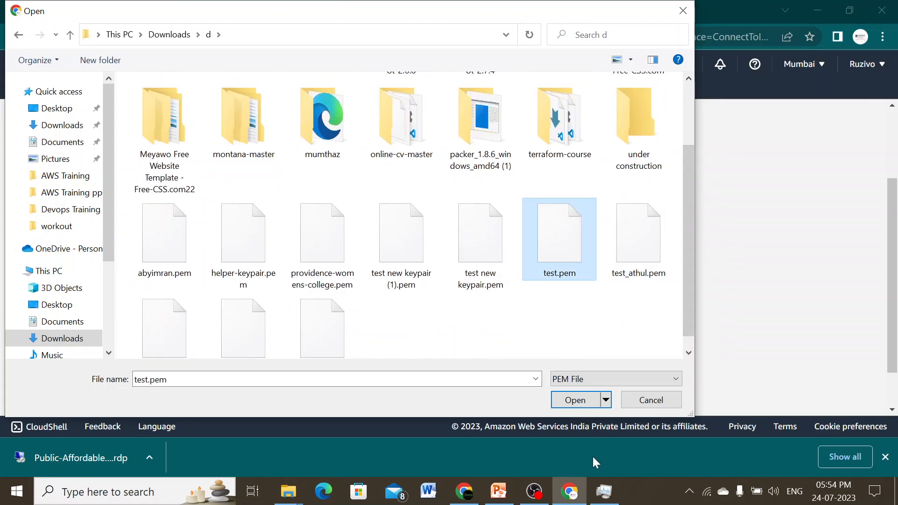
click(576, 402)
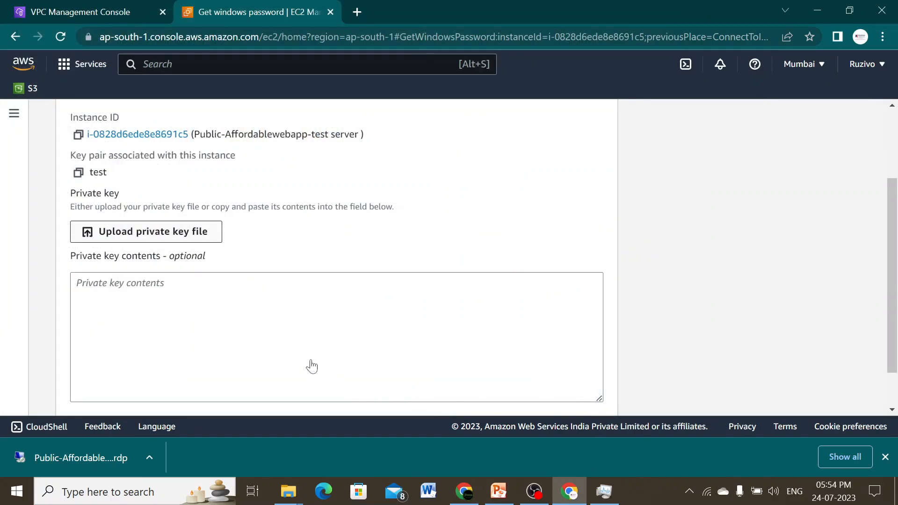
Decrypt the Windows administrator password with the uploaded key and copy it
scroll(874, 386, down, 2)
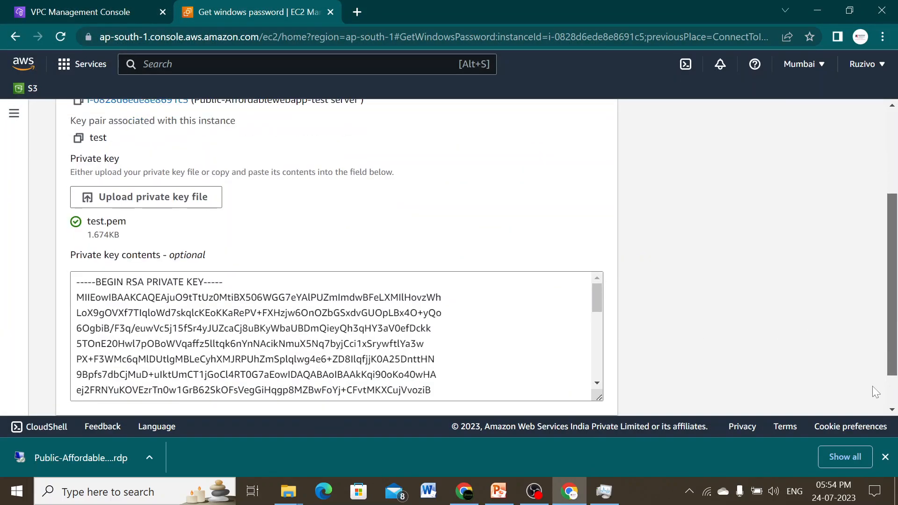
click(579, 415)
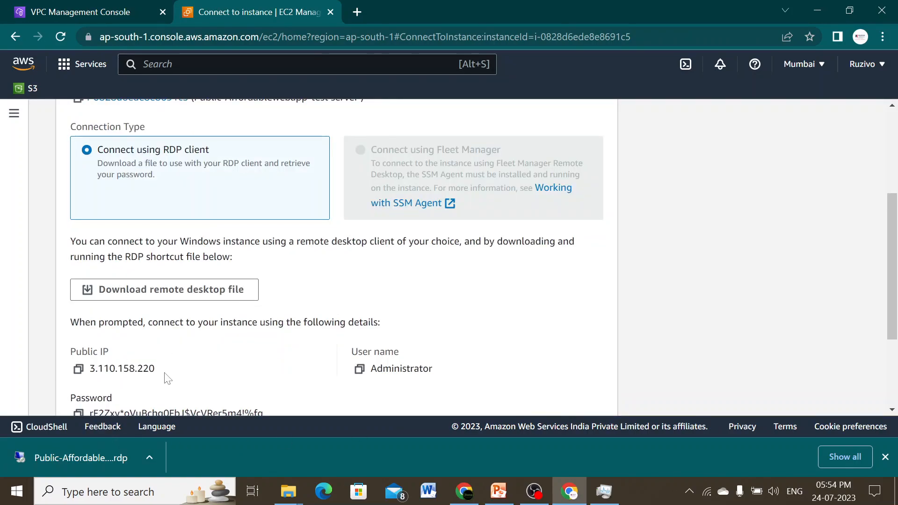
drag(893, 302, 894, 365)
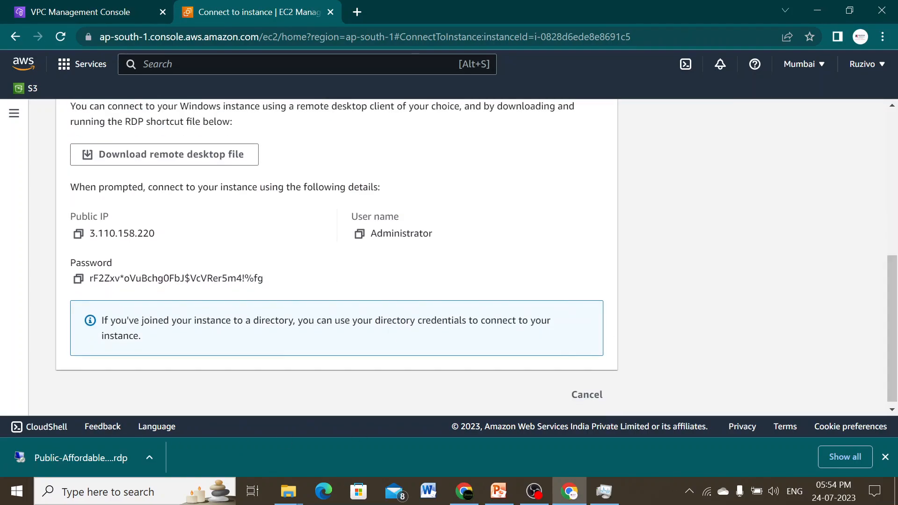
click(78, 279)
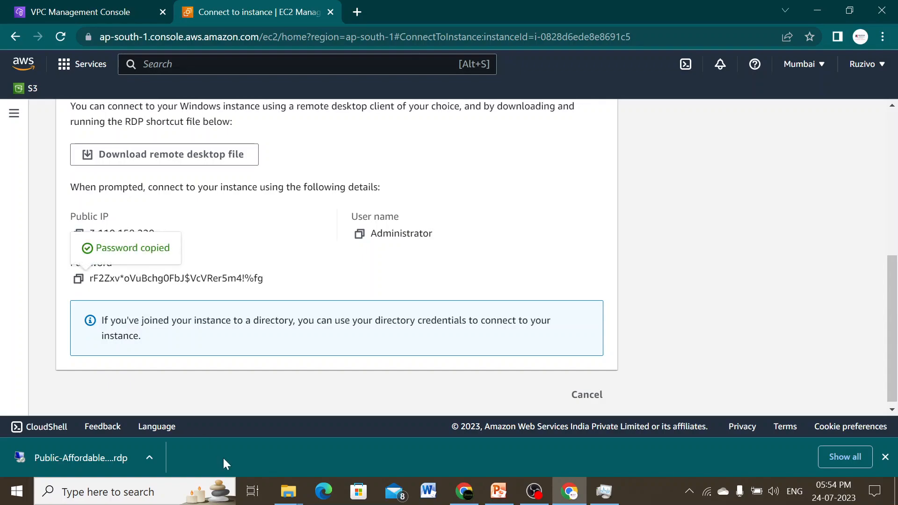
Open the downloaded remote desktop file, accept connecting to the unknown publisher and bring up the credentials prompt
click(150, 458)
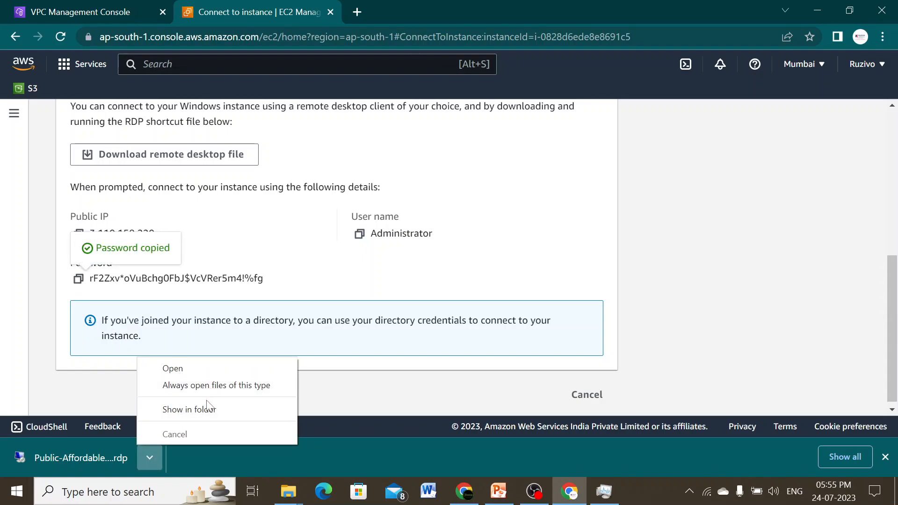
click(183, 369)
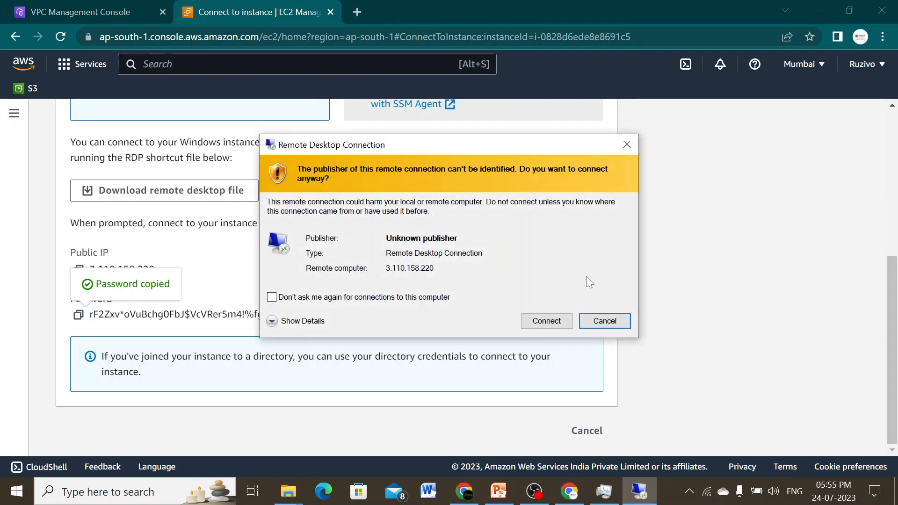
click(534, 326)
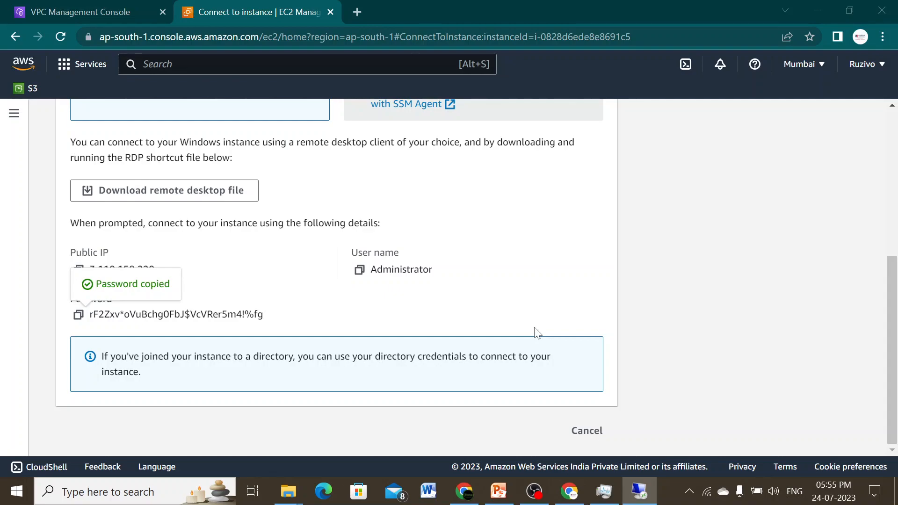
drag(897, 303, 891, 394)
click(642, 496)
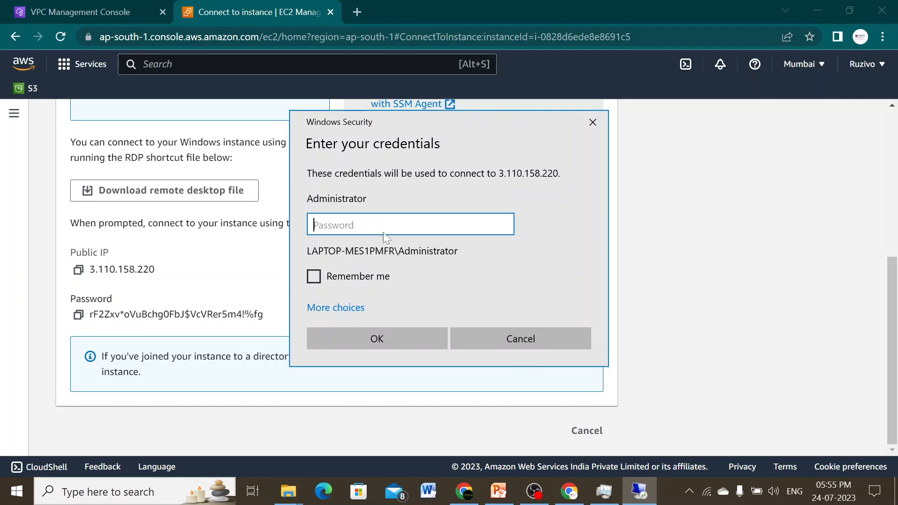
Paste the Administrator password into the credentials prompt and proceed with the remote desktop connection
key(ctrl+v)
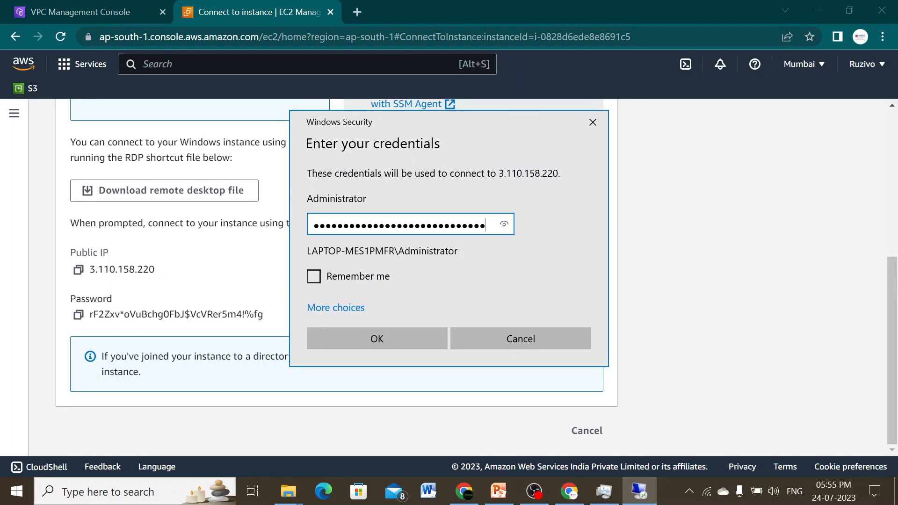
click(390, 336)
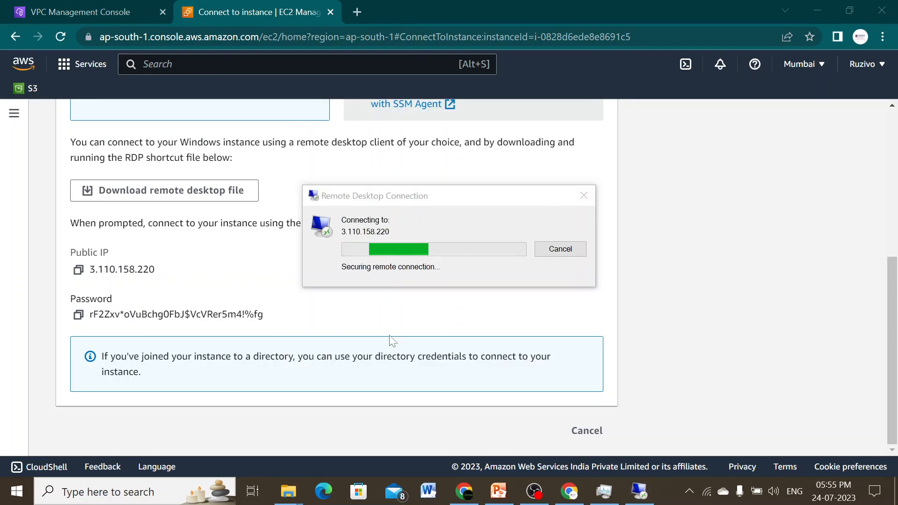
click(502, 366)
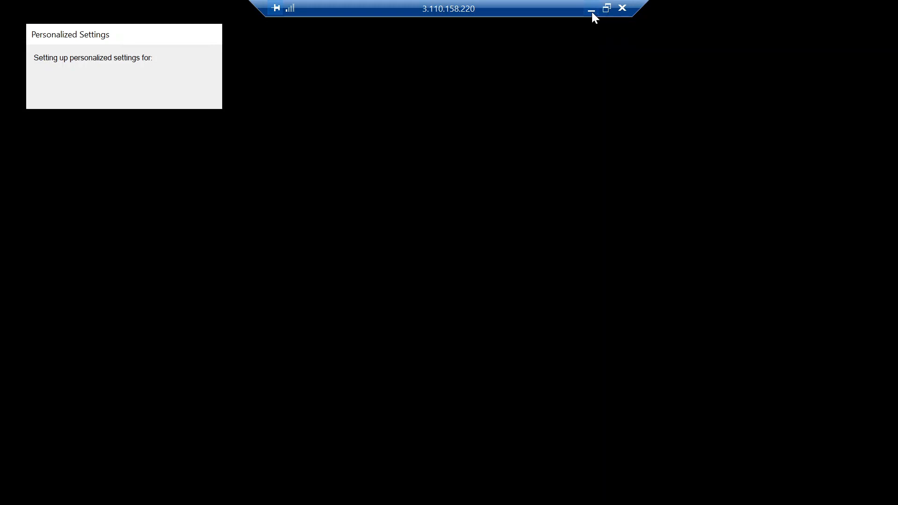
Return to the EC2 instances list, check the public server's remote desktop, and minimize the session again
click(591, 11)
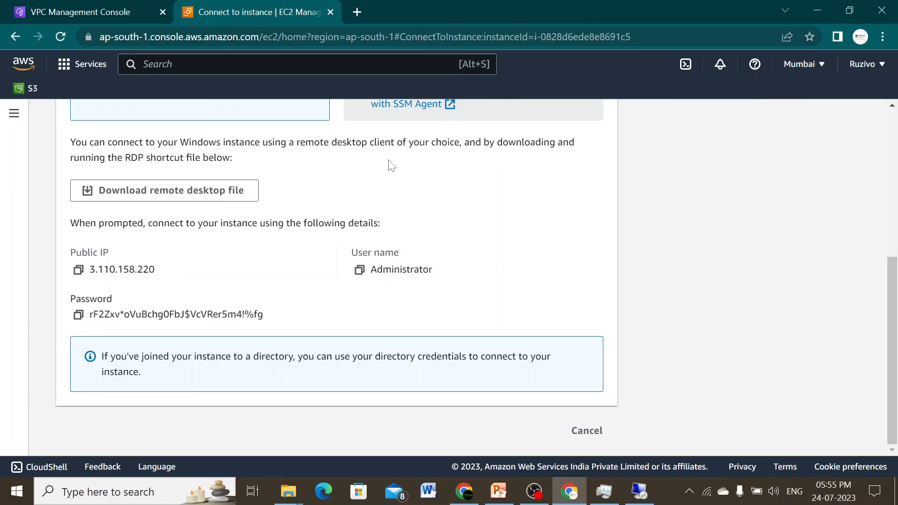
scroll(897, 311, up, 5)
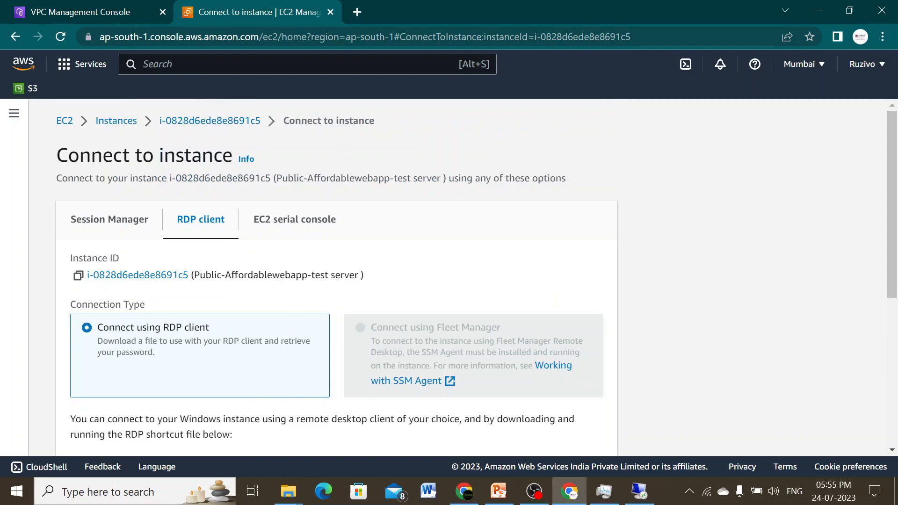
click(114, 126)
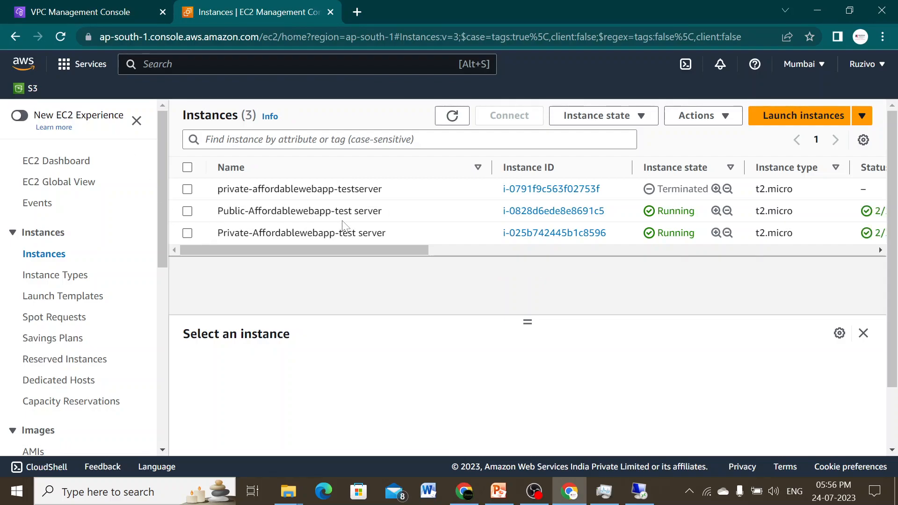
click(648, 498)
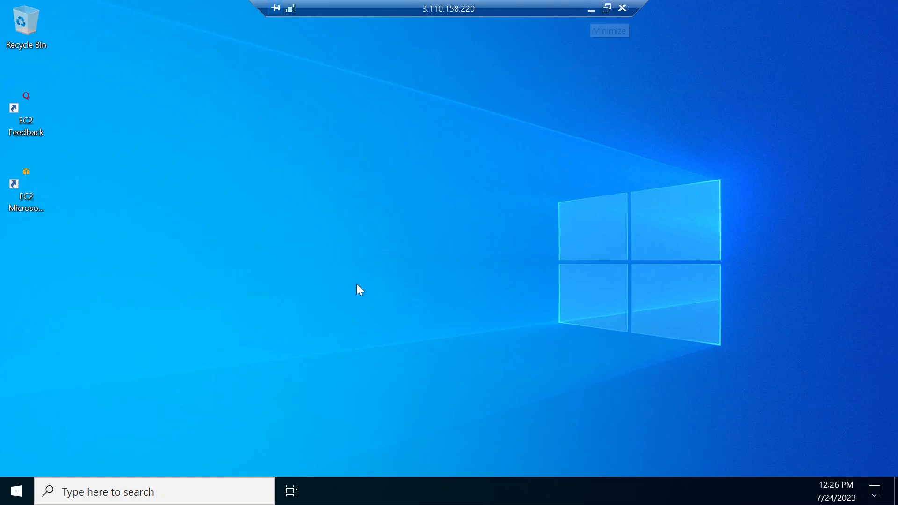
click(592, 12)
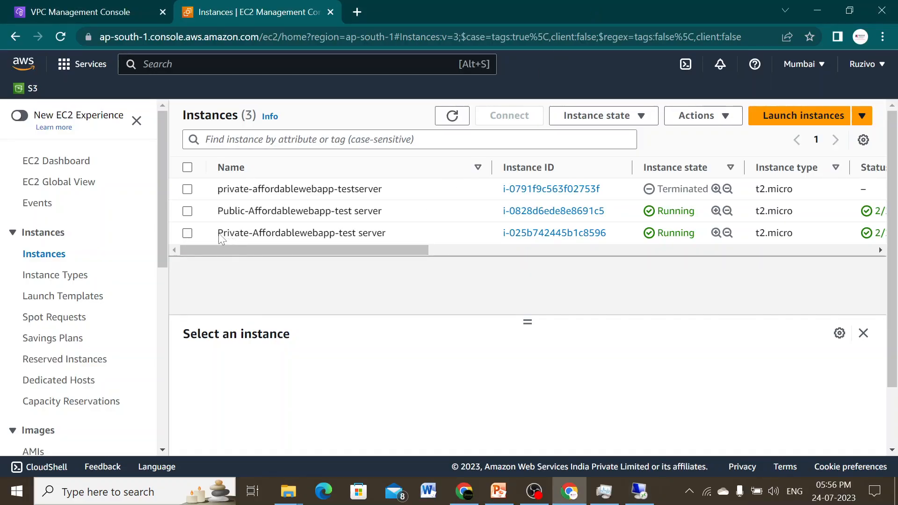
Select the Private-Affordablewebapp-test server and compare its private IPv4 address with the private subnet range on the PowerPoint VPC diagram
click(187, 233)
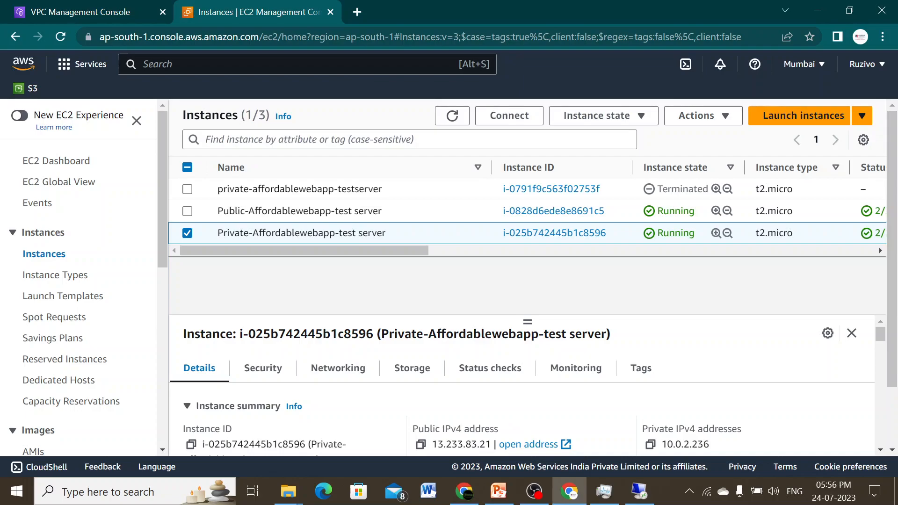
drag(711, 447, 662, 446)
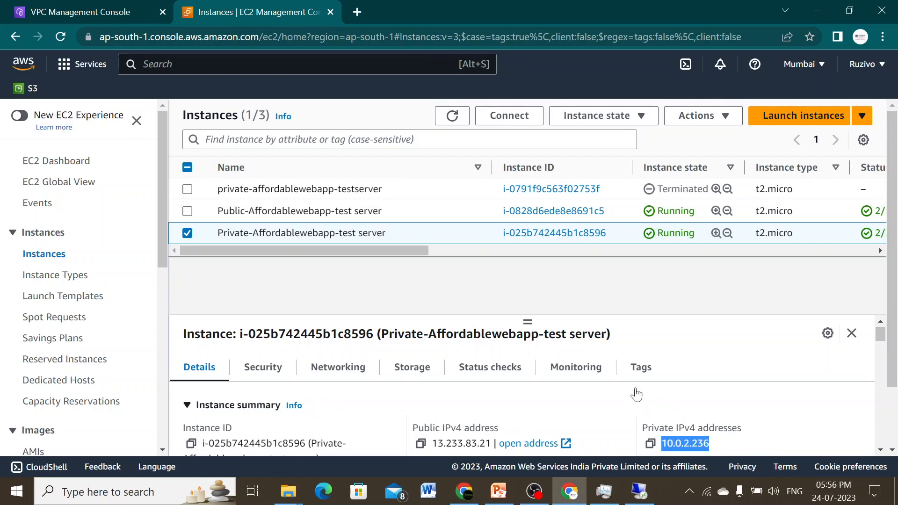
click(499, 491)
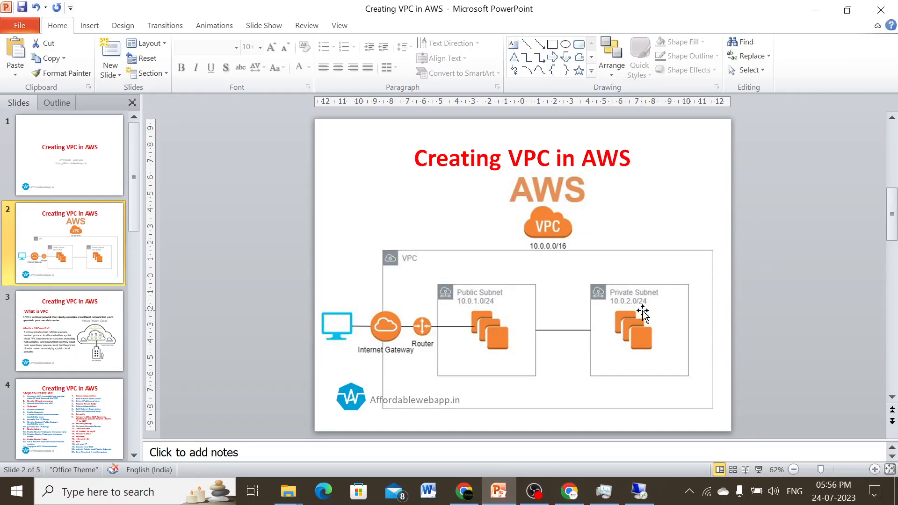
key(alt+Tab)
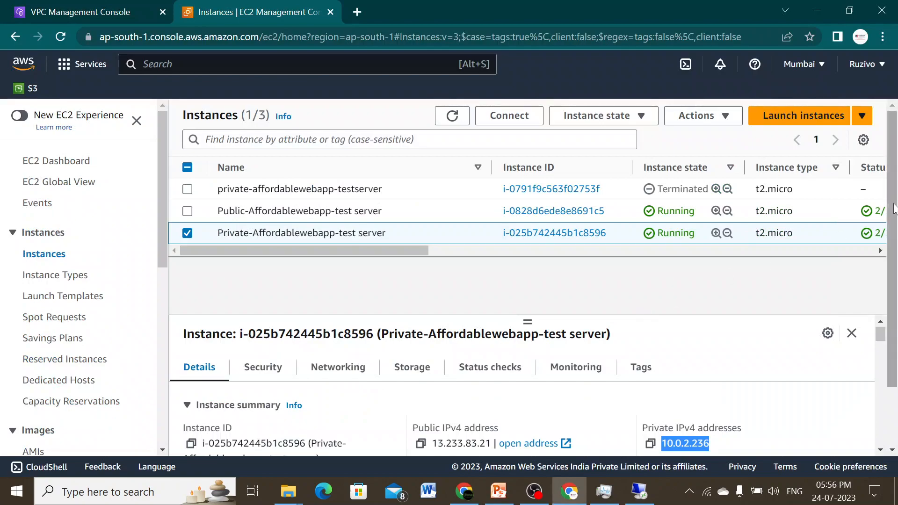
scroll(895, 211, down, 2)
scroll(895, 225, up, 2)
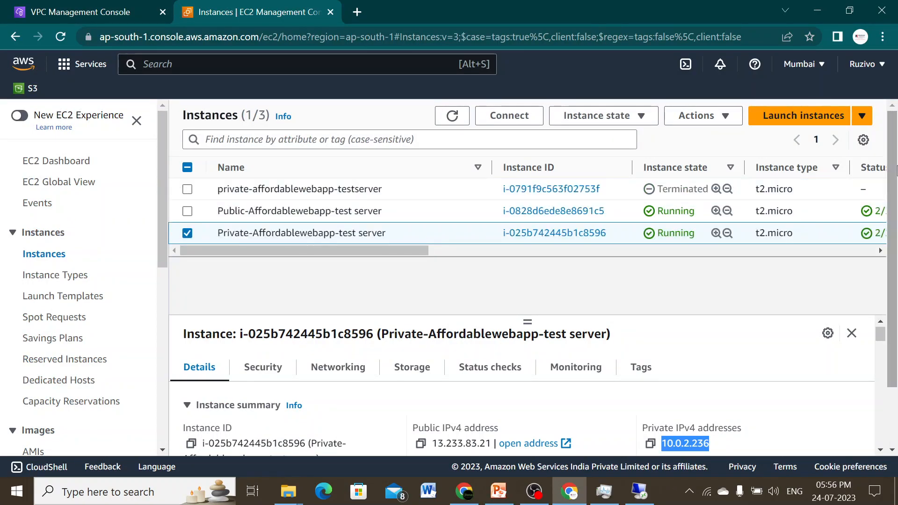
Open the connection options for the Private-Affordablewebapp-test server and display its SSH client instructions
click(513, 120)
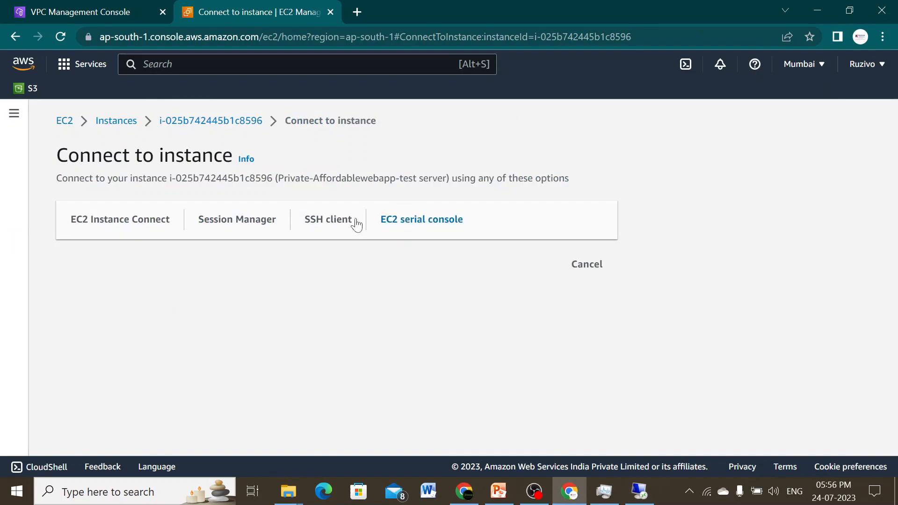
click(318, 225)
scroll(888, 327, down, 3)
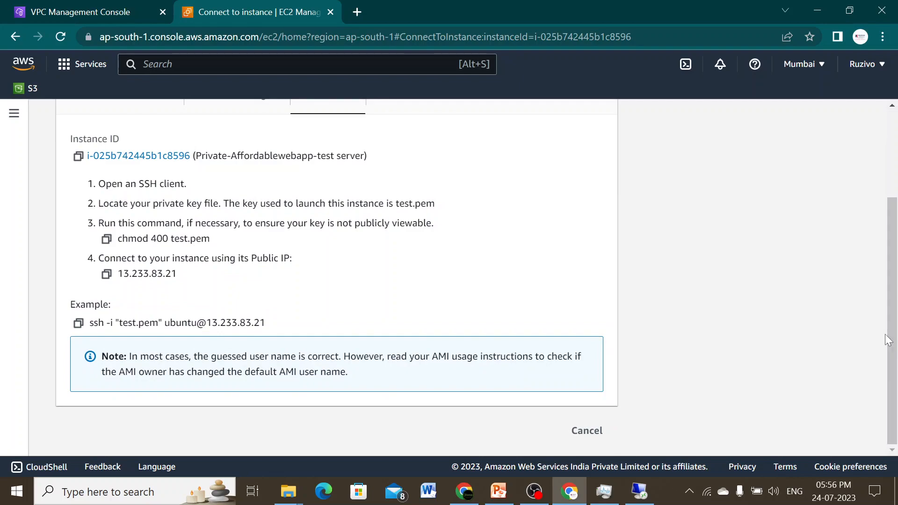
Copy the example SSH command for the Private-Affordablewebapp-test server, launch Git Bash on the local computer and minimize it
click(79, 323)
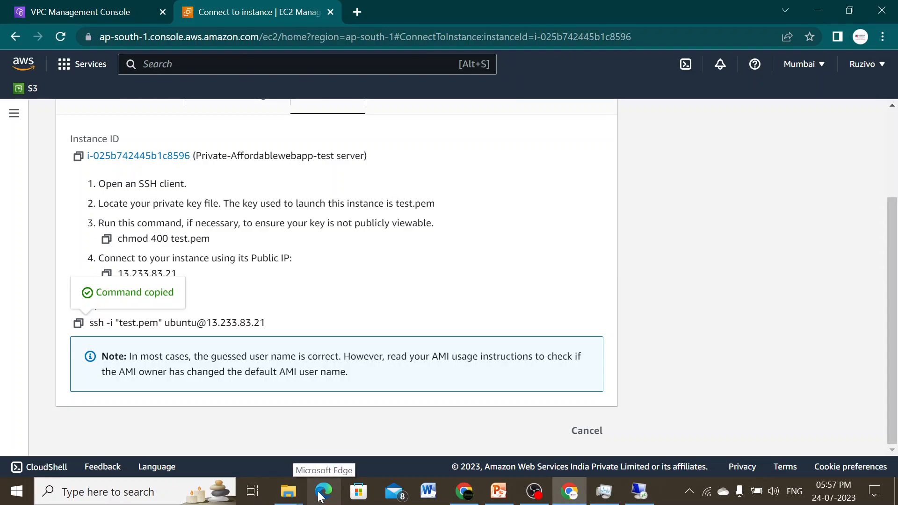
click(120, 492)
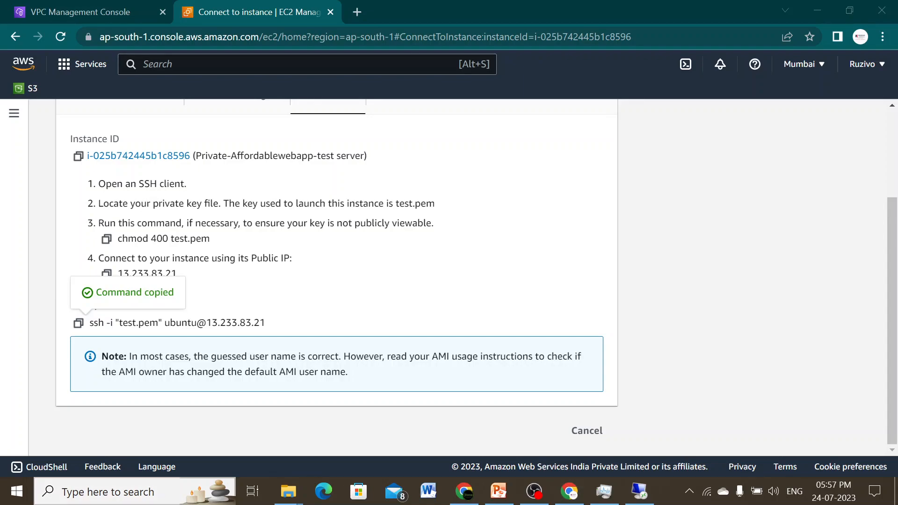
text(git)
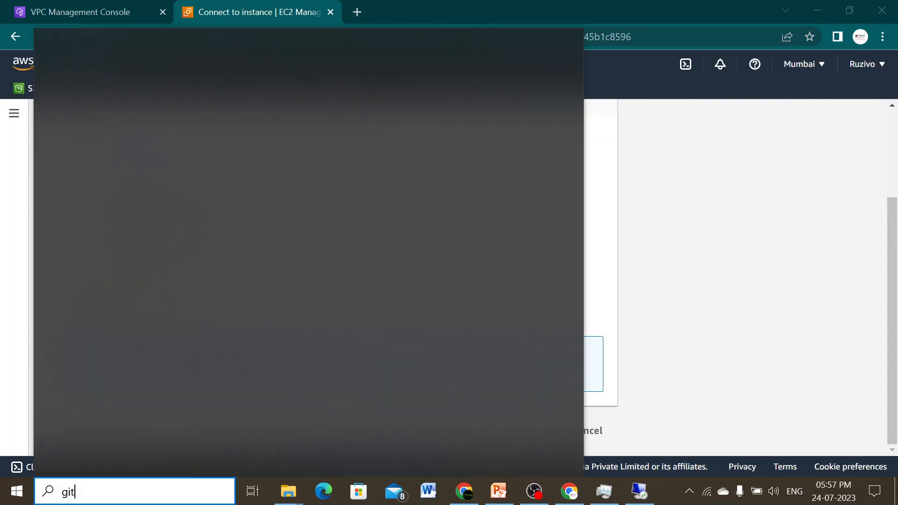
text(bash)
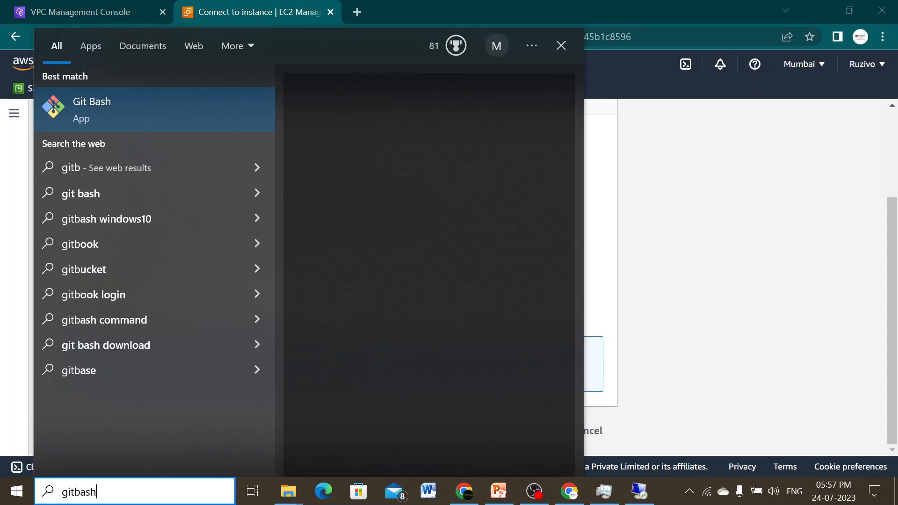
key(Return)
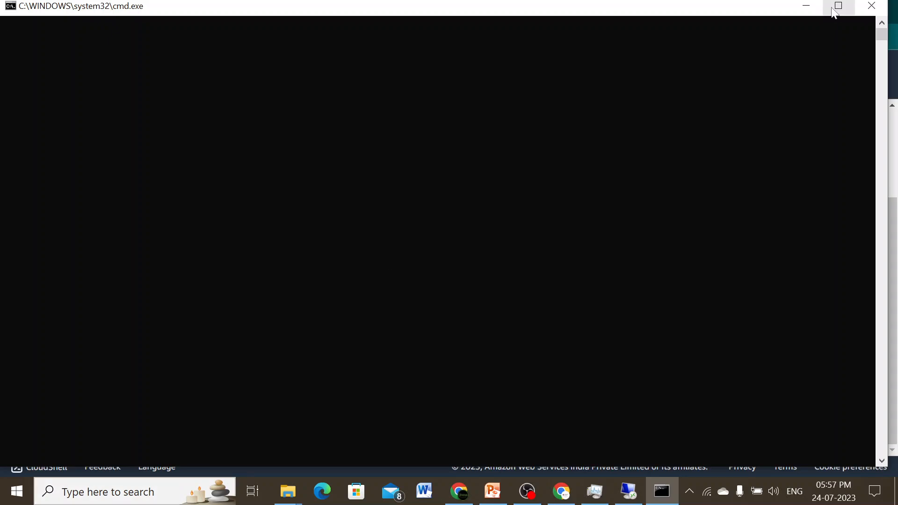
click(807, 8)
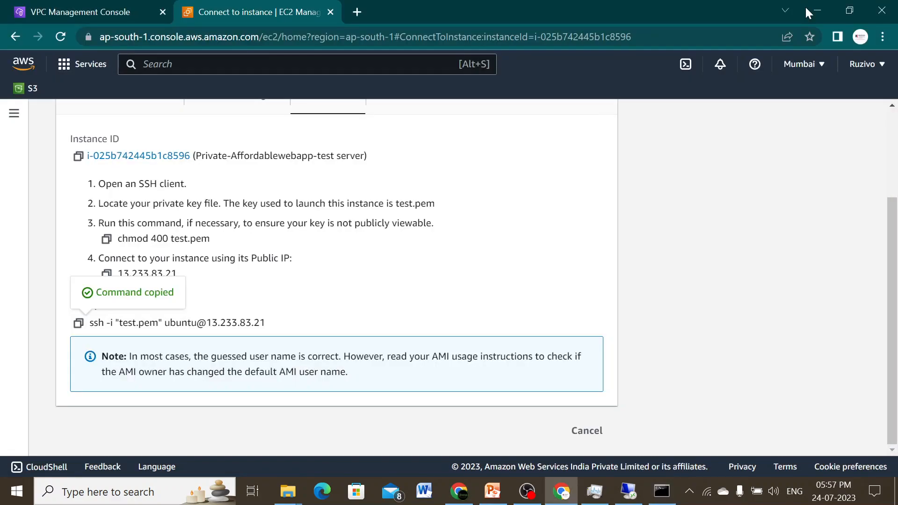
Switch to the public server's remote desktop, open Command Prompt there and enter ping without running it
click(629, 492)
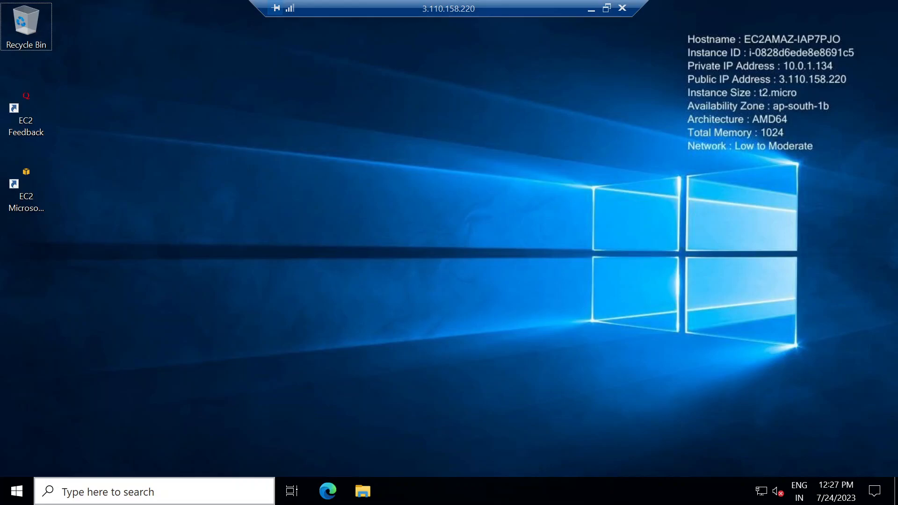
click(104, 496)
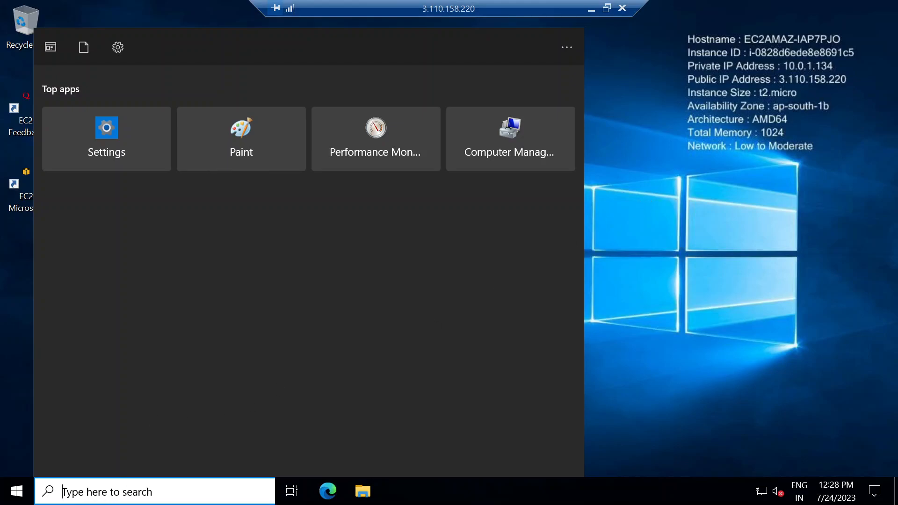
text(c)
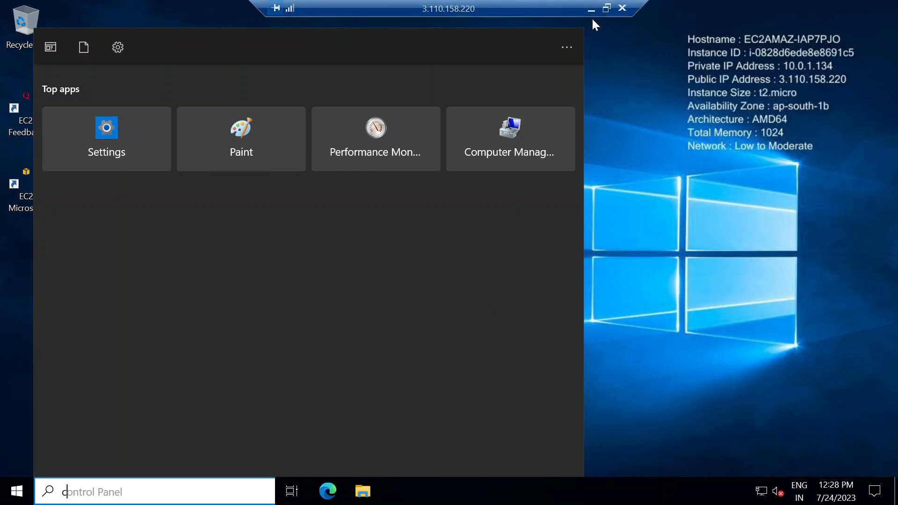
text(md)
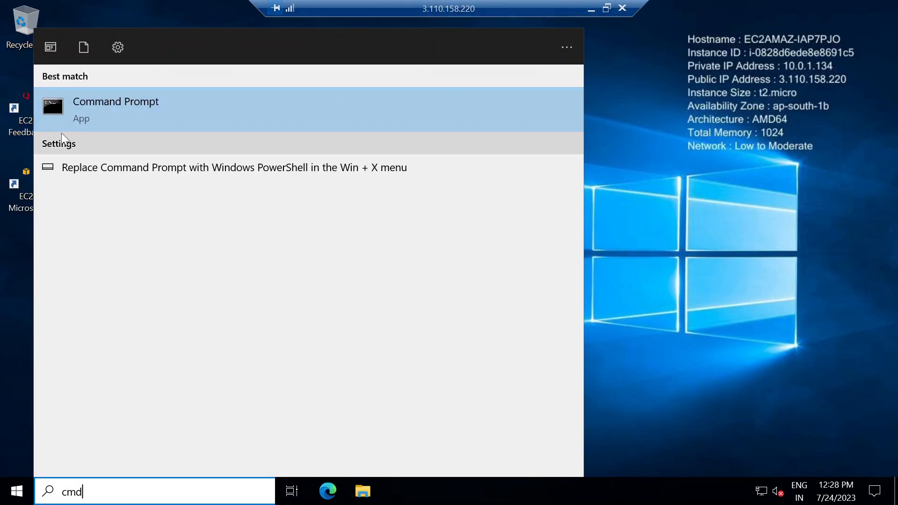
click(104, 109)
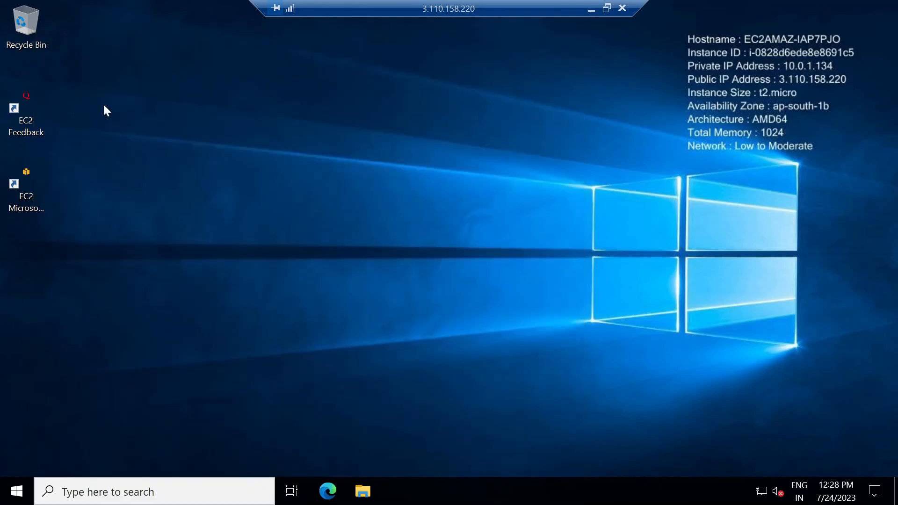
text(ping)
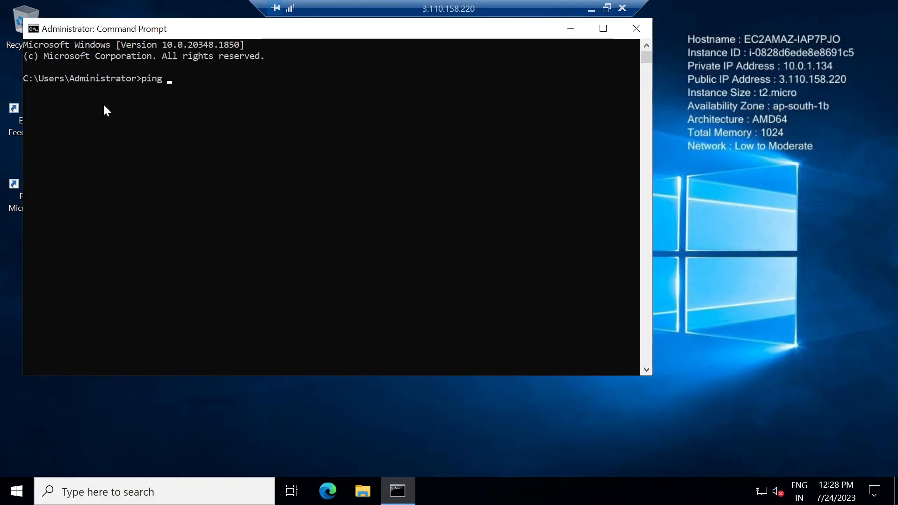
Return to the EC2 instances list and select the Private-Affordablewebapp-test server to look up its public IPv4 address
click(591, 9)
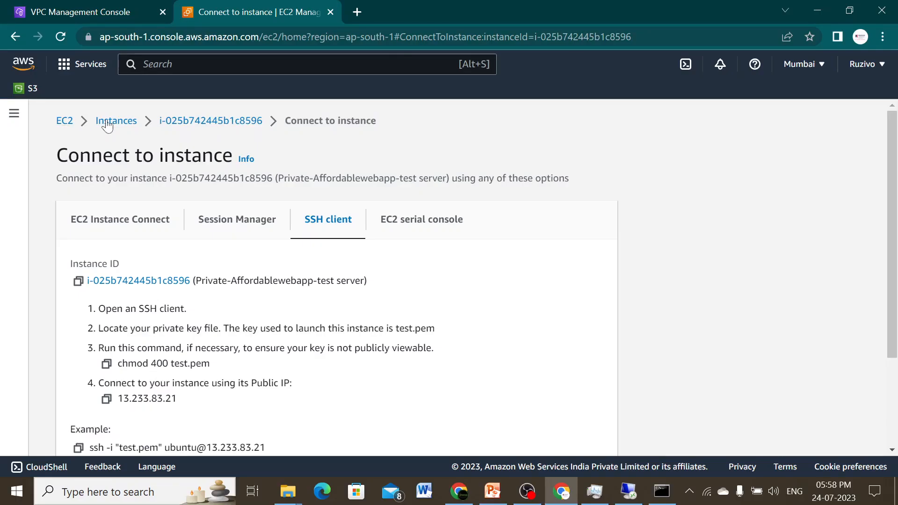
click(116, 123)
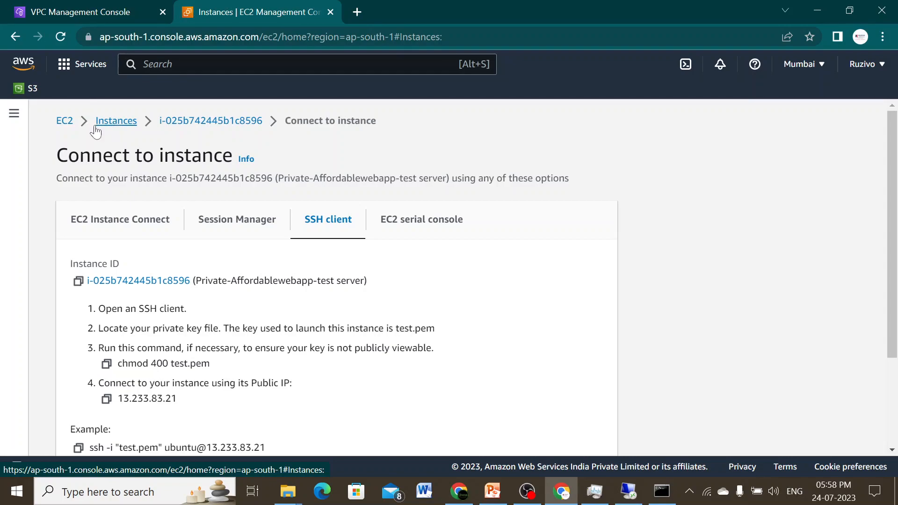
click(94, 126)
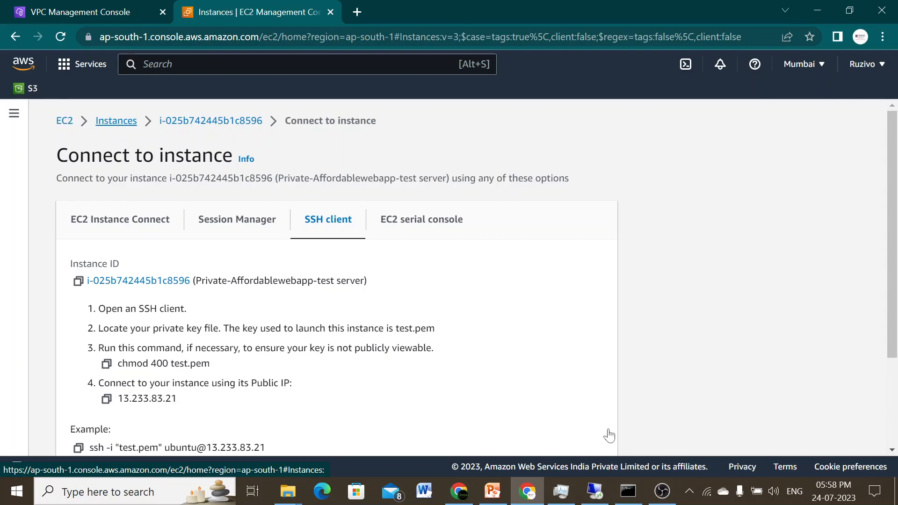
mouse_move(619, 500)
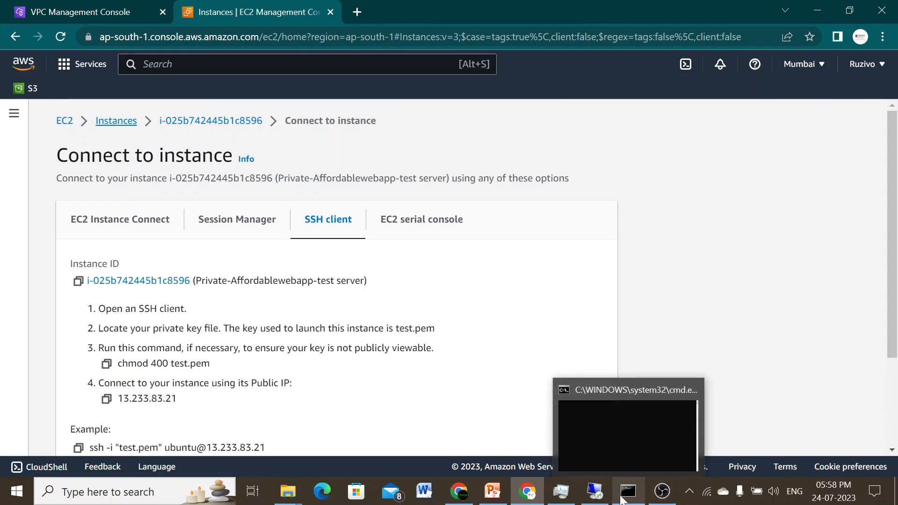
click(600, 496)
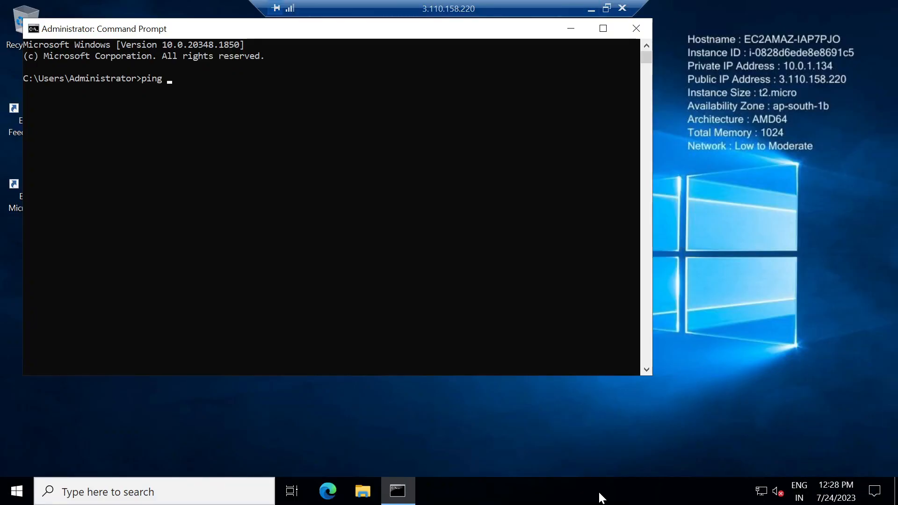
click(600, 494)
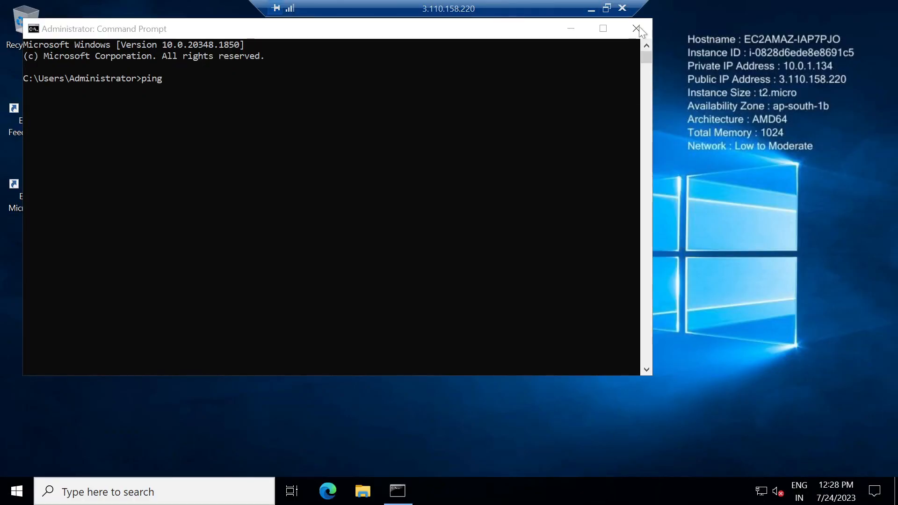
click(592, 9)
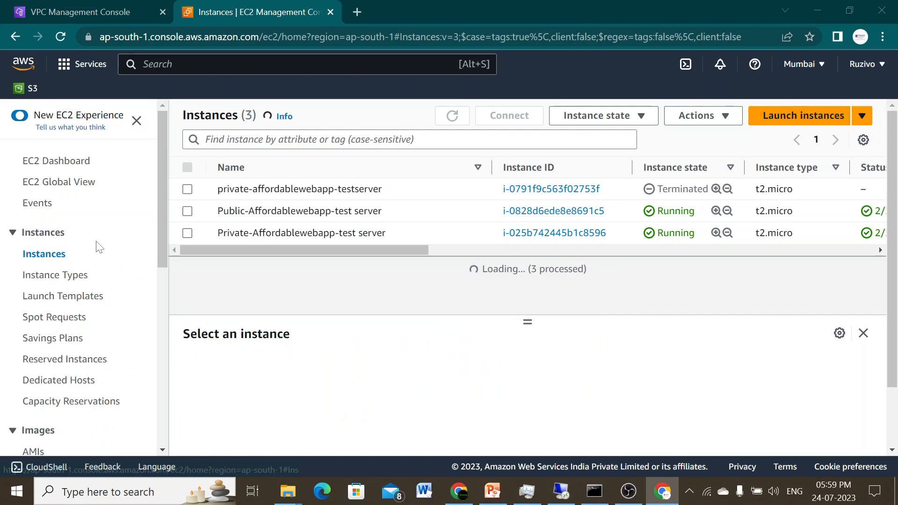
click(190, 234)
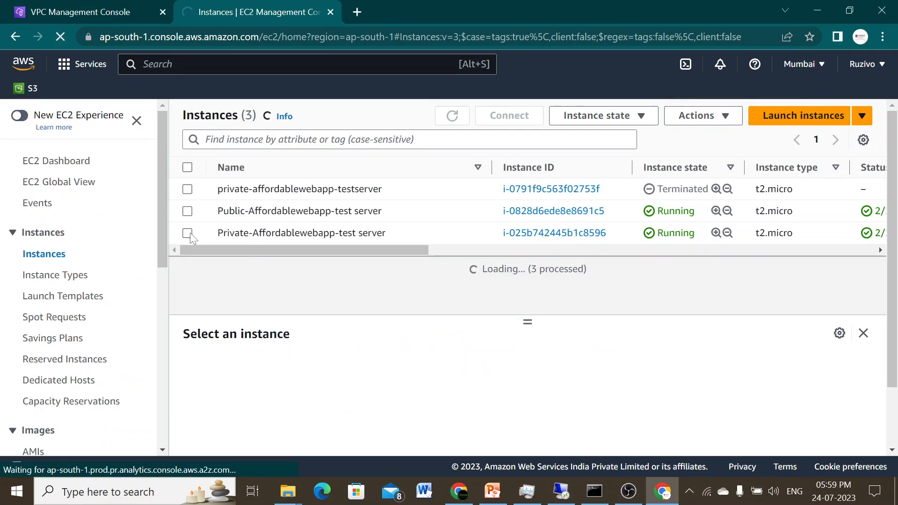
click(189, 234)
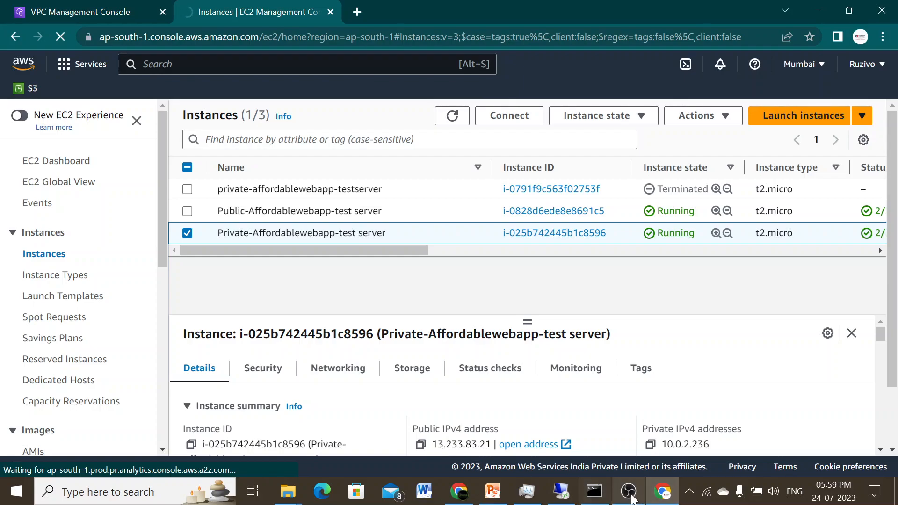
Complete and run the command ping 13.233.83.21 in the Command Prompt on the public server's remote desktop
mouse_move(579, 496)
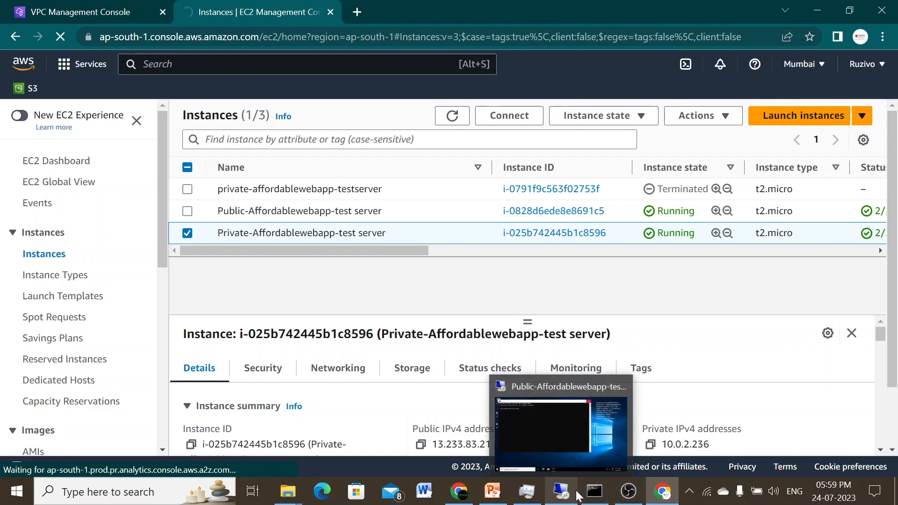
click(573, 448)
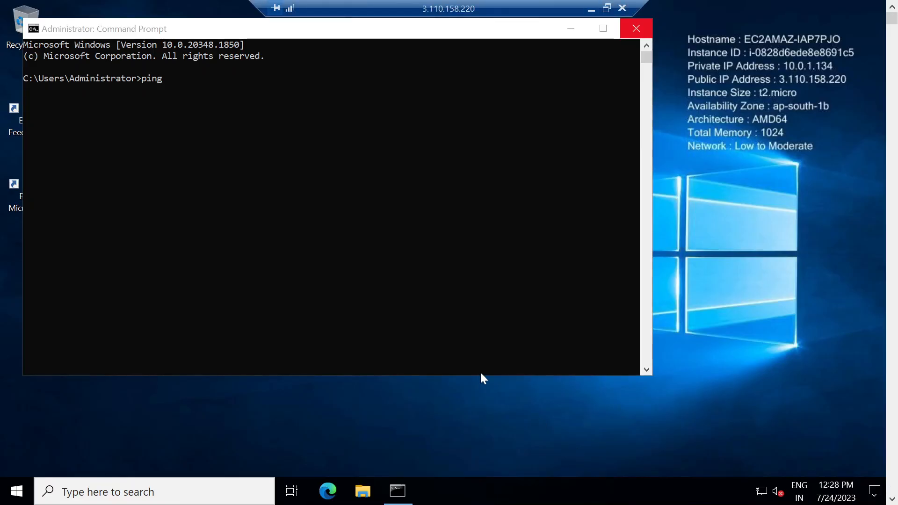
click(180, 83)
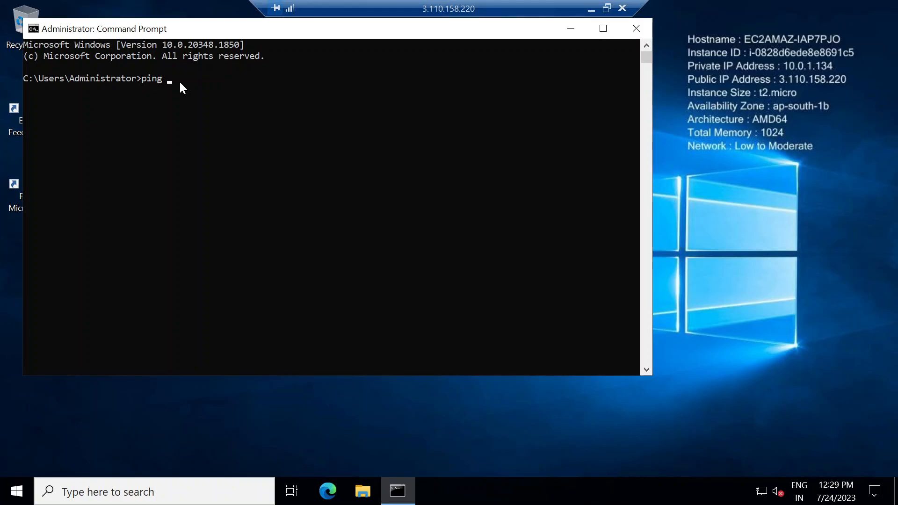
text(13.233.)
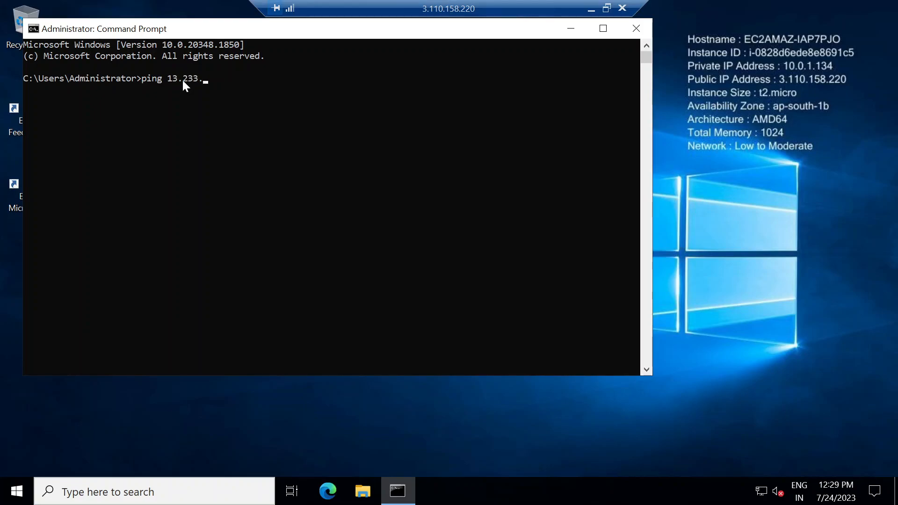
click(591, 8)
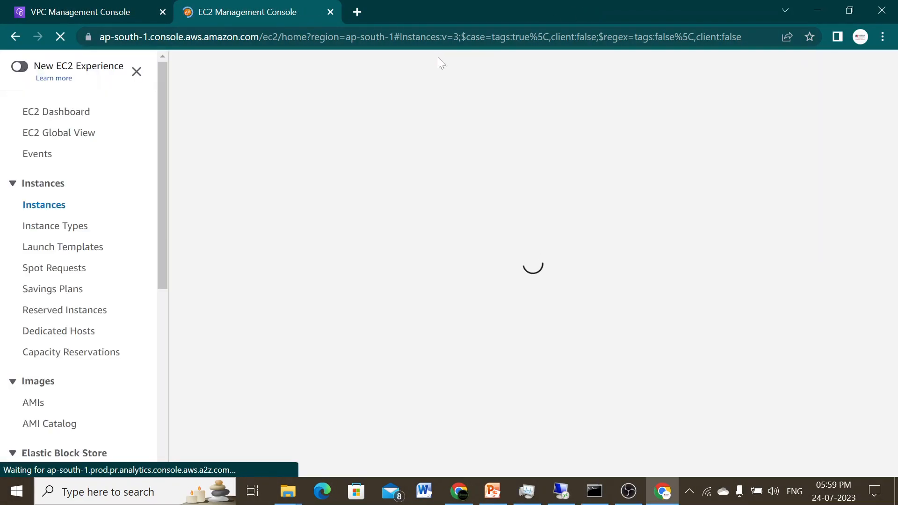
click(593, 492)
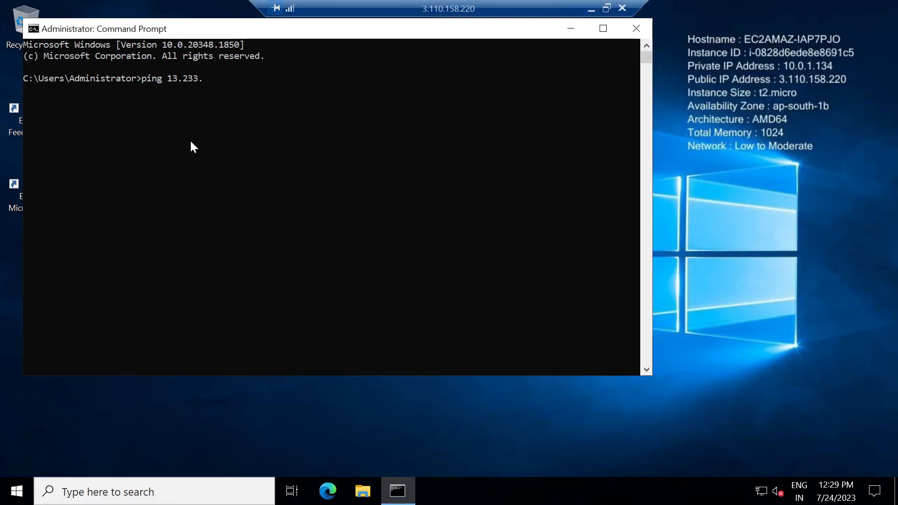
text(83.21)
key(Return)
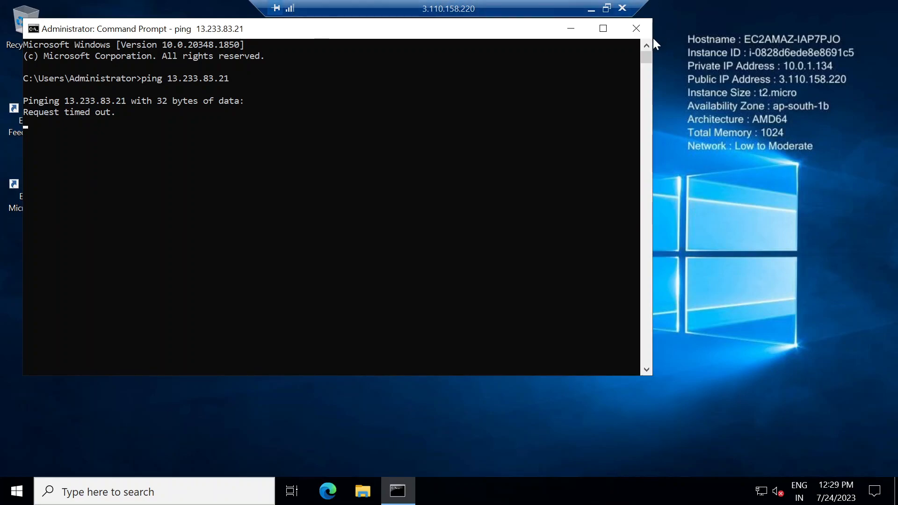
Minimize the remote Command Prompt, the remote desktop session and the local Git Bash window to return to the EC2 console
click(571, 29)
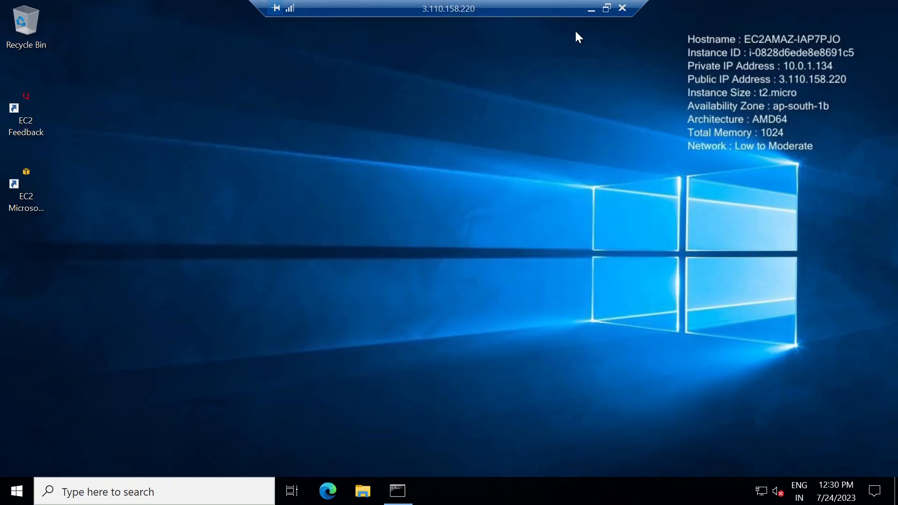
click(591, 9)
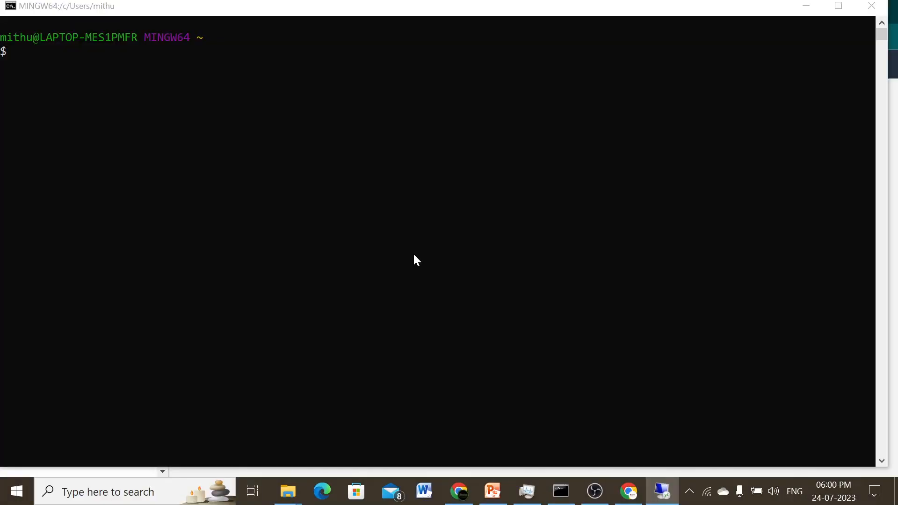
click(806, 7)
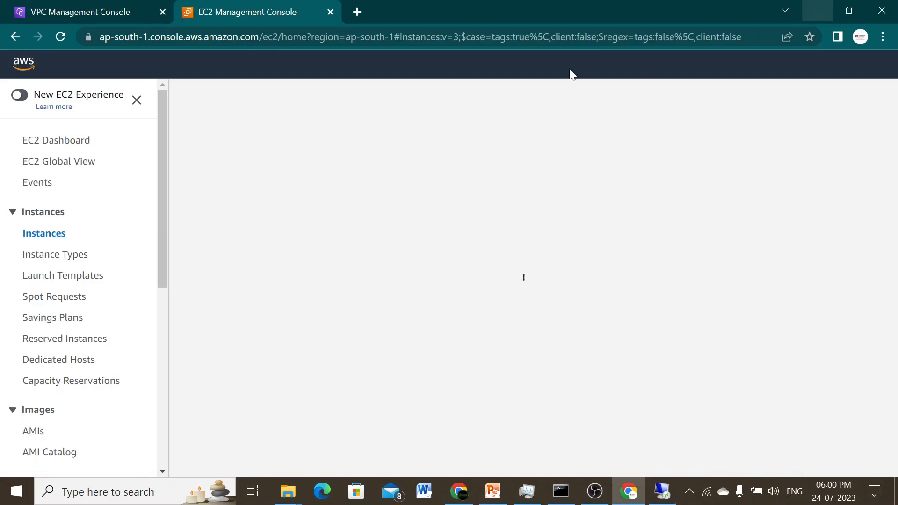